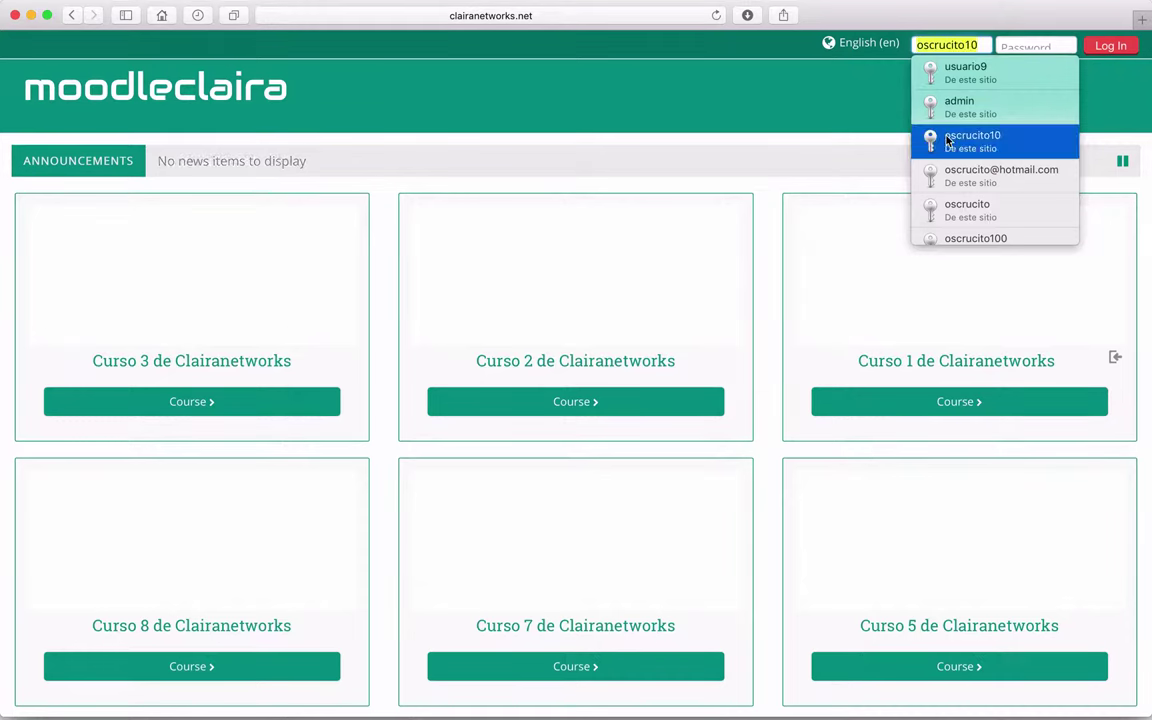
Step: Log in to Moodle with the saved teacher credentials from Safari's autofill
scroll(948, 140, down, 3)
scroll(948, 140, down, 2)
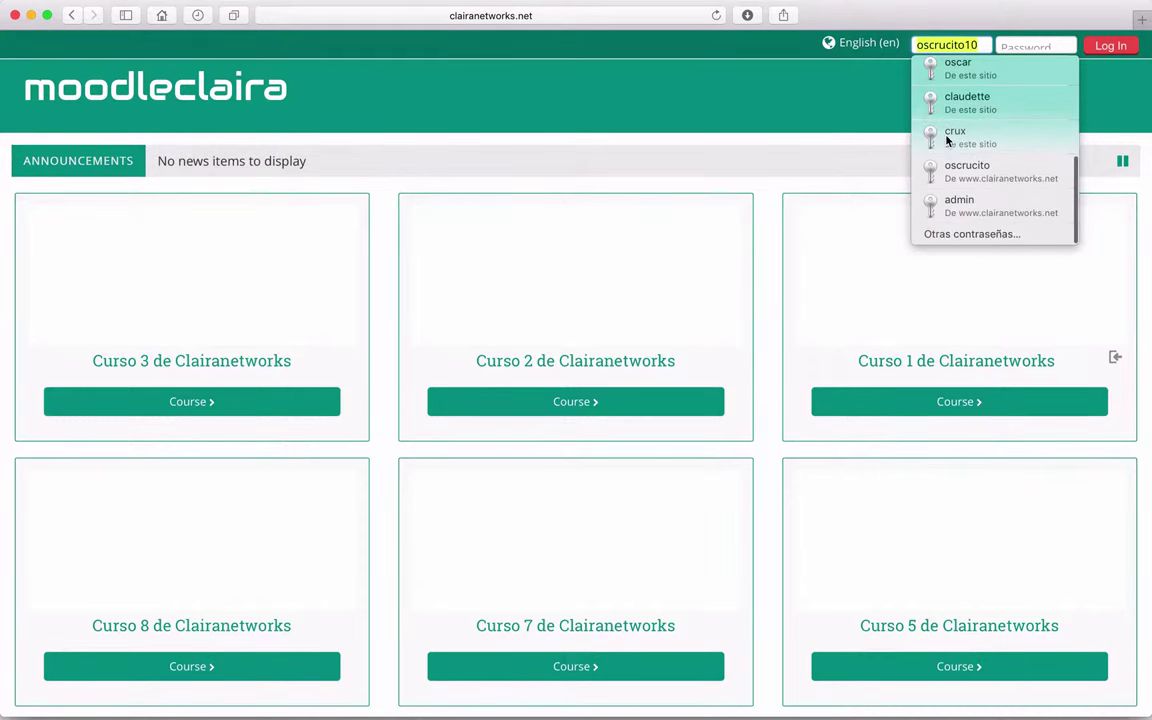
scroll(948, 140, up, 3)
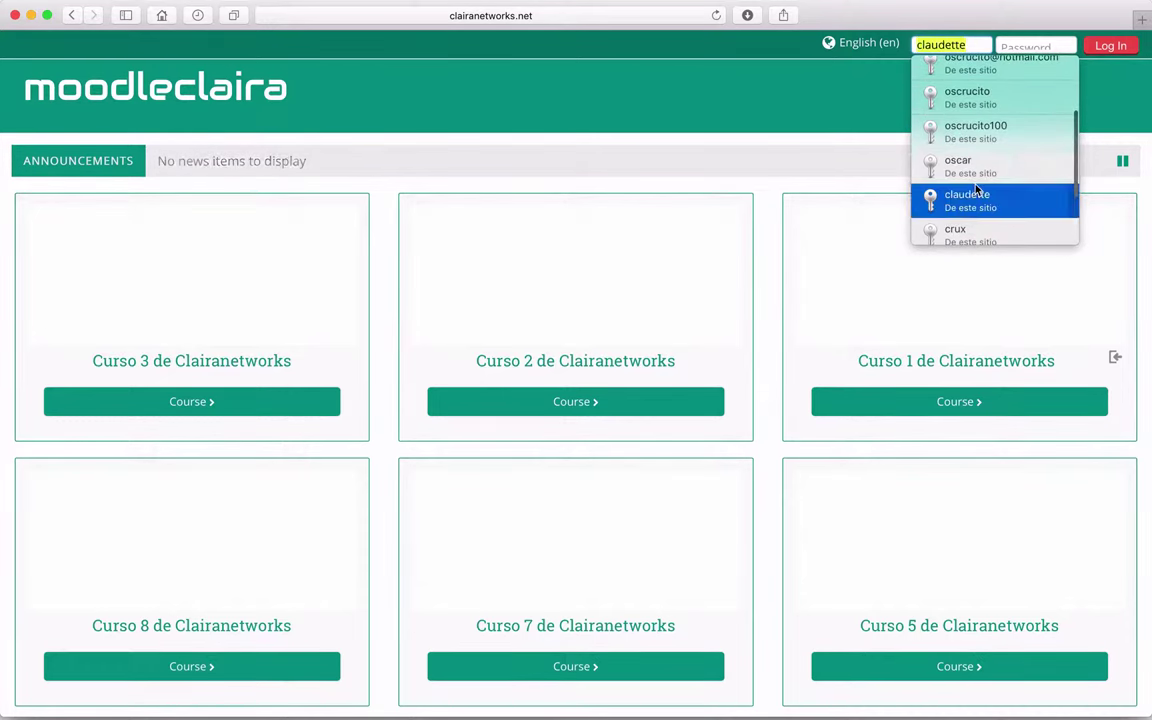
scroll(977, 185, up, 3)
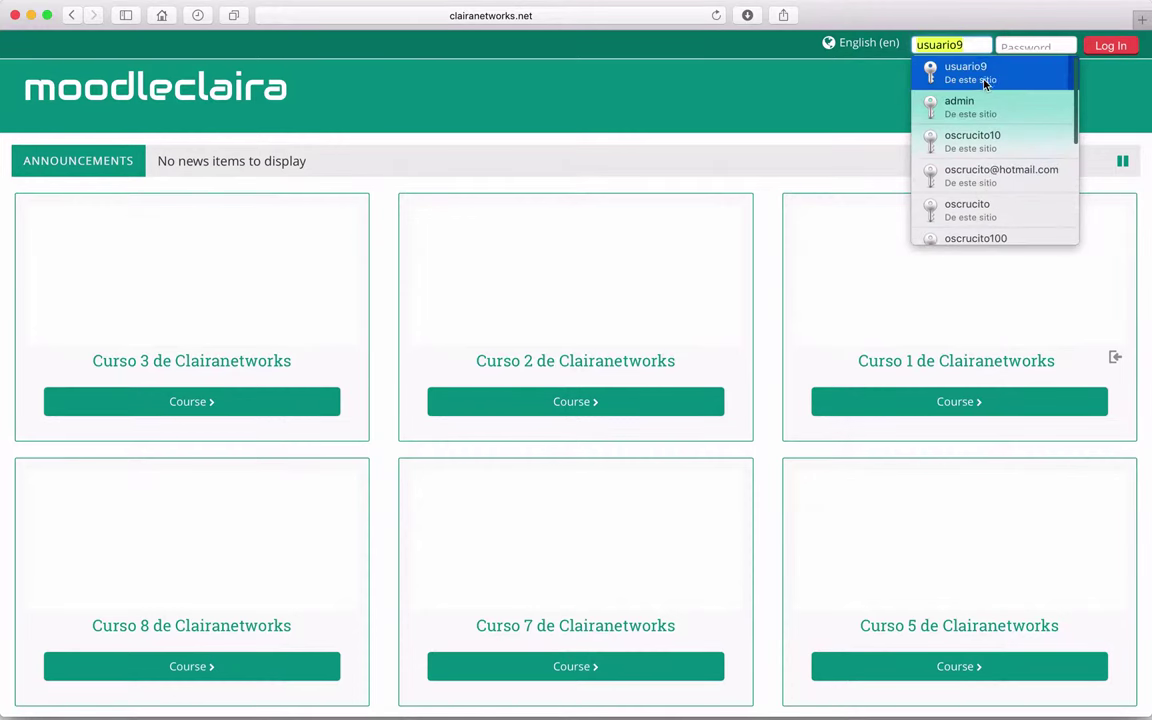
click(960, 72)
key(Return)
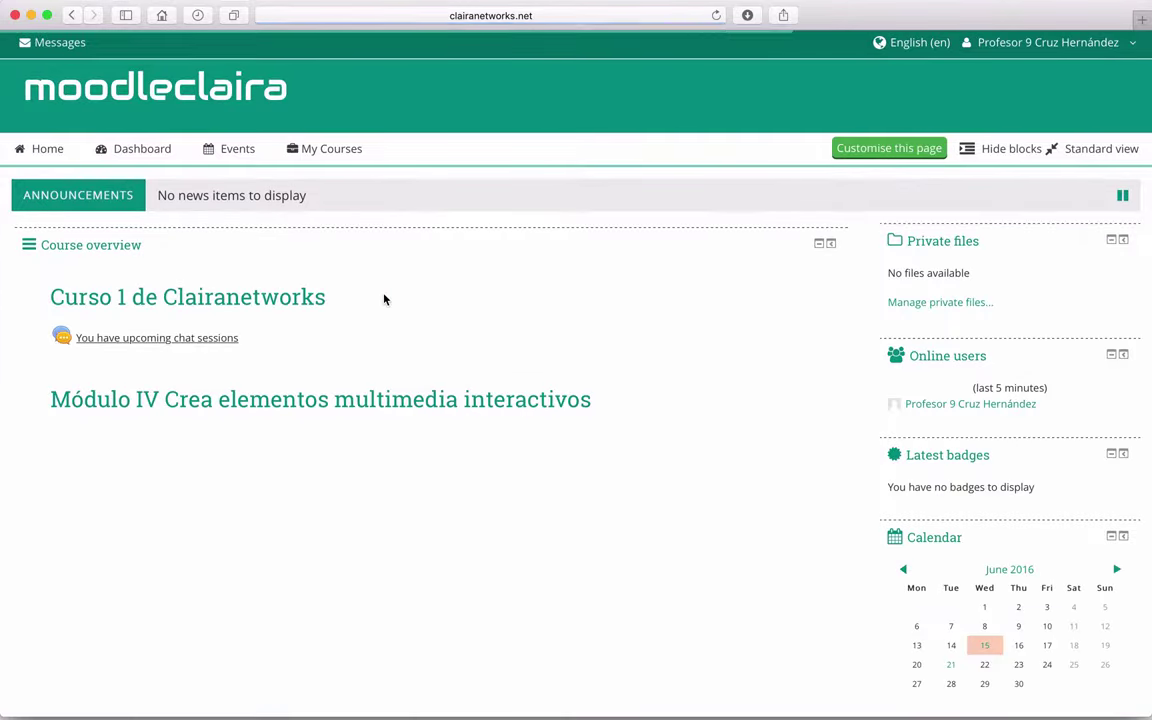
Step: Open Curso 1 de Clairanetworks and browse its weekly sections
click(143, 302)
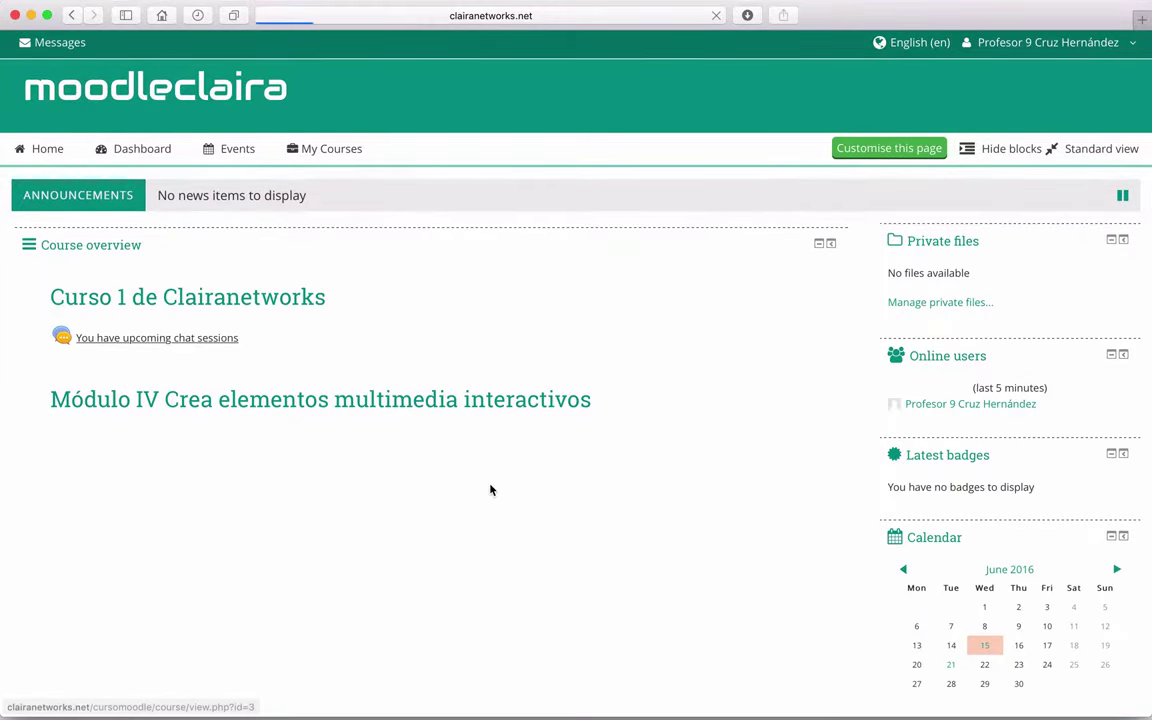
scroll(609, 350, down, 3)
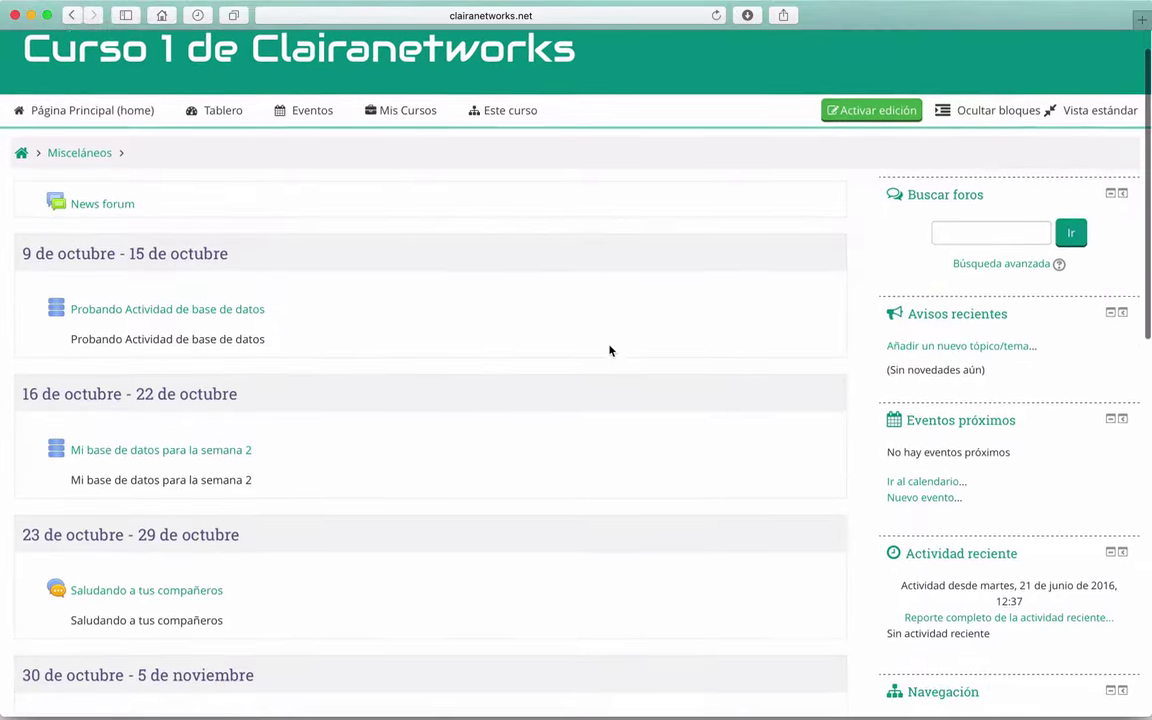
scroll(609, 350, down, 5)
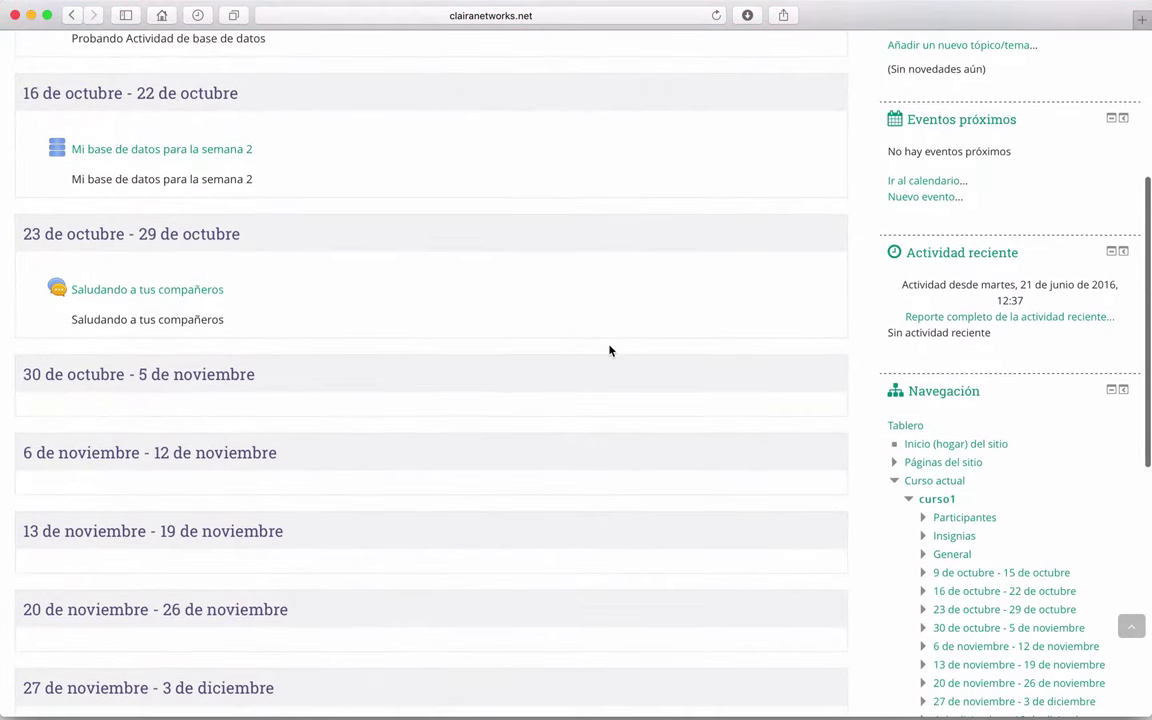
scroll(609, 350, up, 8)
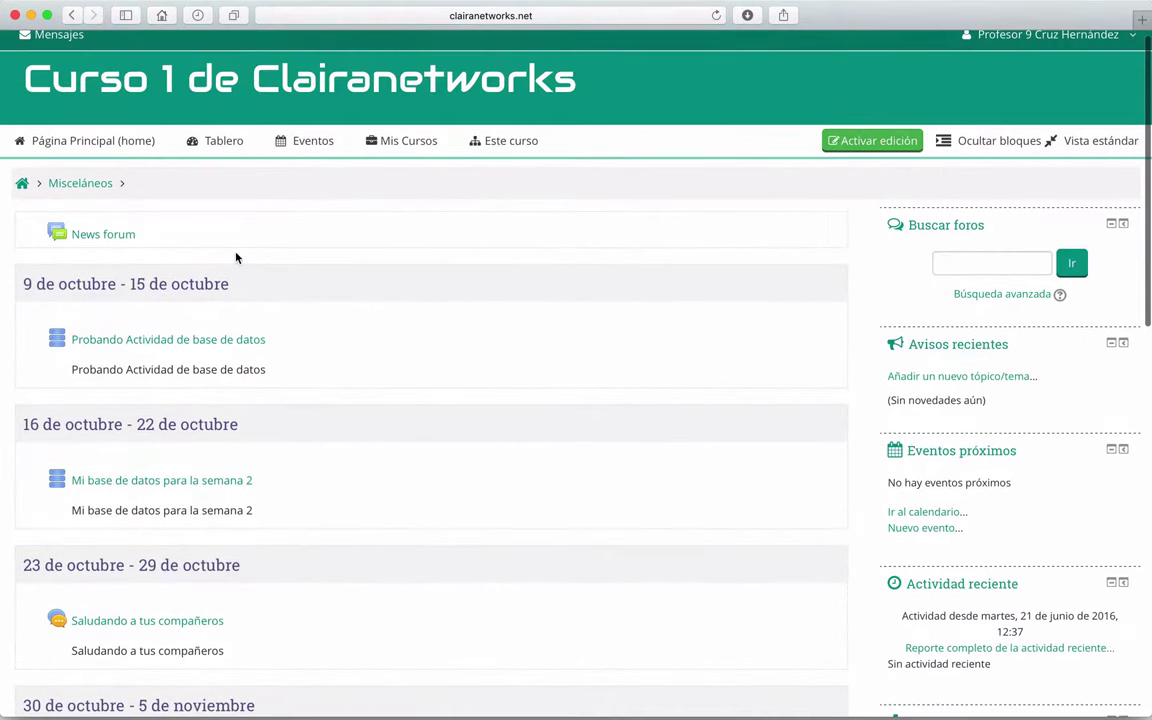
scroll(519, 355, up, 1)
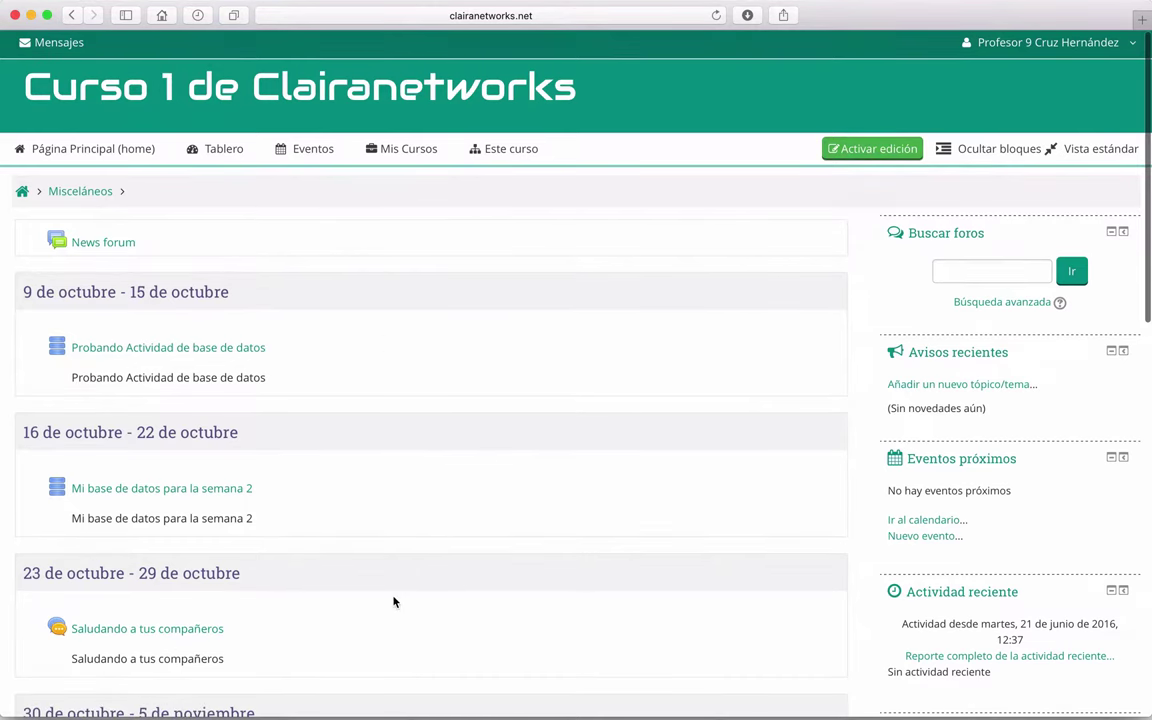
scroll(380, 363, down, 3)
scroll(379, 363, down, 1)
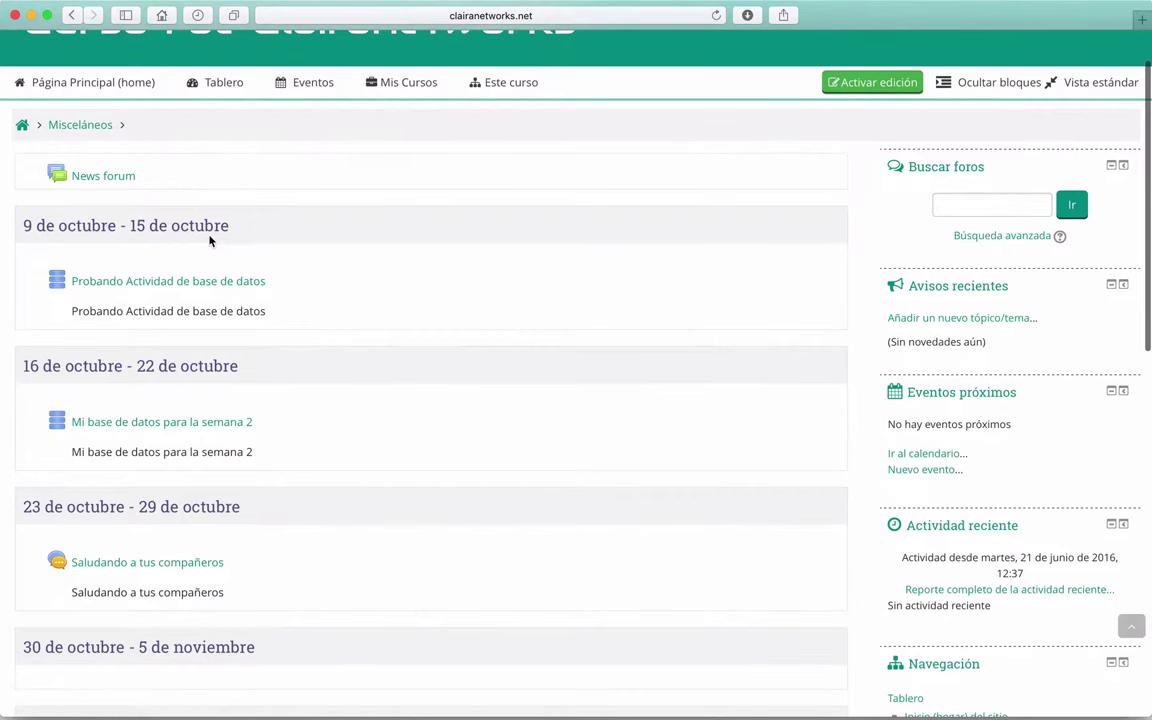
scroll(205, 255, down, 2)
scroll(210, 370, down, 4)
scroll(190, 372, down, 2)
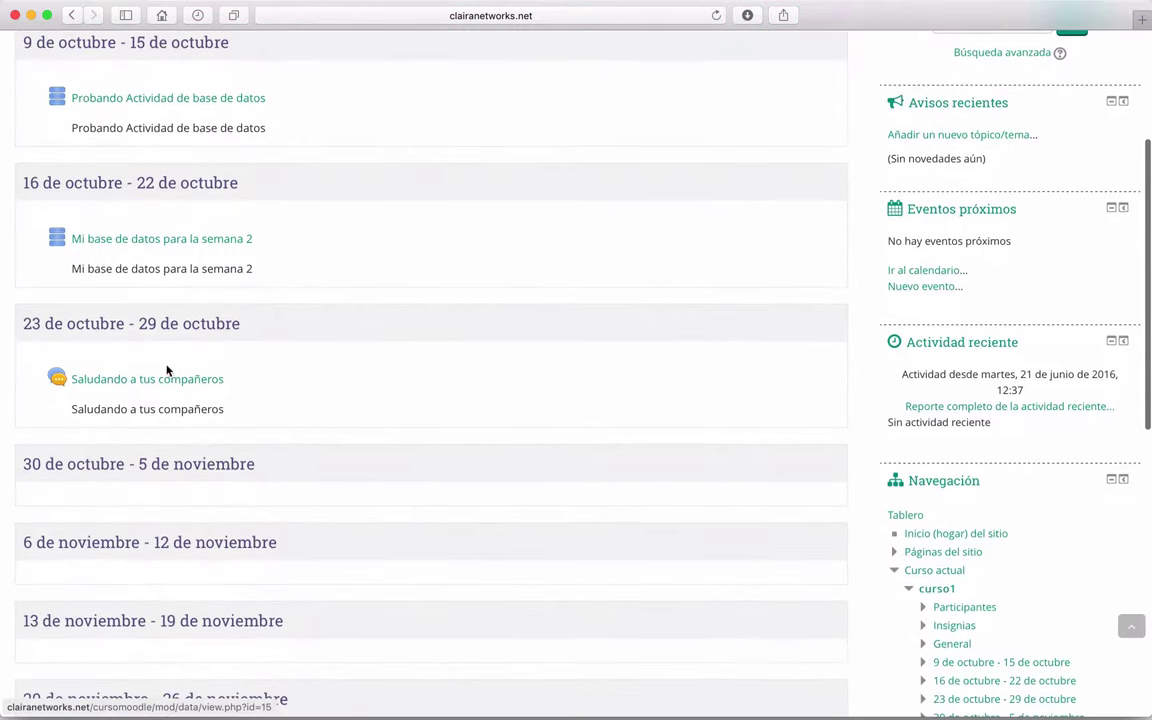
scroll(297, 511, down, 2)
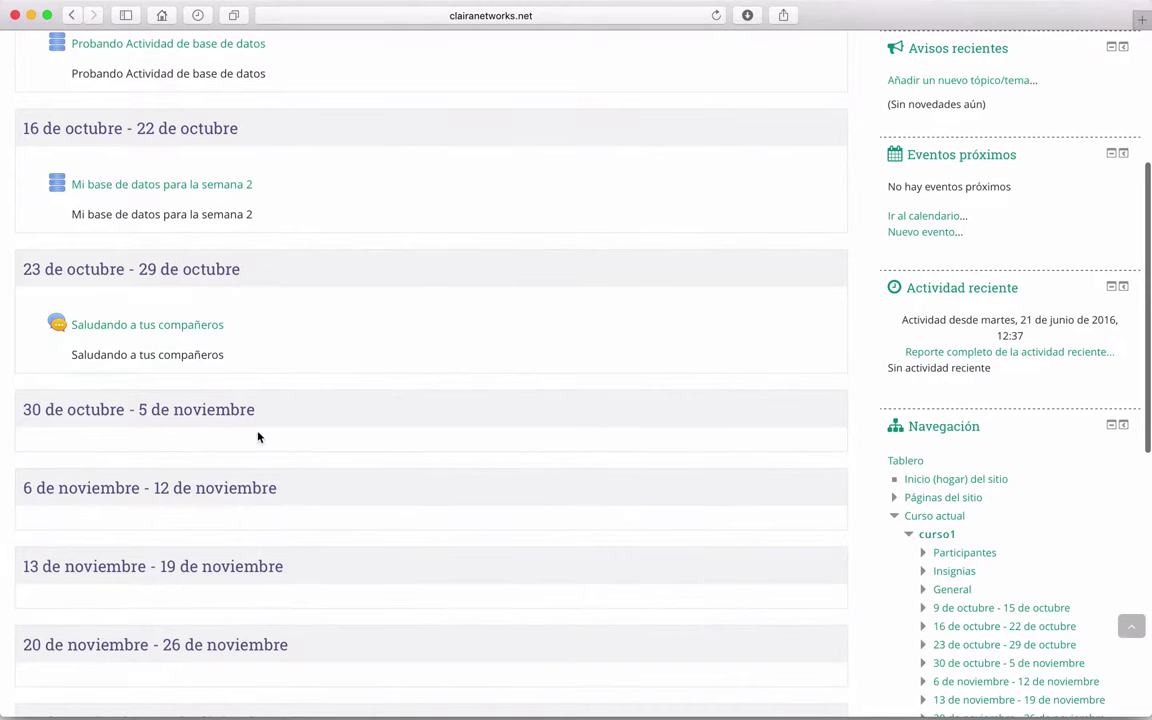
Step: Turn on editing mode for the course with Activar edición
scroll(291, 445, up, 5)
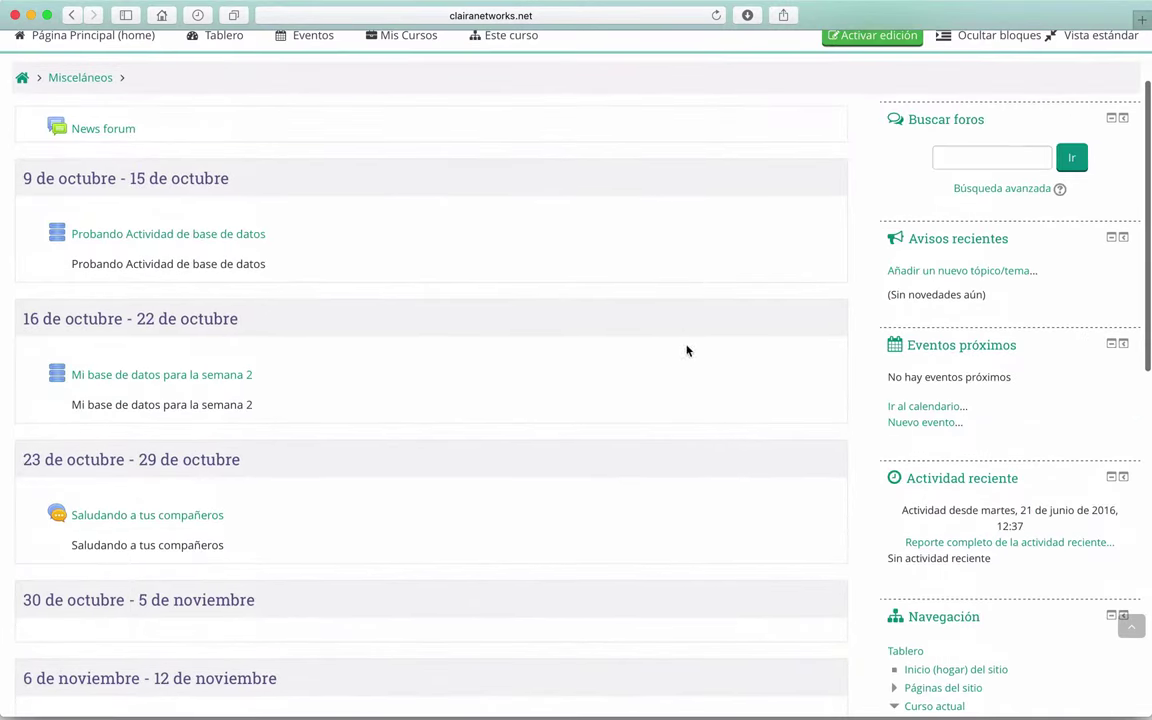
scroll(683, 360, up, 3)
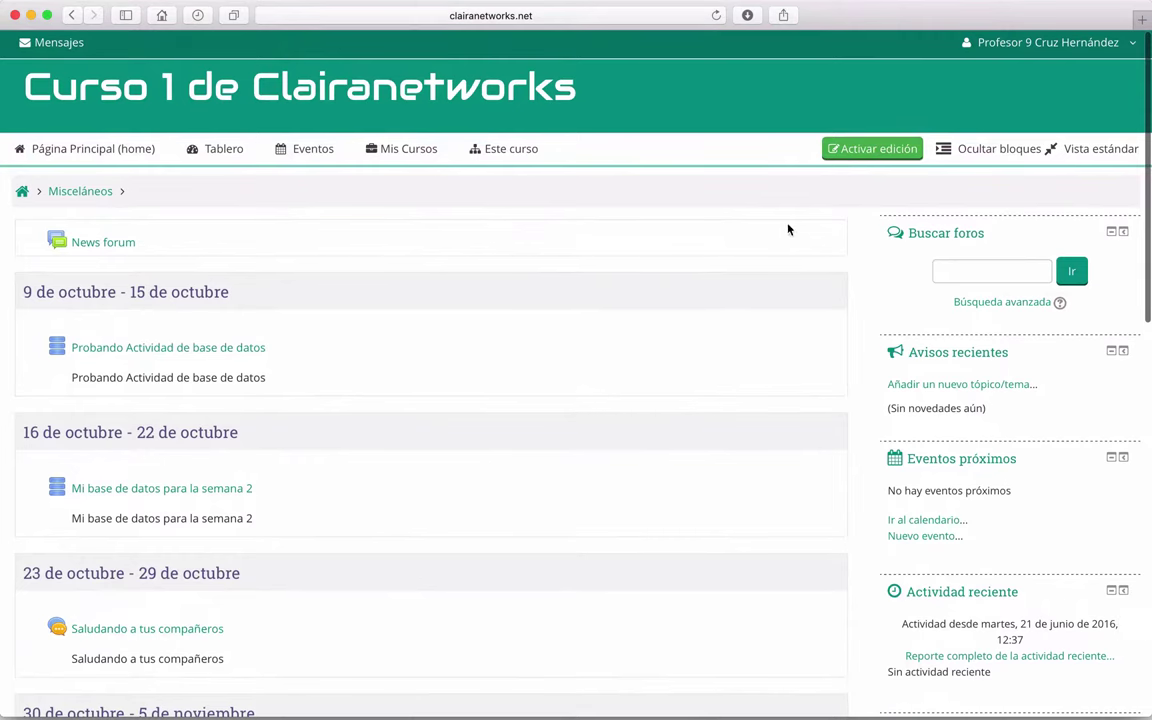
click(854, 150)
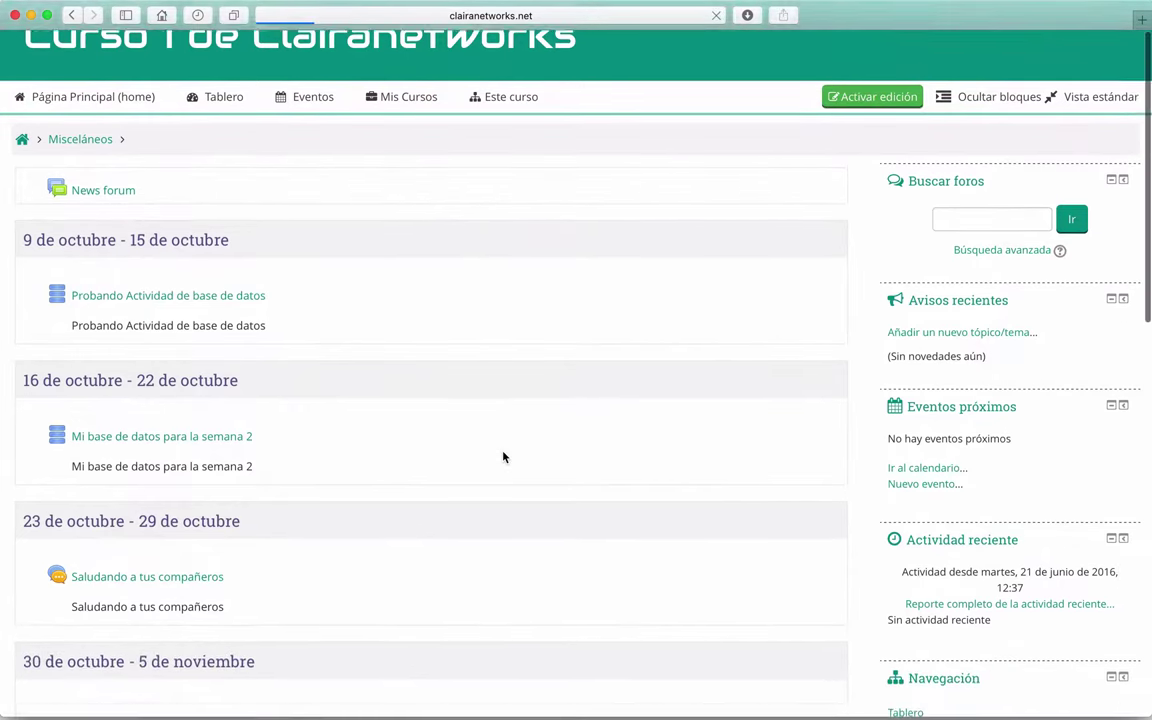
scroll(504, 458, down, 5)
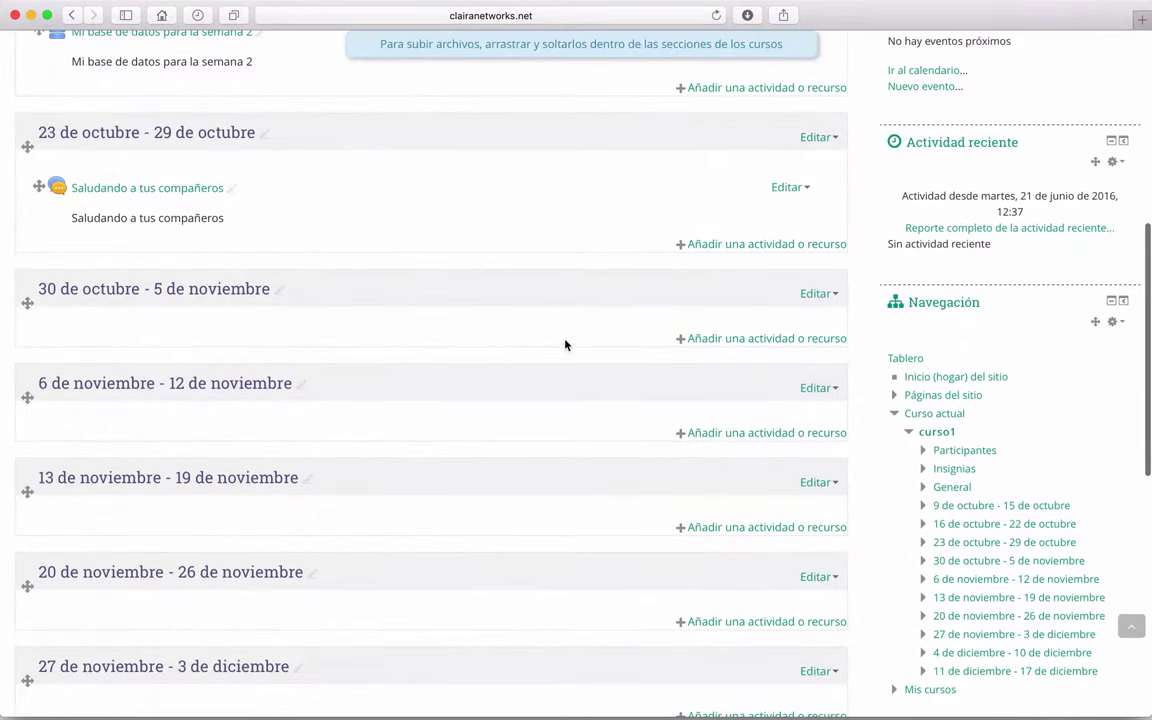
Step: Add an Elección activity to the 30 de octubre - 5 de noviembre week
click(729, 346)
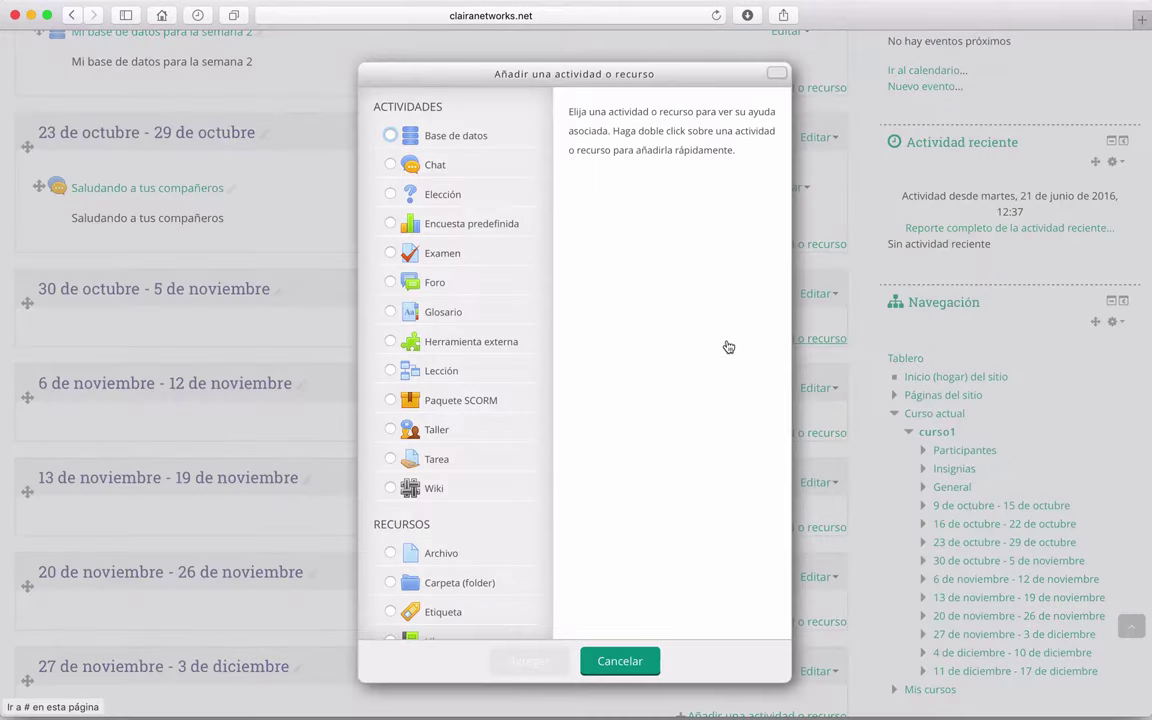
click(439, 201)
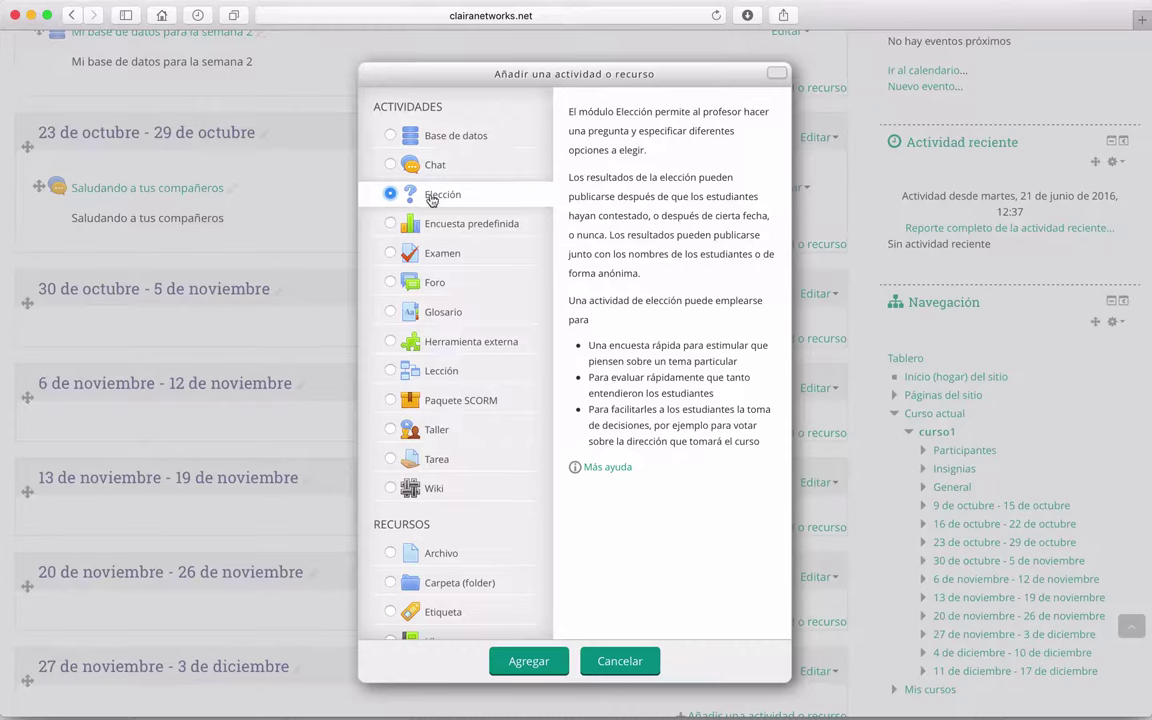
click(527, 662)
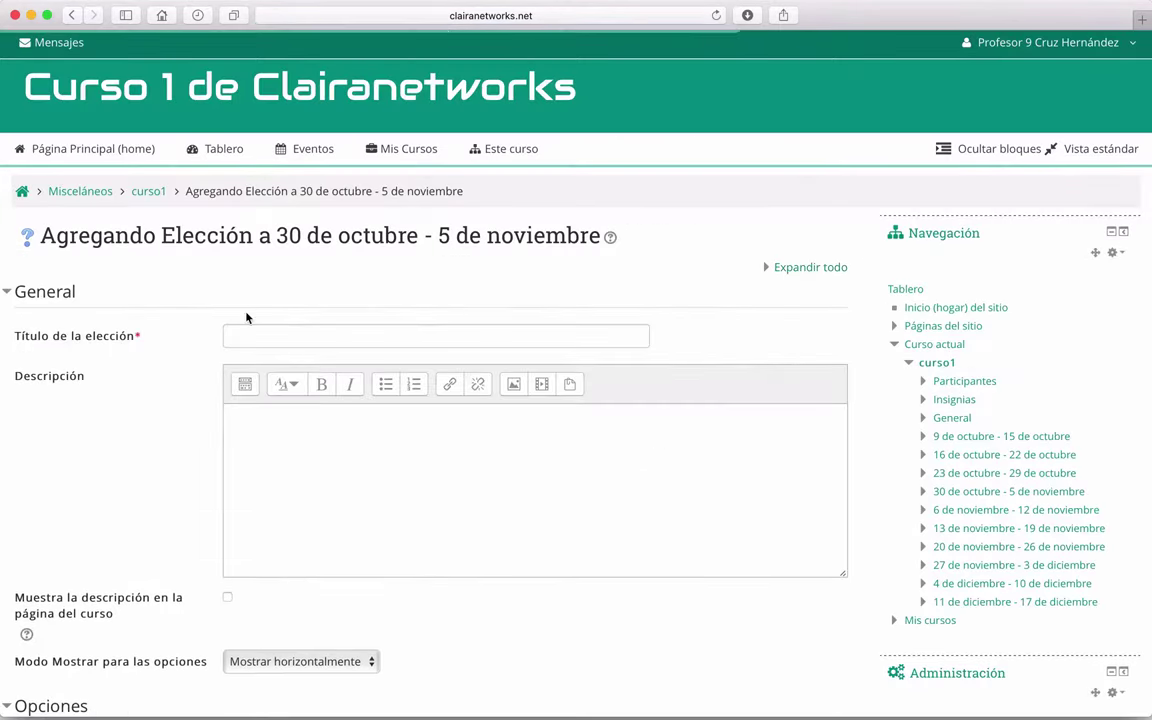
Step: Title the choice 'SO de Smartphone'
scroll(157, 403, down, 4)
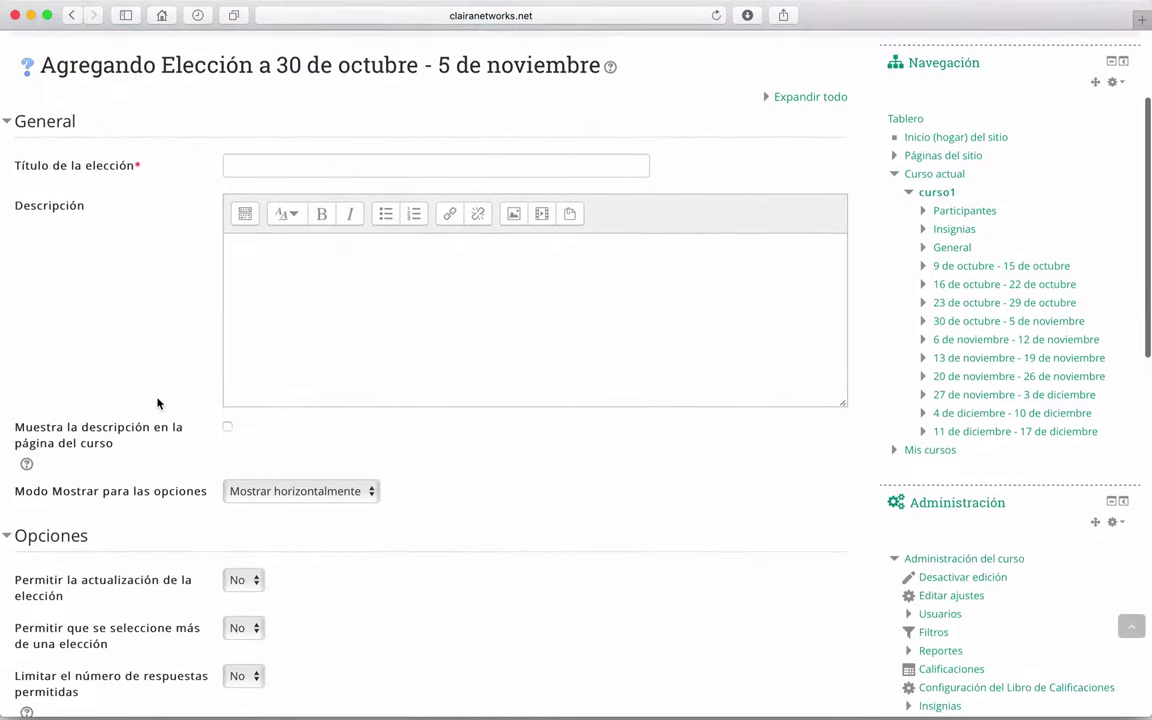
scroll(157, 403, up, 5)
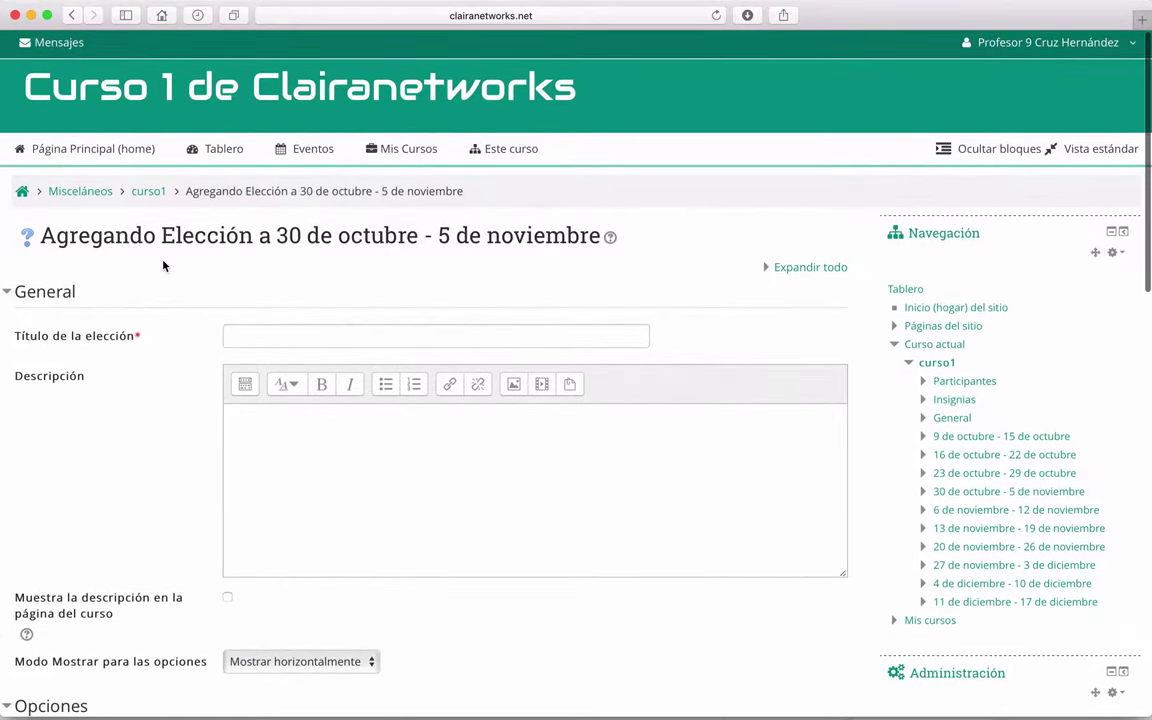
scroll(164, 265, down, 2)
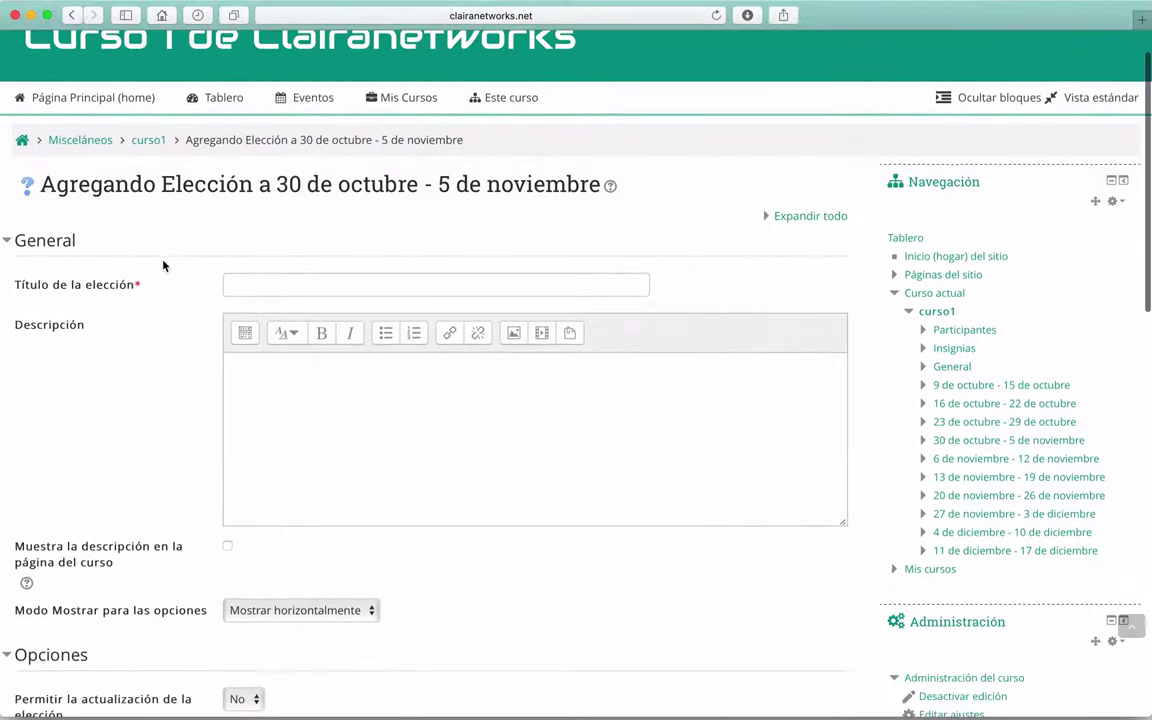
click(235, 285)
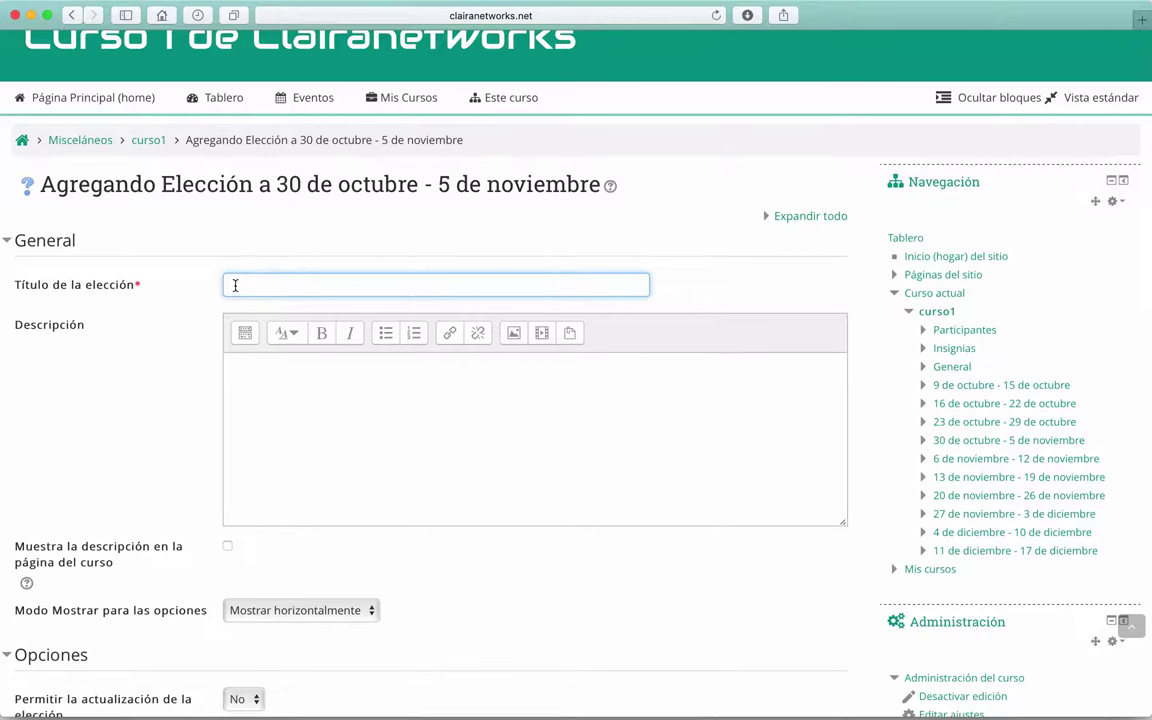
text(SO de Smartphone)
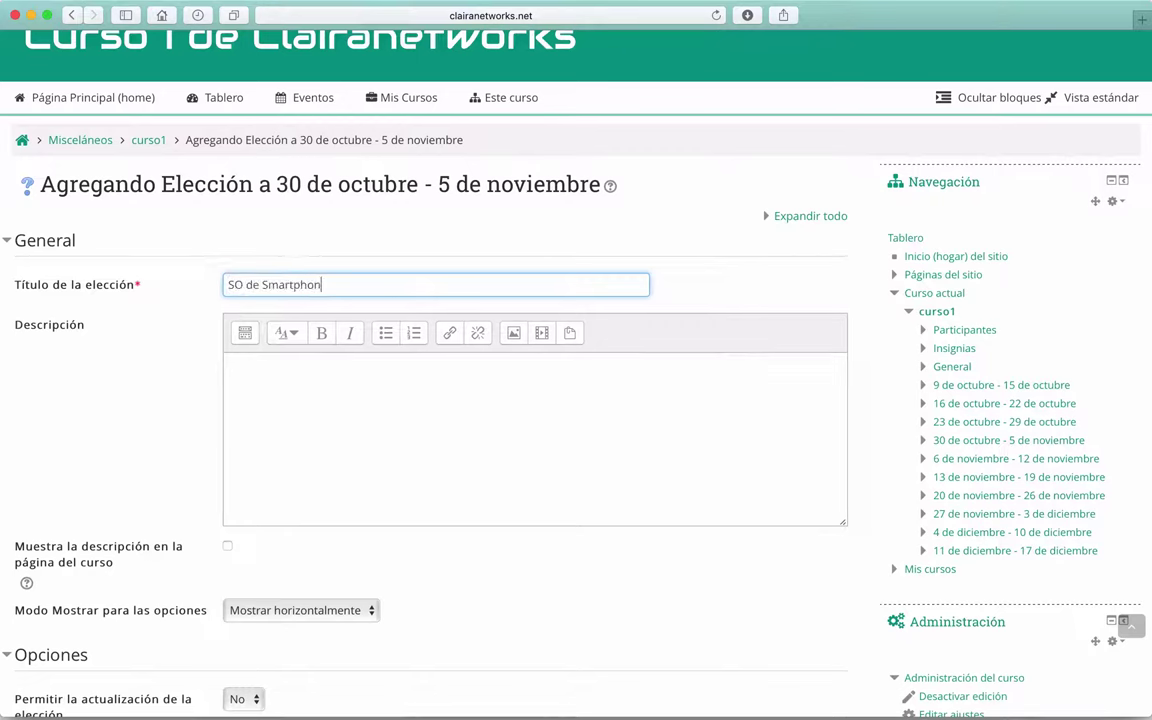
Step: Enter the description '¿Qué tipo de sistema operativo manejas en tu smartphone?'
click(286, 385)
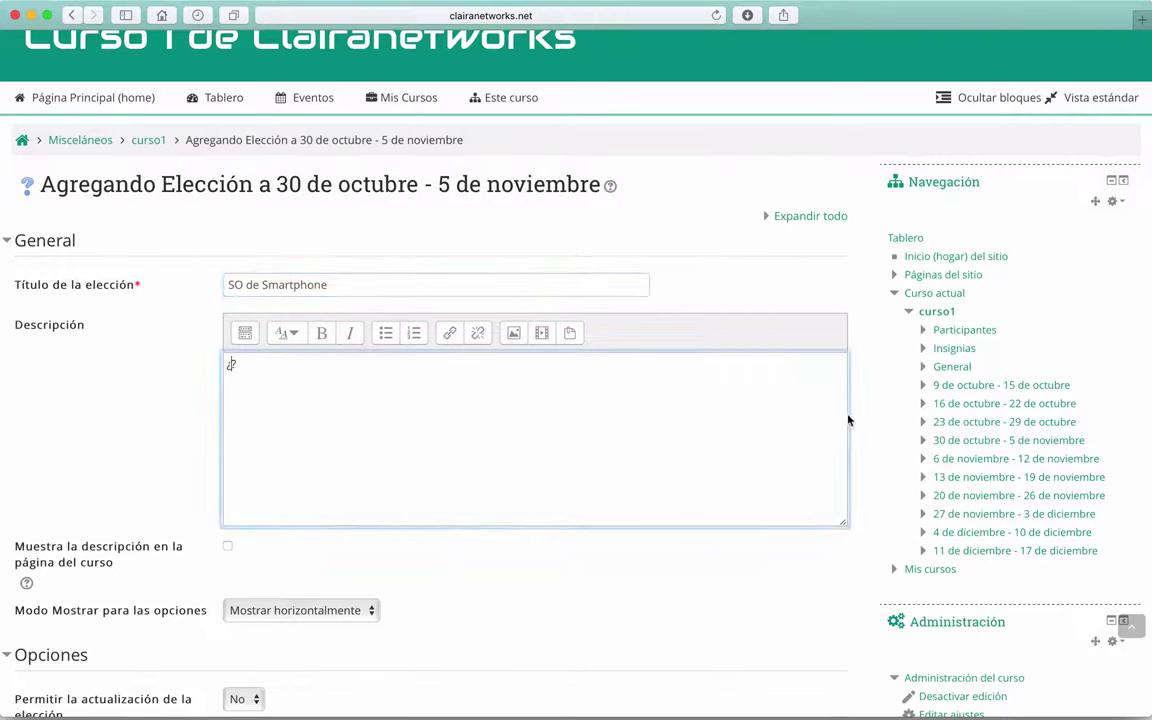
text(¿Qué tipo de sistema operativo )
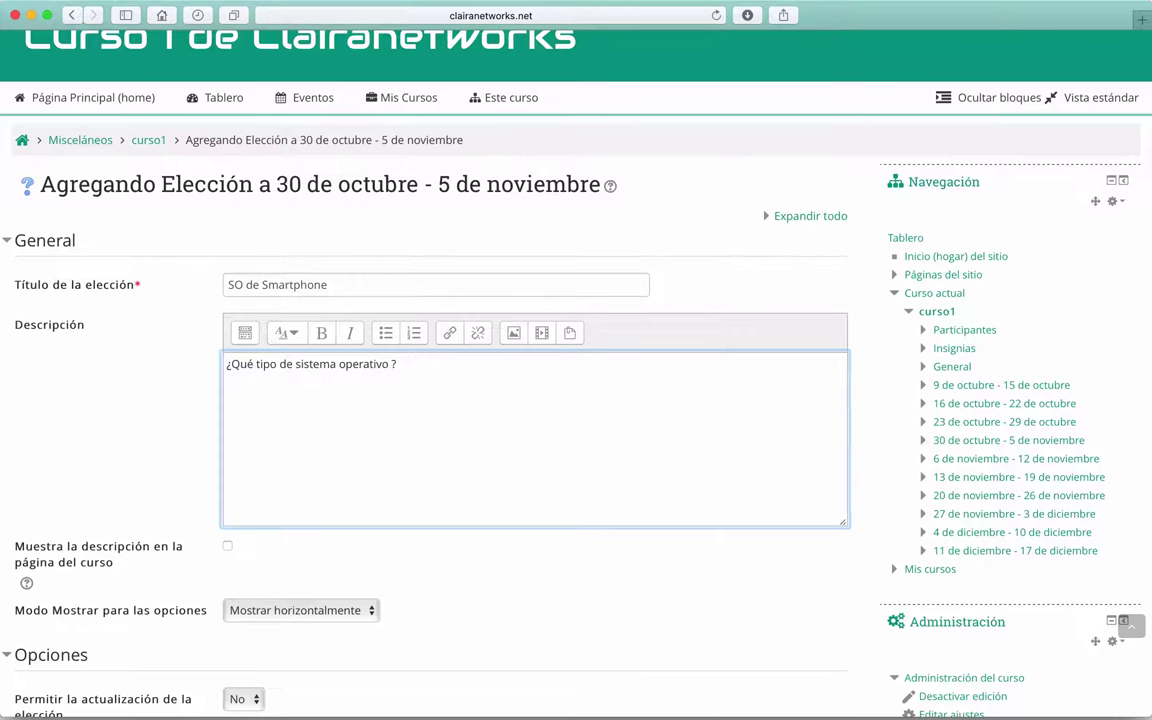
text(manejas en tu sa)
key(BackSpace)
text(martph)
key(BackSpace)
text(phone)
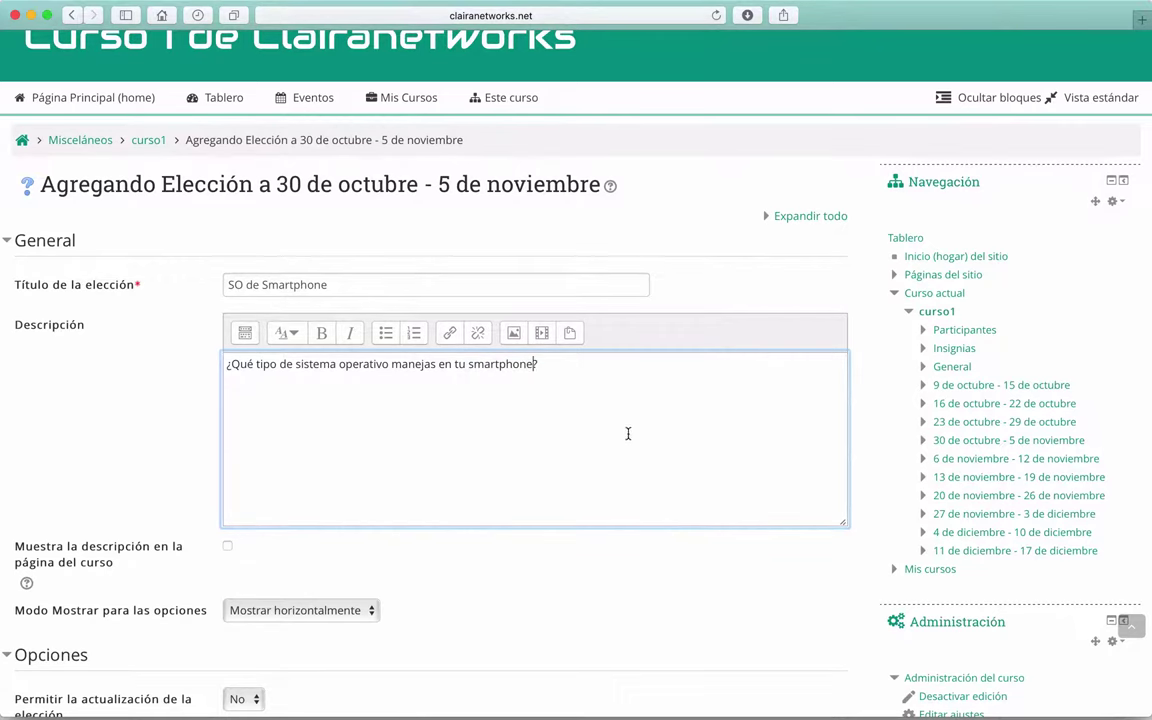
scroll(342, 437, down, 2)
scroll(90, 378, down, 3)
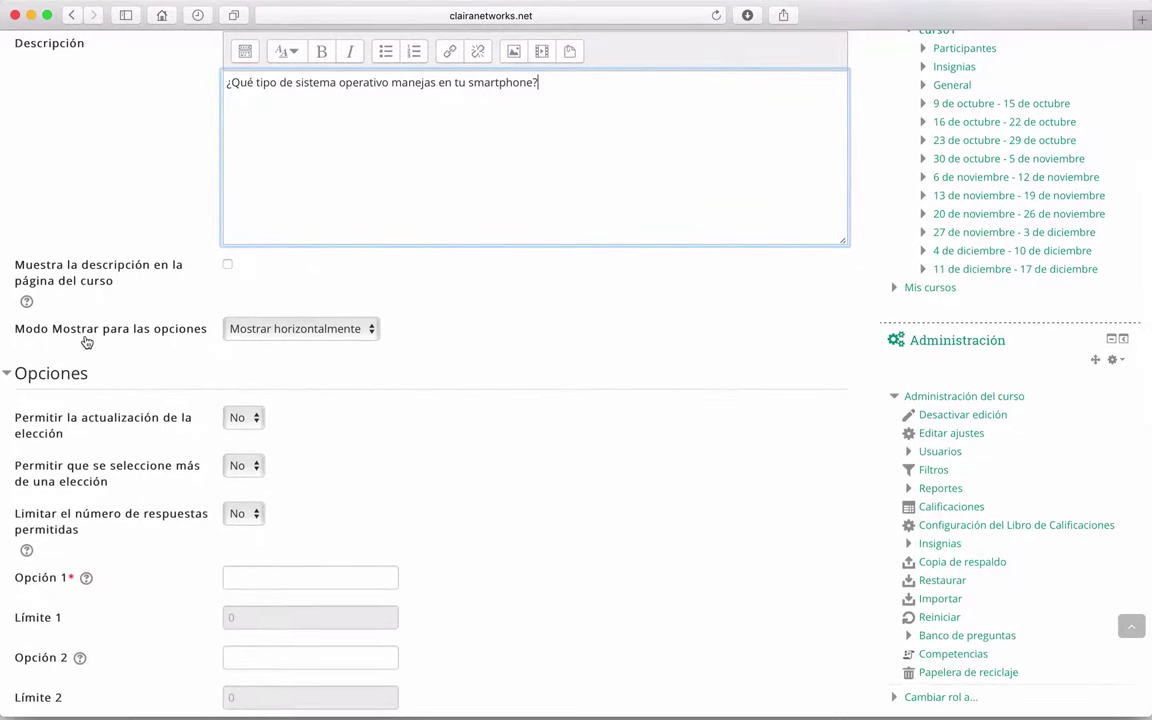
click(374, 330)
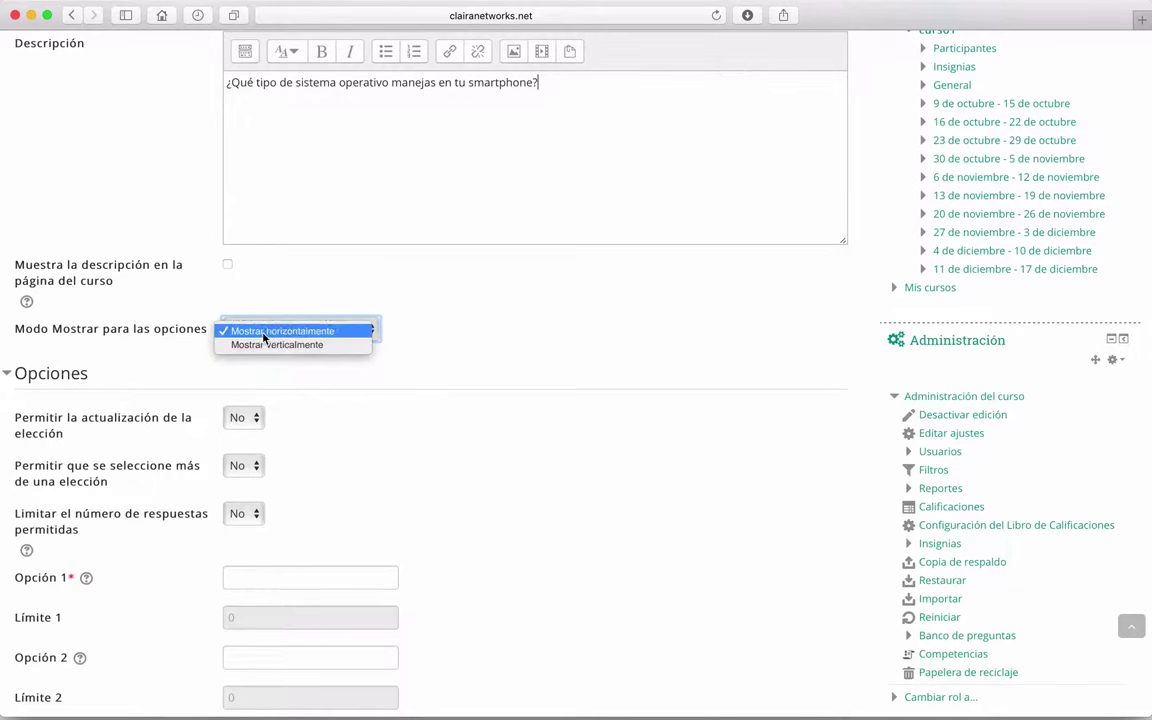
click(300, 338)
scroll(355, 285, down, 3)
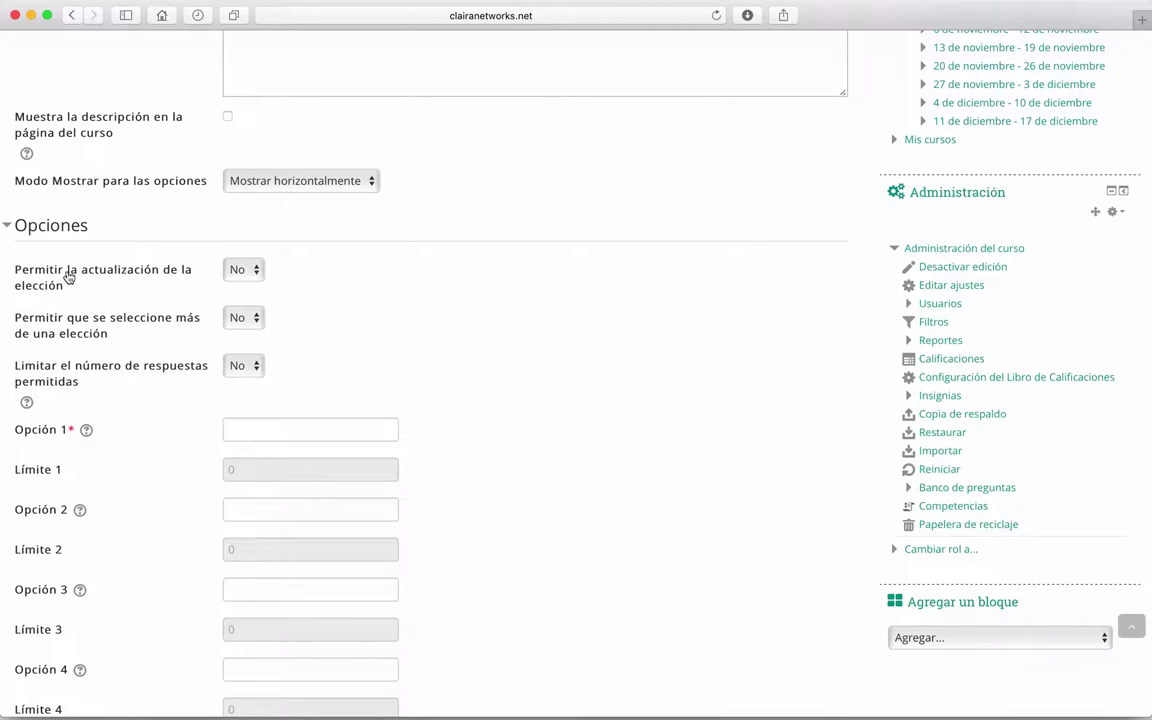
click(256, 269)
click(303, 288)
scroll(33, 308, down, 2)
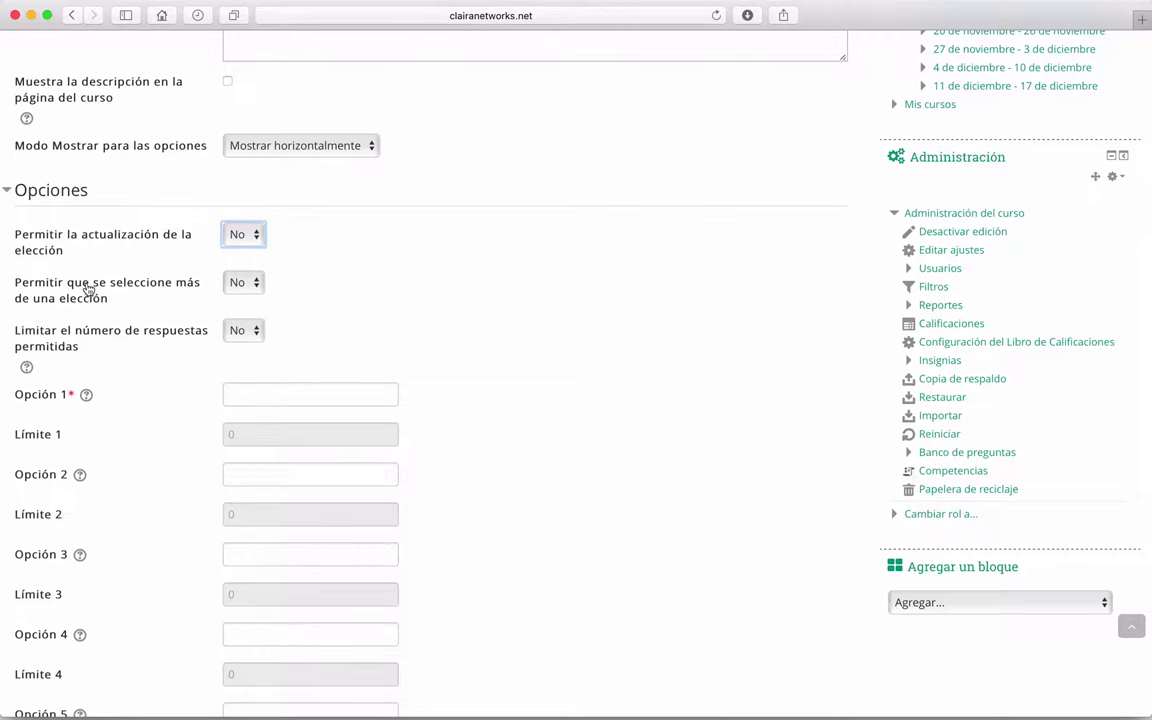
scroll(60, 288, down, 1)
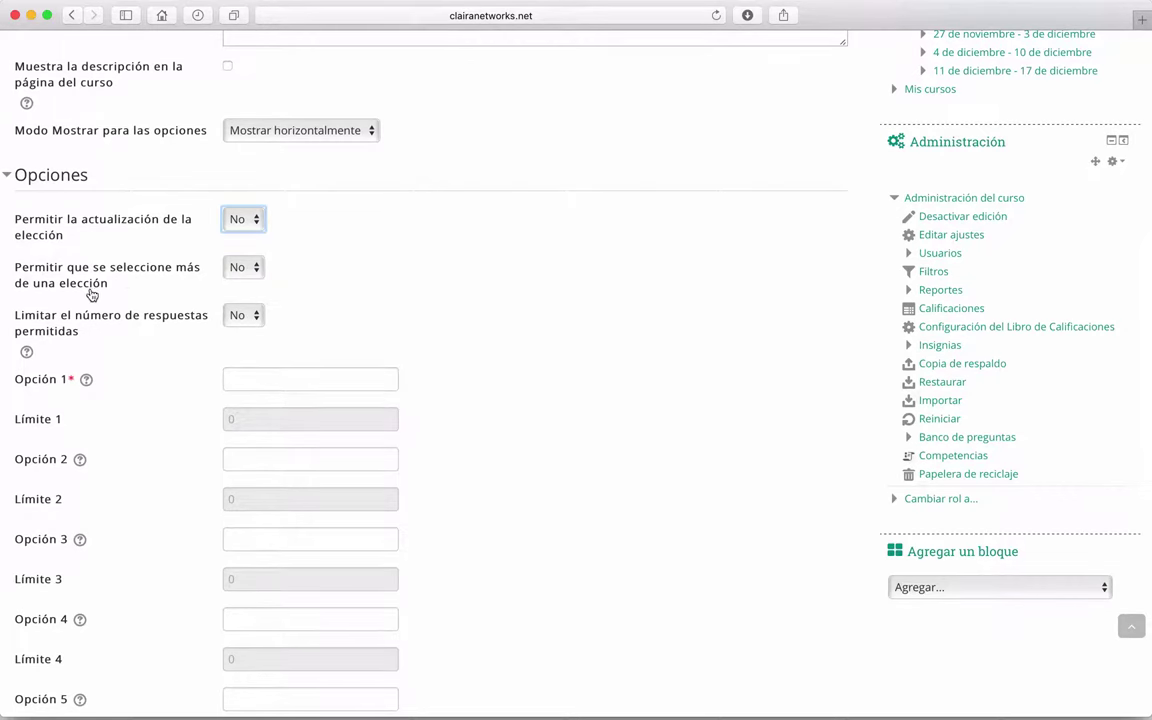
scroll(379, 285, down, 5)
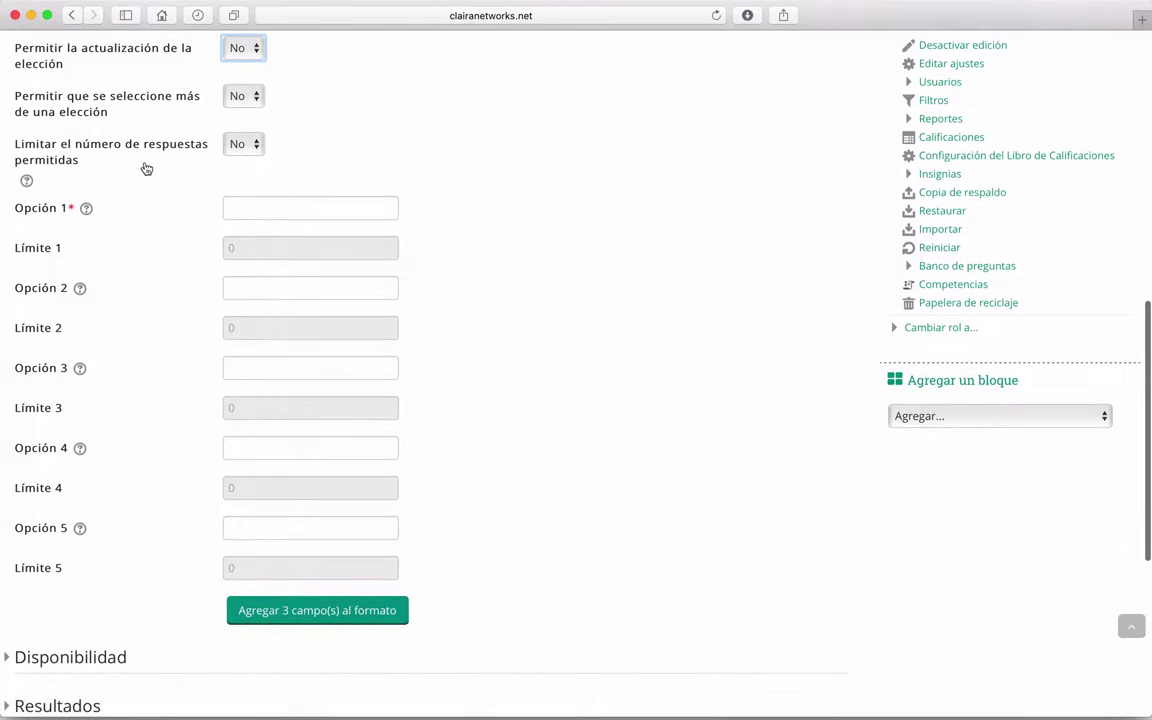
click(27, 181)
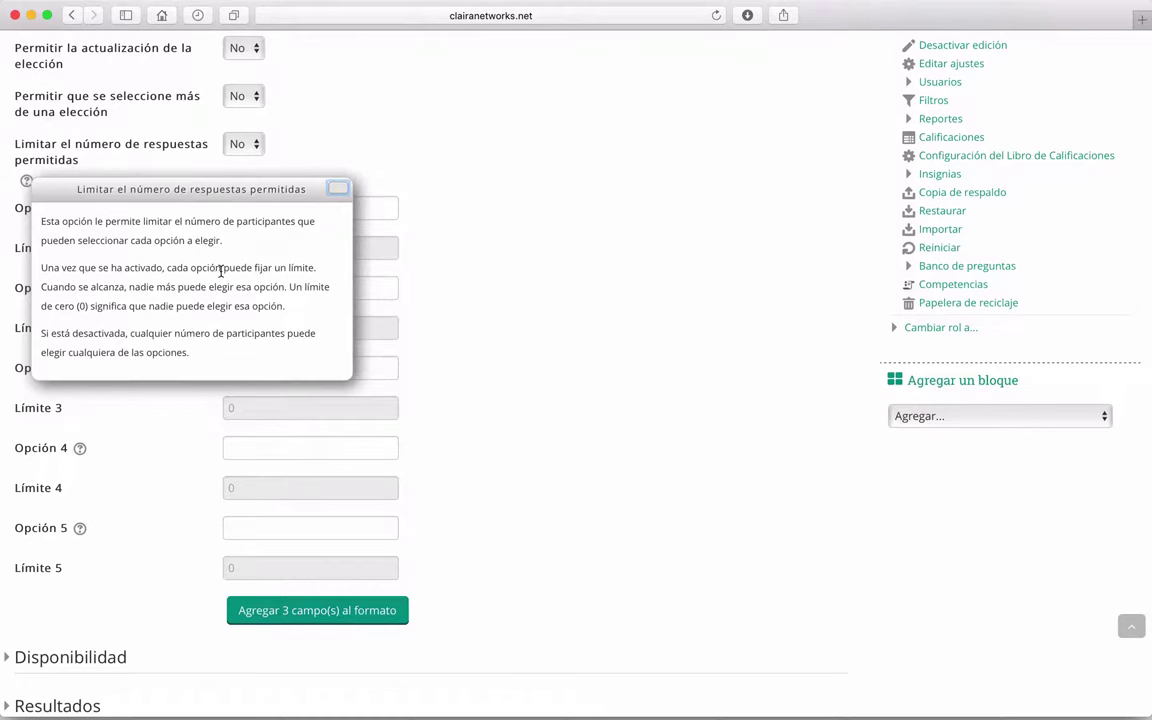
click(337, 188)
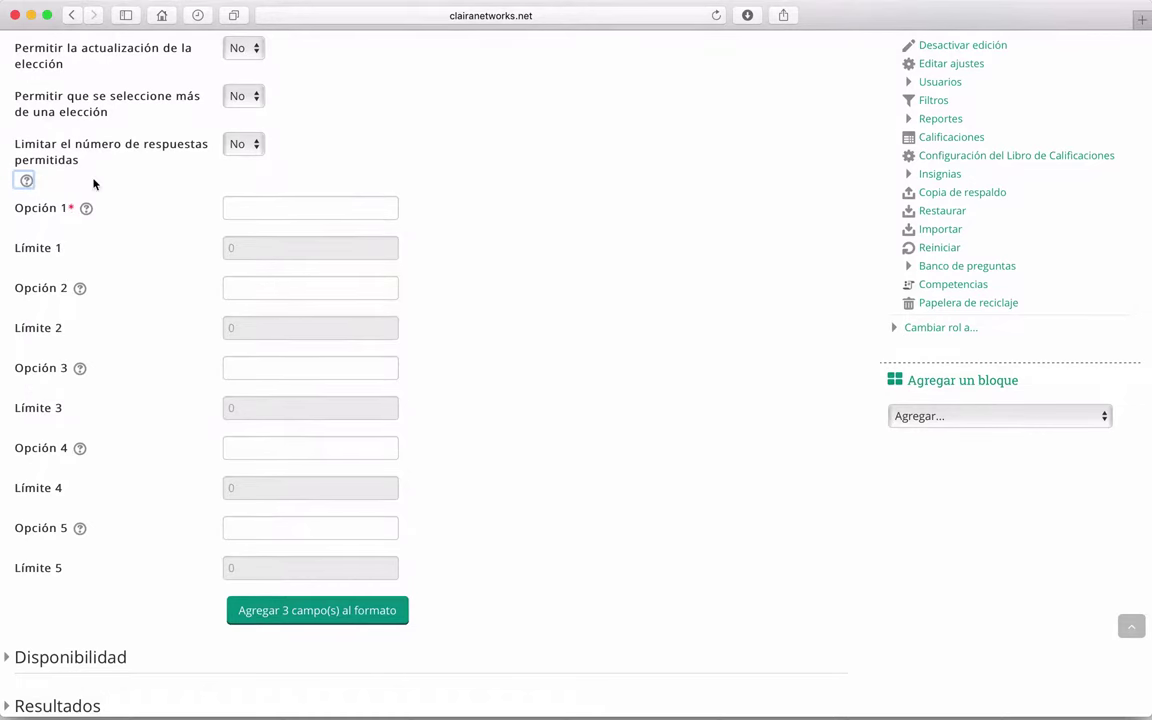
scroll(94, 183, up, 1)
scroll(200, 190, down, 1)
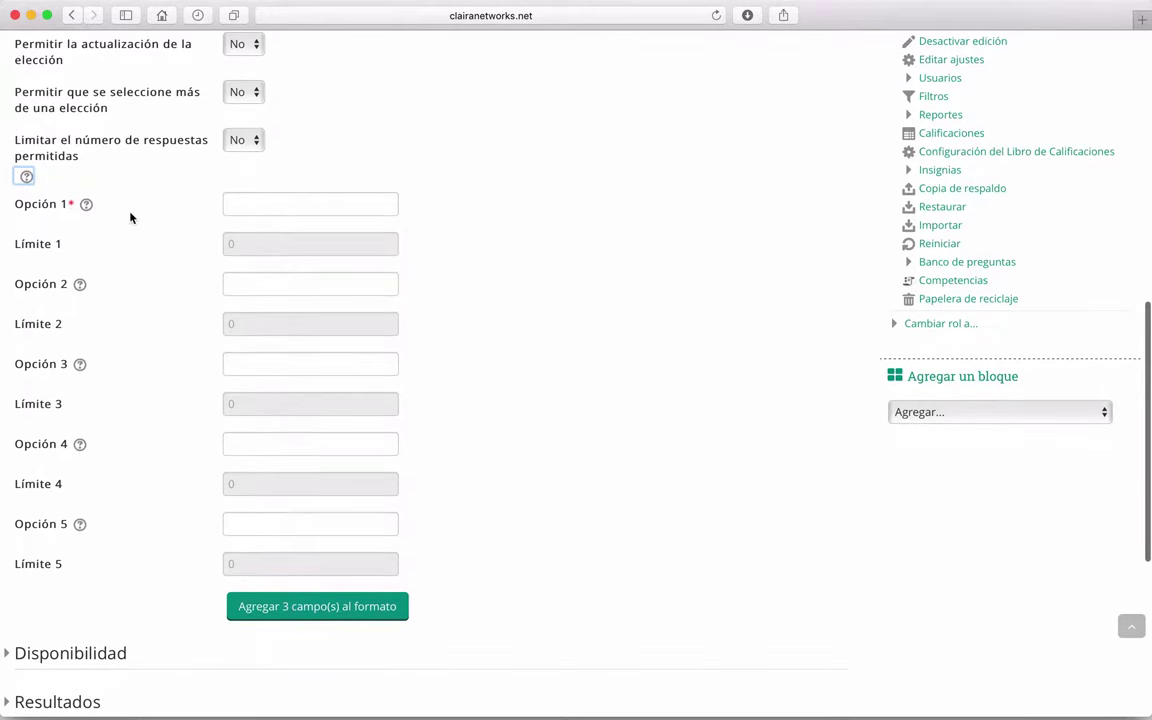
Step: Enter iOS and Windows Phone as the first two answer options
click(521, 249)
click(235, 206)
scroll(235, 206, up, 1)
scroll(235, 206, down, 1)
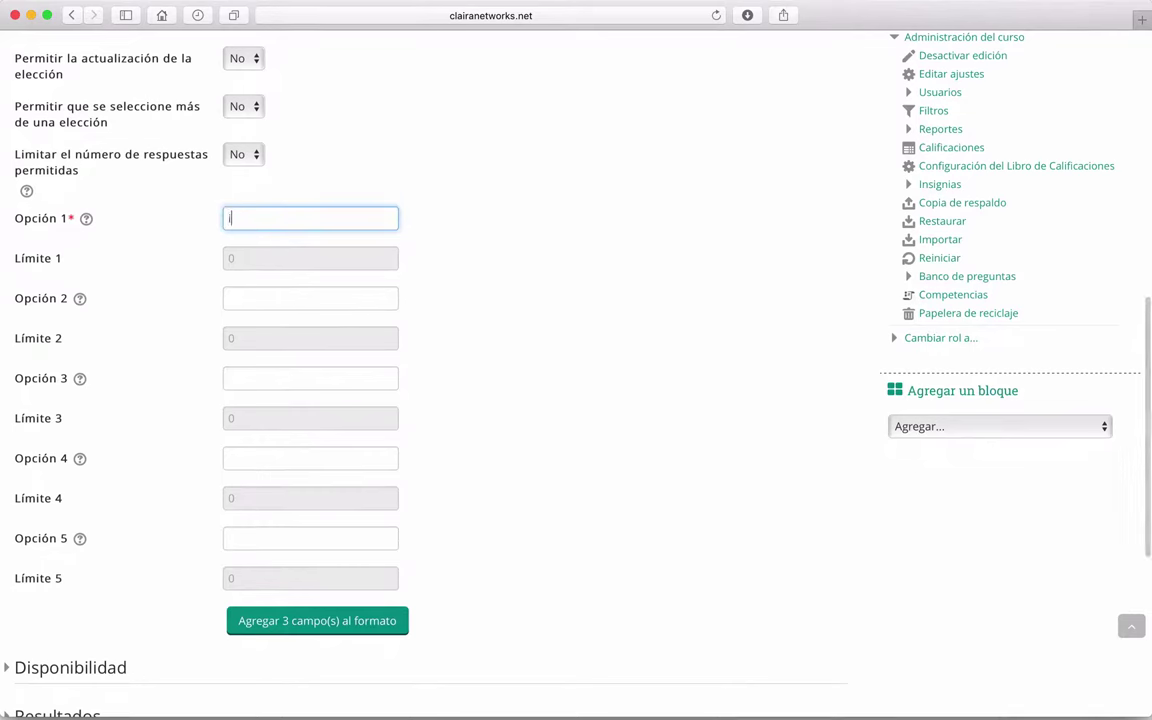
text(SOS)
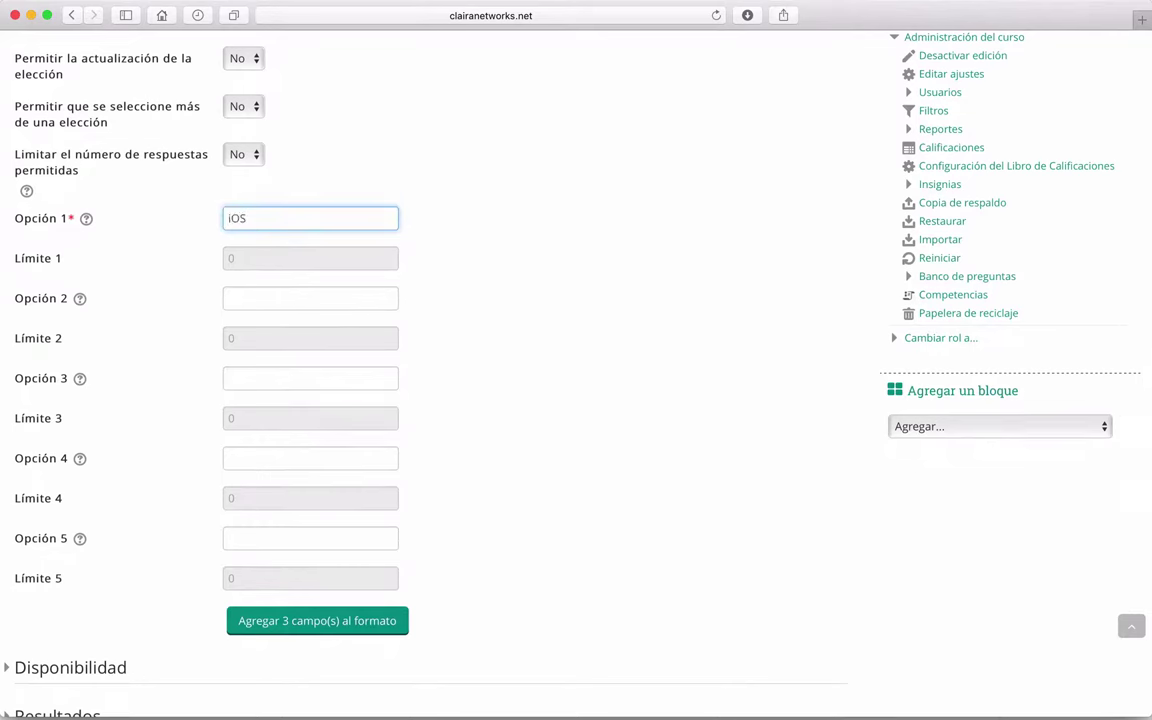
click(277, 306)
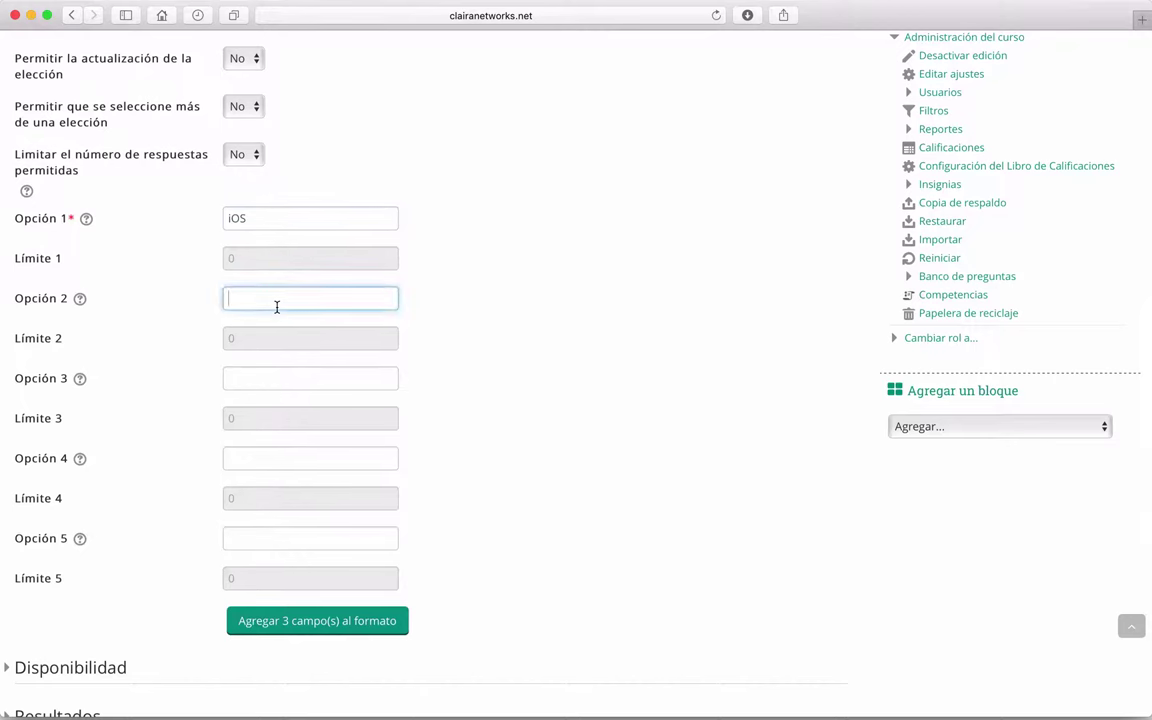
text(Windows Phone)
scroll(496, 442, down, 1)
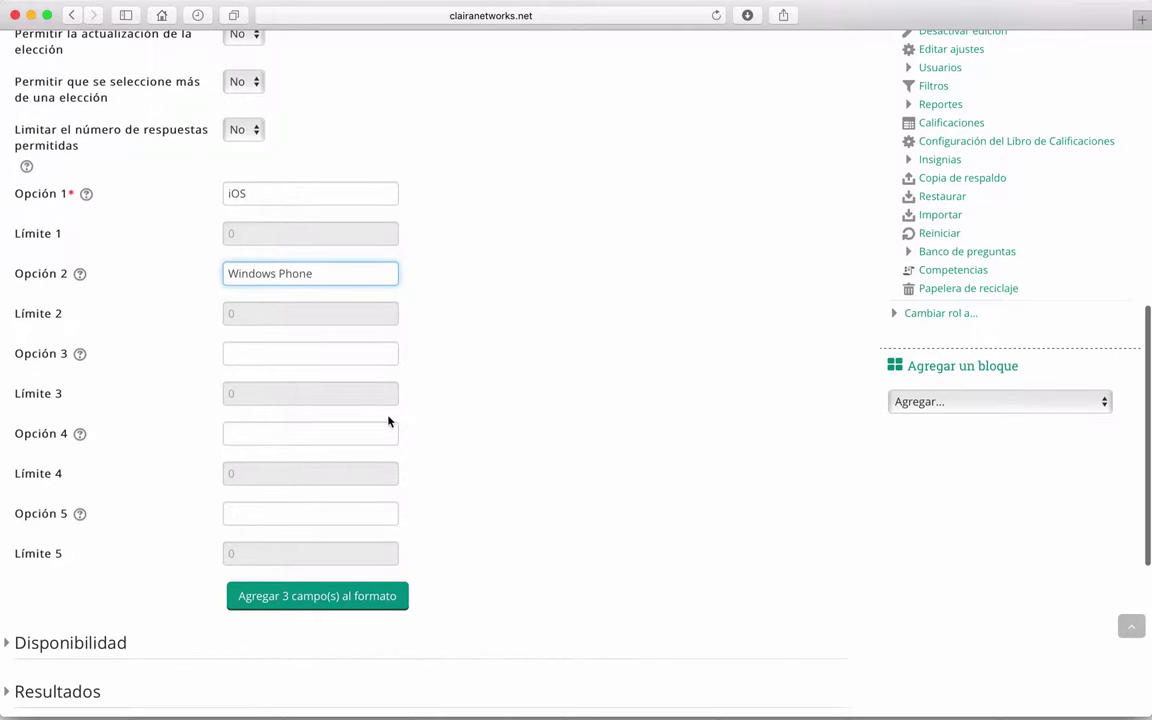
Step: Enter Android, Symbian and Otro as options 3 to 5
click(269, 361)
text(Android)
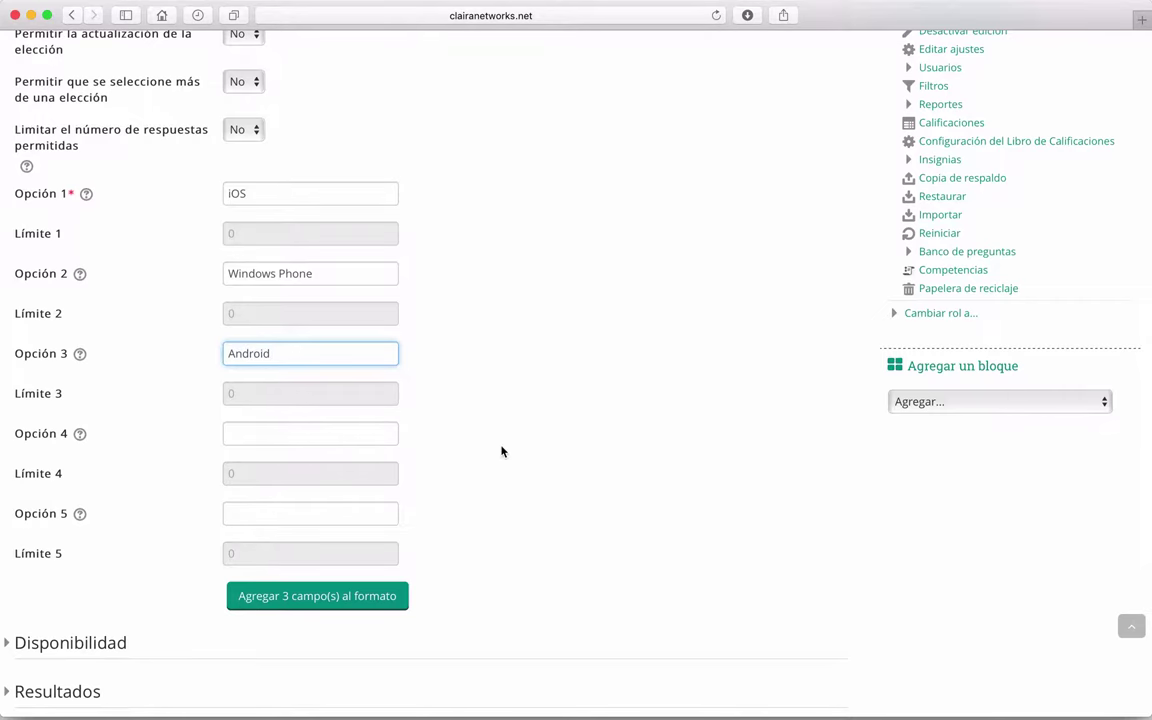
scroll(501, 451, down, 3)
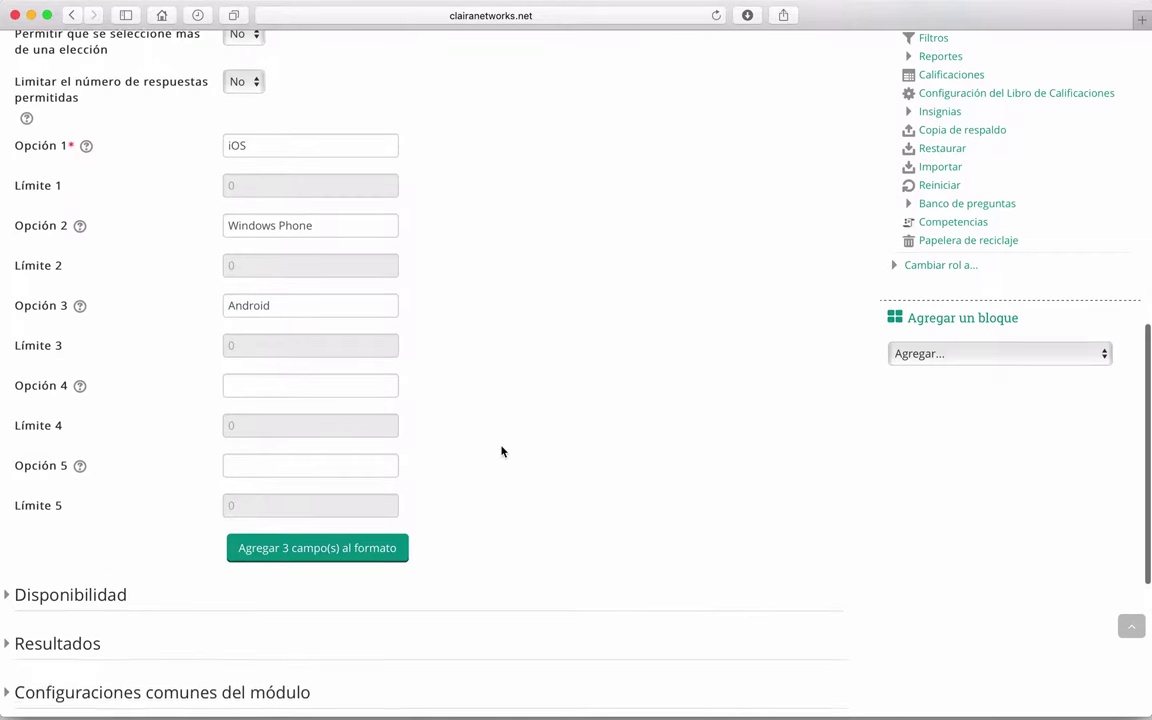
click(252, 279)
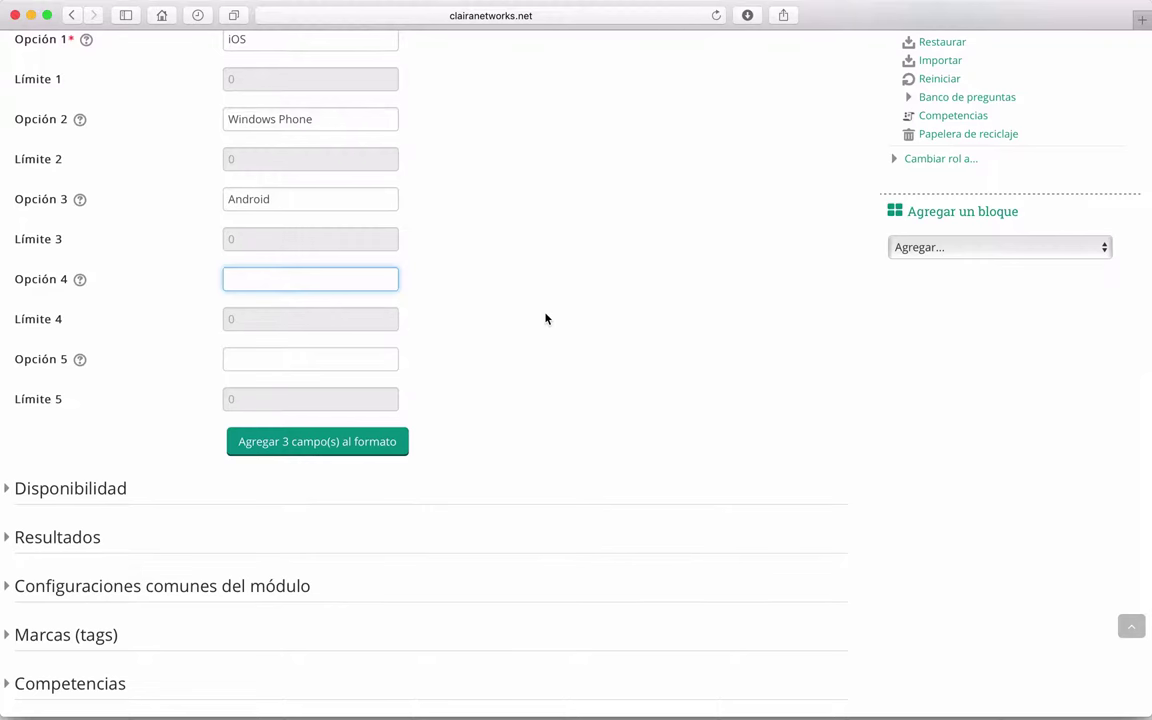
text(Symbian)
click(260, 362)
scroll(472, 397, down, 1)
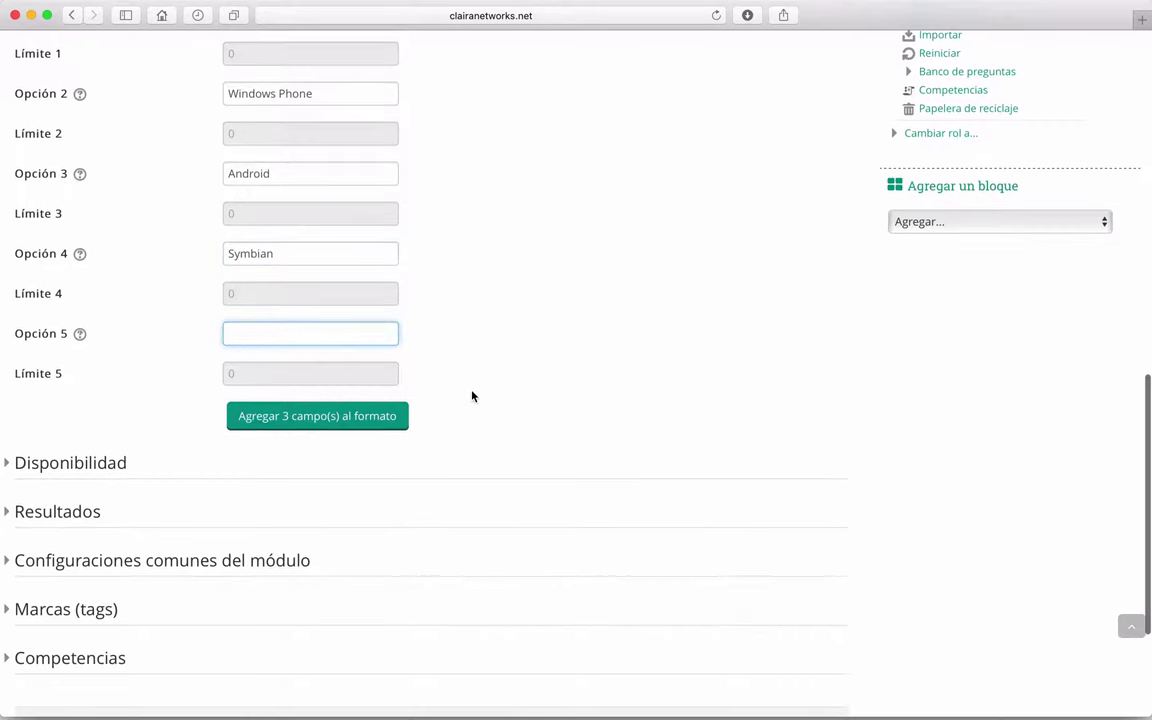
text(Otro)
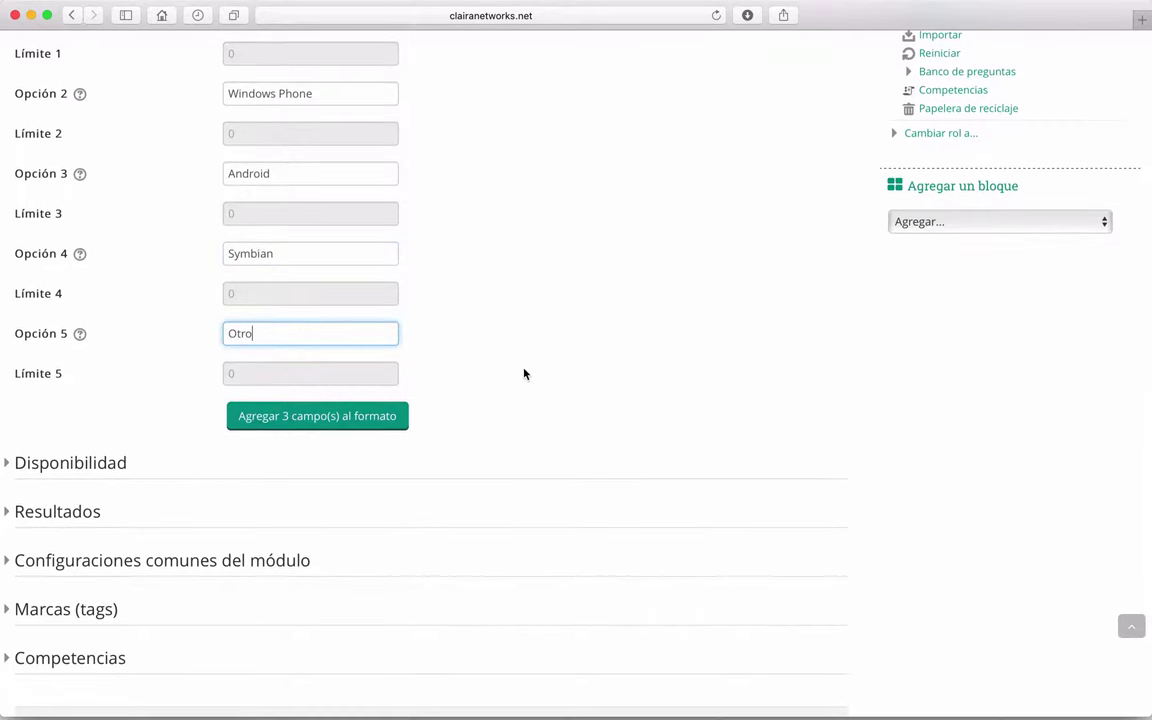
click(524, 373)
Step: Expand the Disponibilidad section, leaving the availability period unrestricted
scroll(524, 373, up, 1)
scroll(198, 361, up, 1)
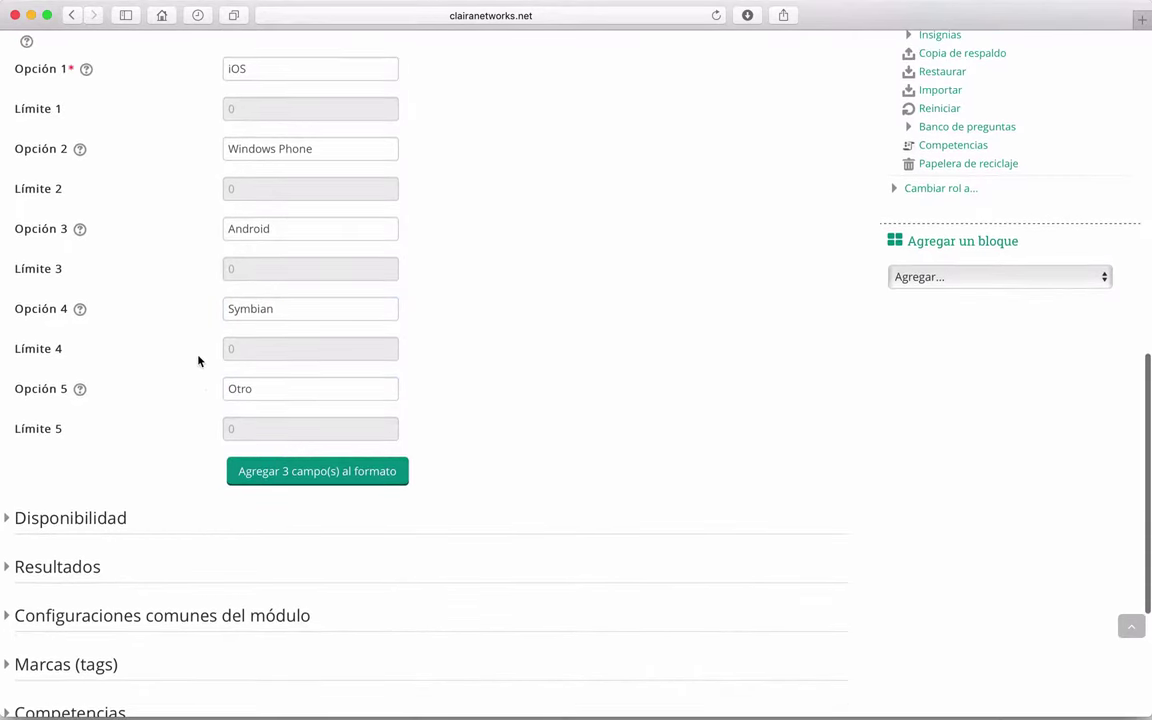
scroll(162, 450, up, 4)
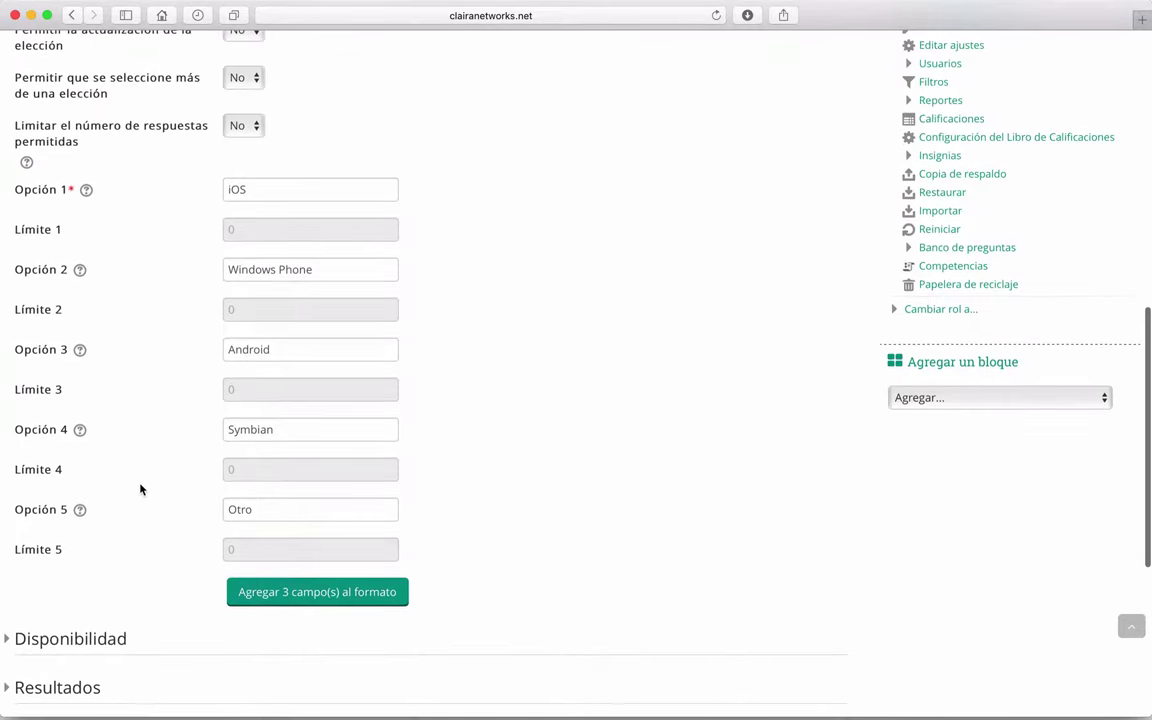
scroll(141, 512, up, 10)
scroll(142, 512, down, 10)
scroll(142, 512, down, 7)
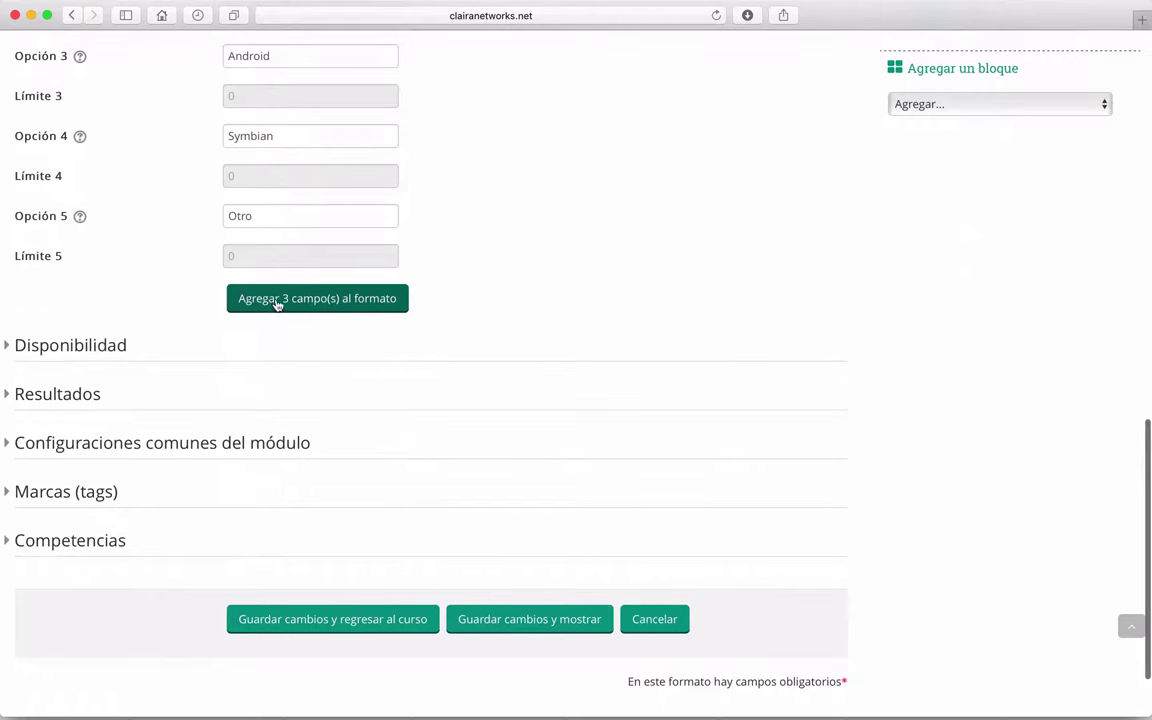
scroll(118, 303, down, 2)
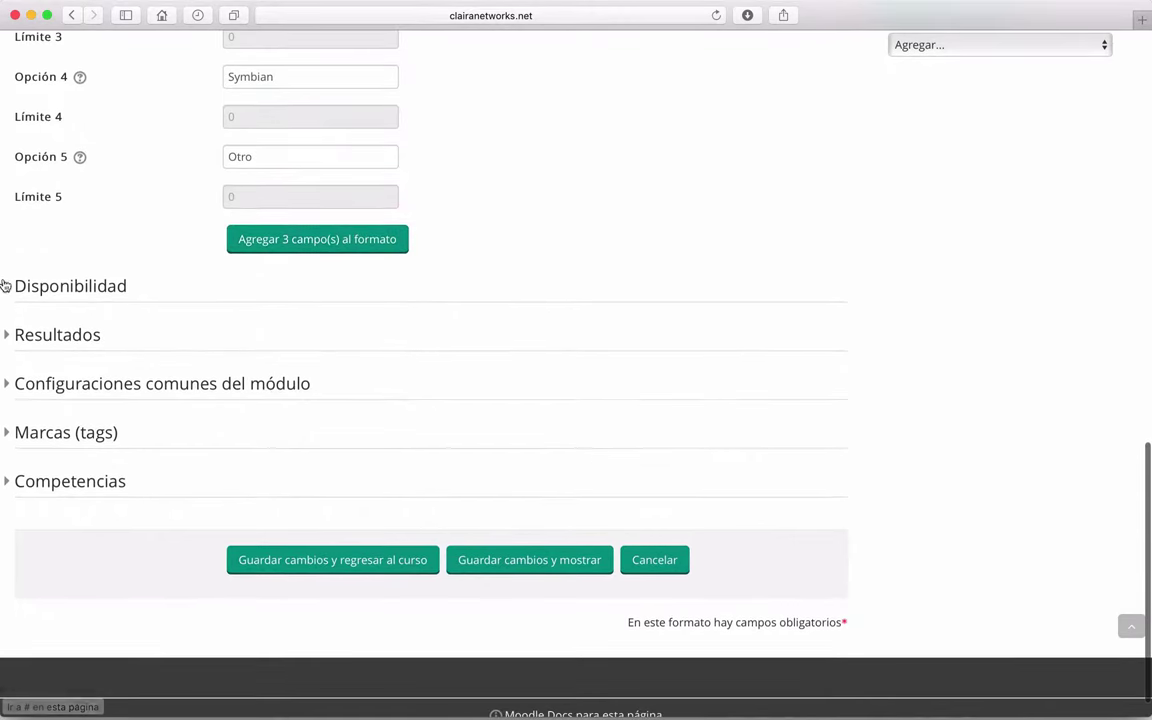
click(6, 287)
scroll(146, 364, down, 2)
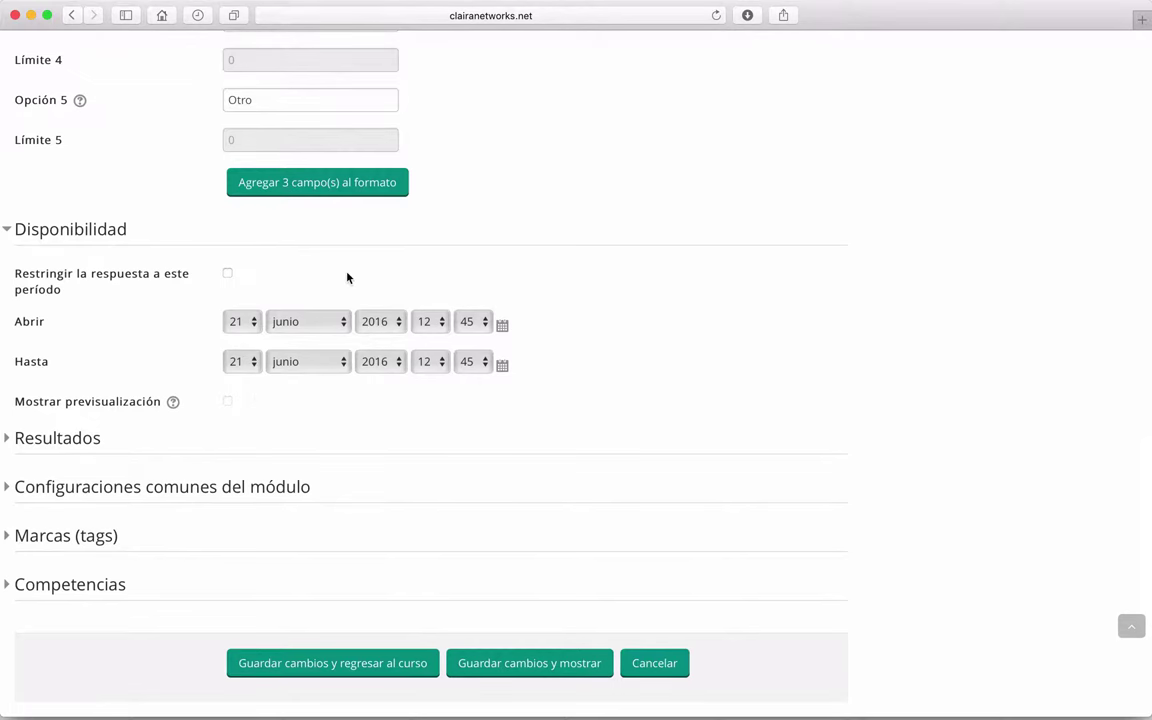
Step: In Resultados, set Publicar resultados to 'después de que respondan'
click(16, 230)
click(12, 302)
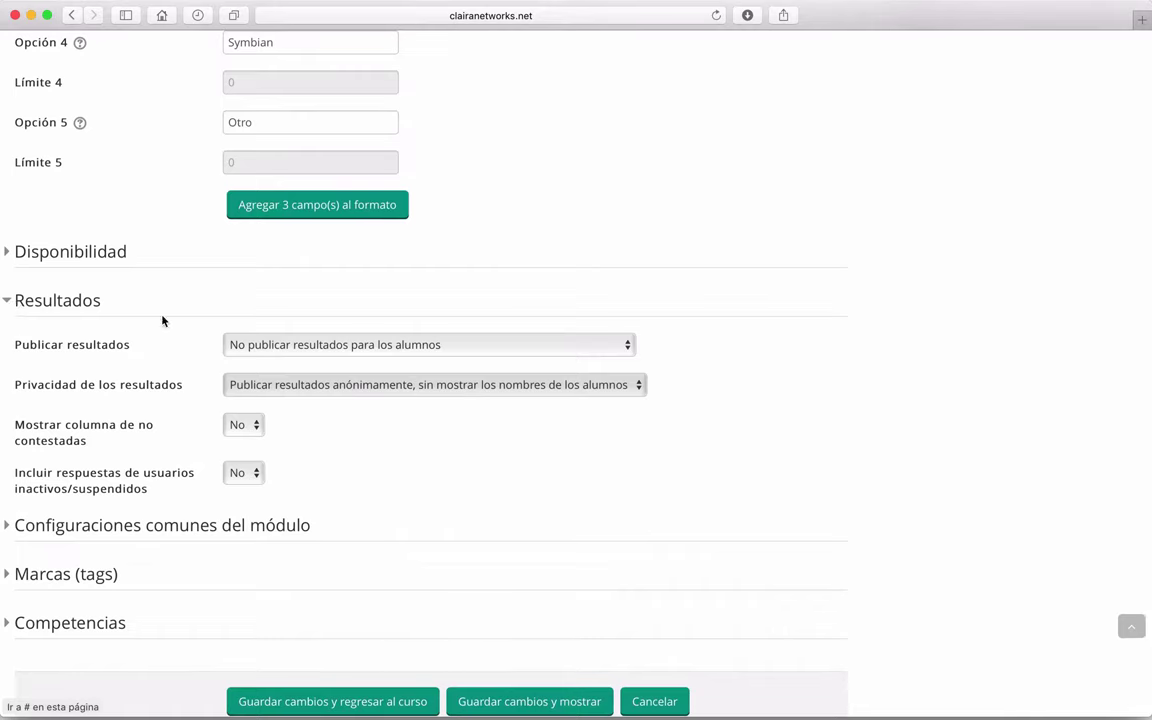
scroll(163, 320, down, 3)
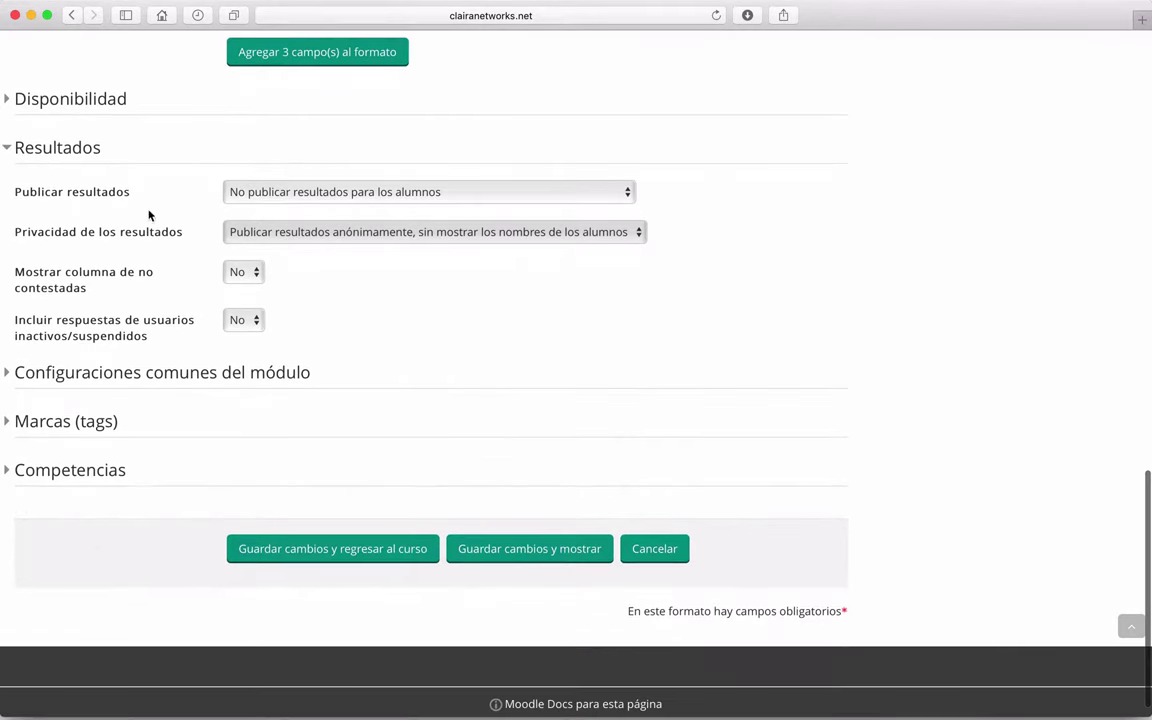
click(278, 194)
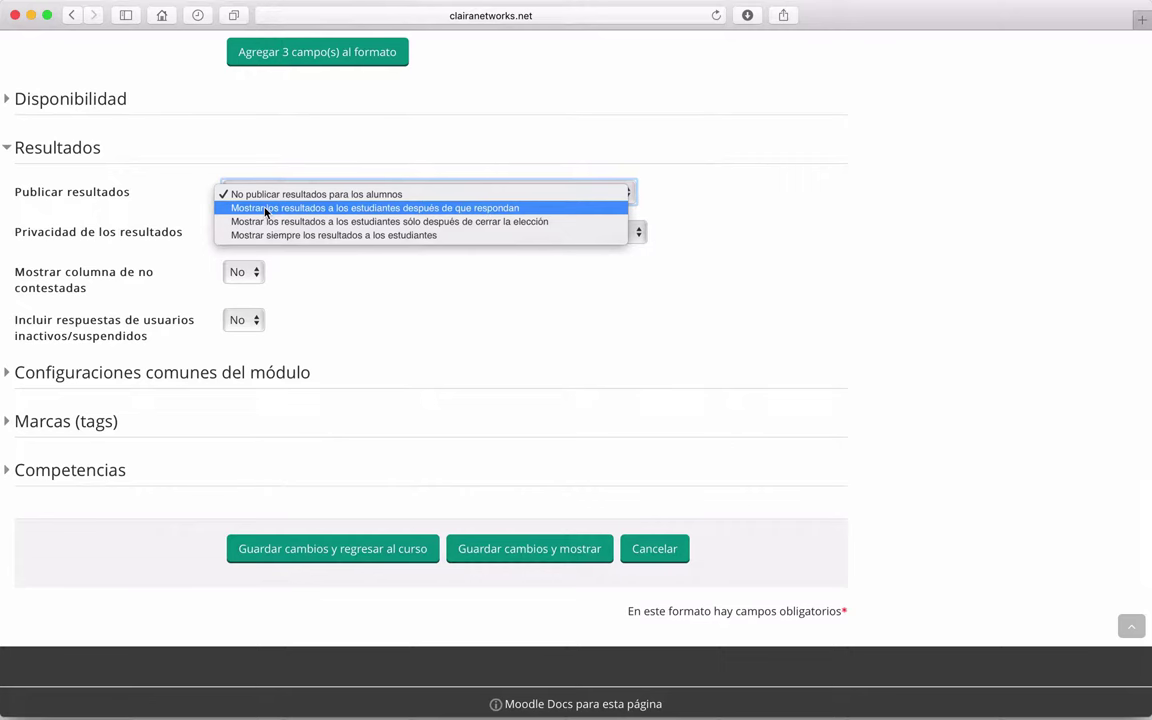
click(266, 208)
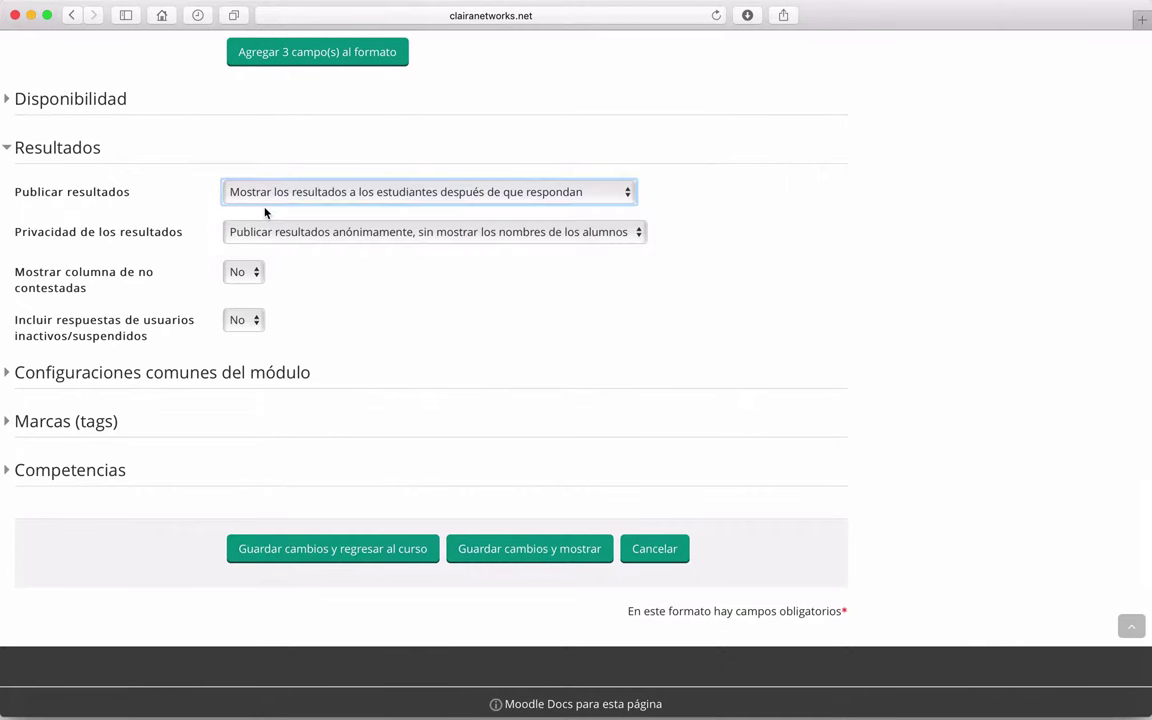
click(316, 195)
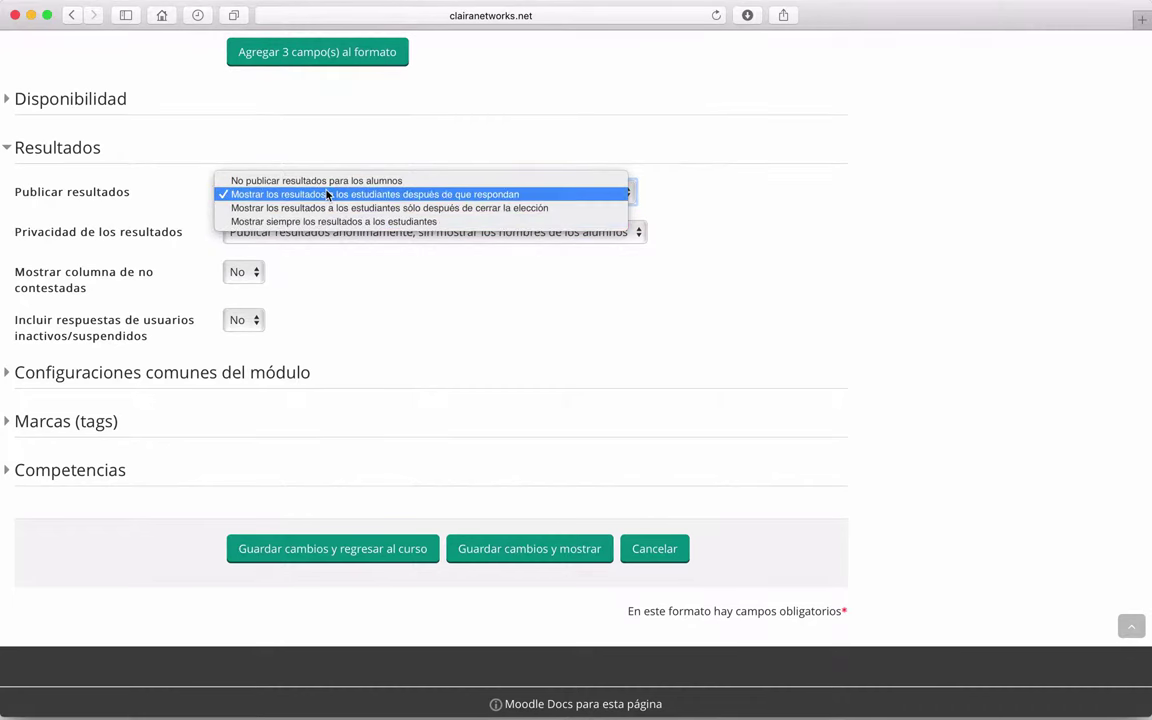
click(327, 194)
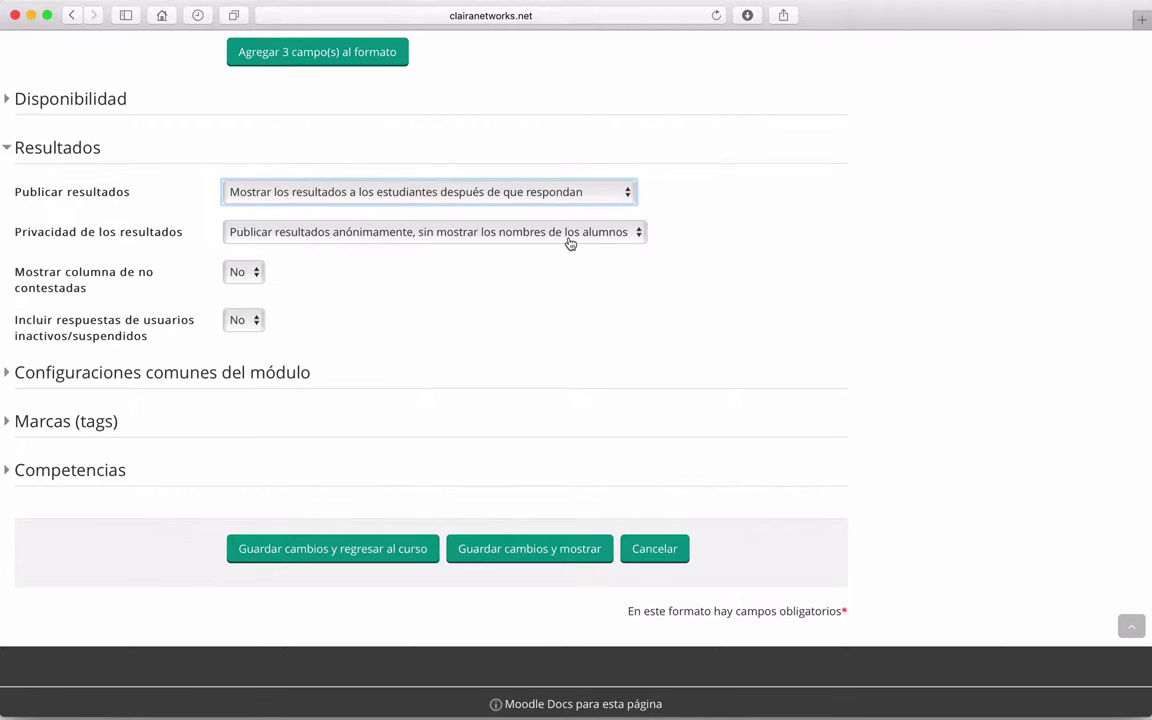
Step: Set Privacidad de los resultados to 'Publicar resultados completos'
click(617, 238)
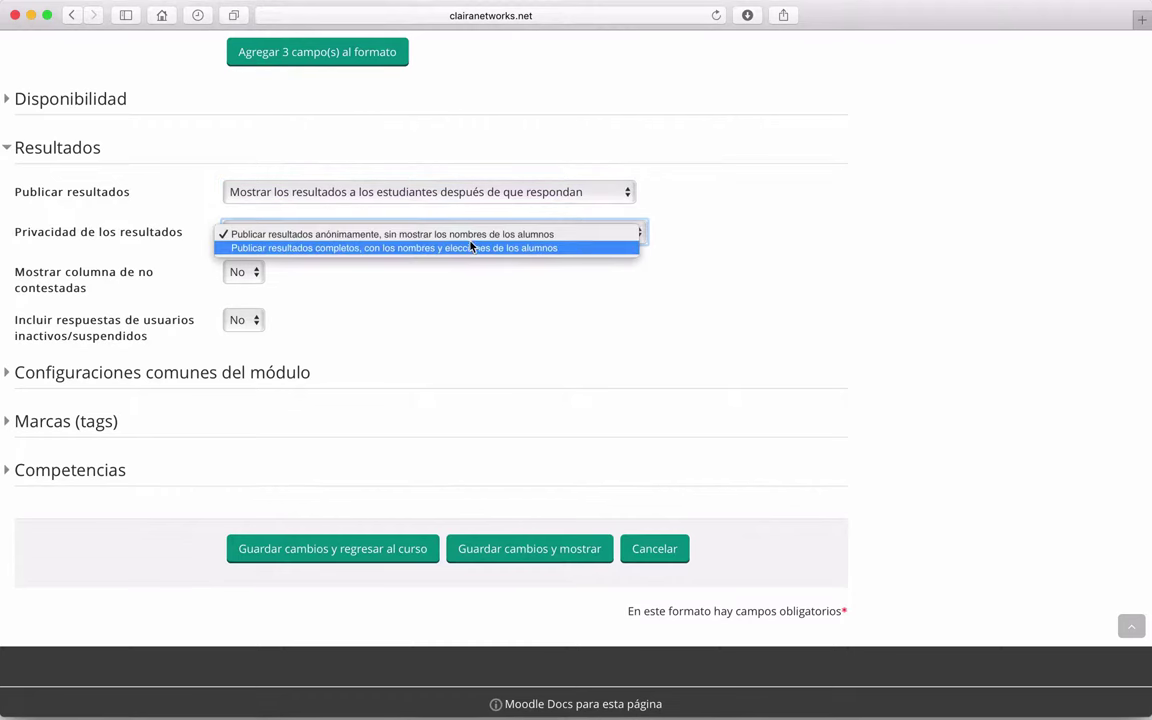
click(381, 248)
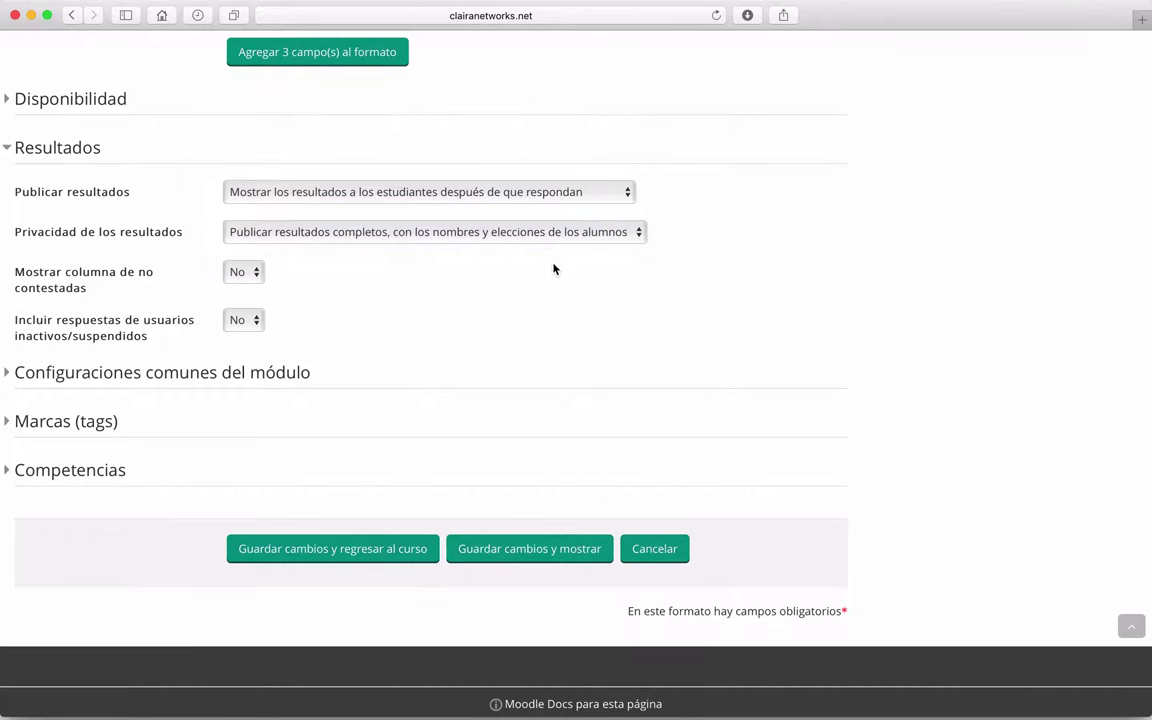
scroll(552, 266, down, 1)
scroll(553, 268, down, 1)
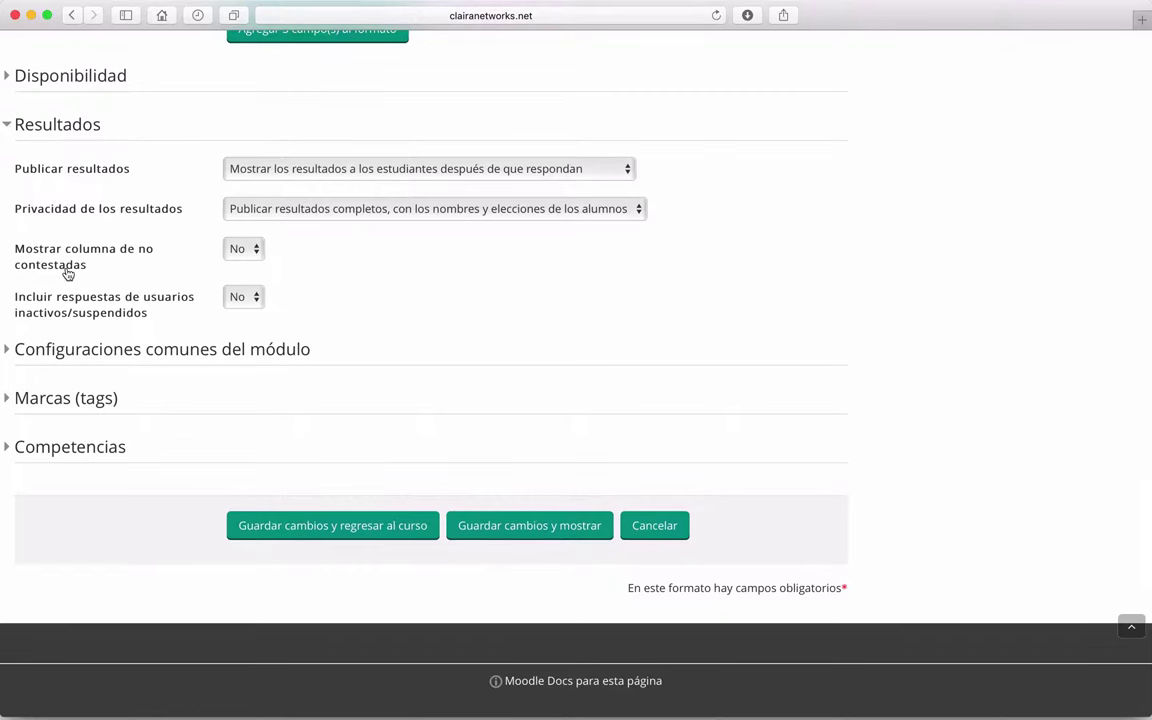
scroll(67, 273, down, 1)
scroll(67, 273, down, 1)
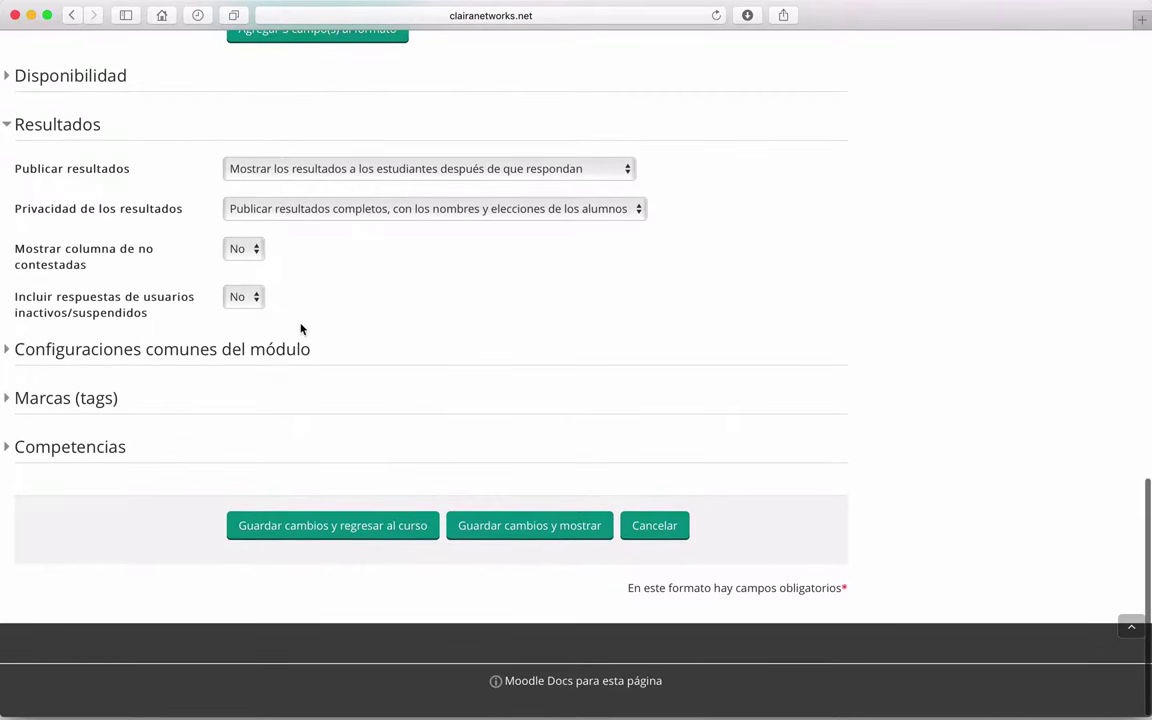
scroll(300, 328, up, 1)
scroll(130, 311, down, 1)
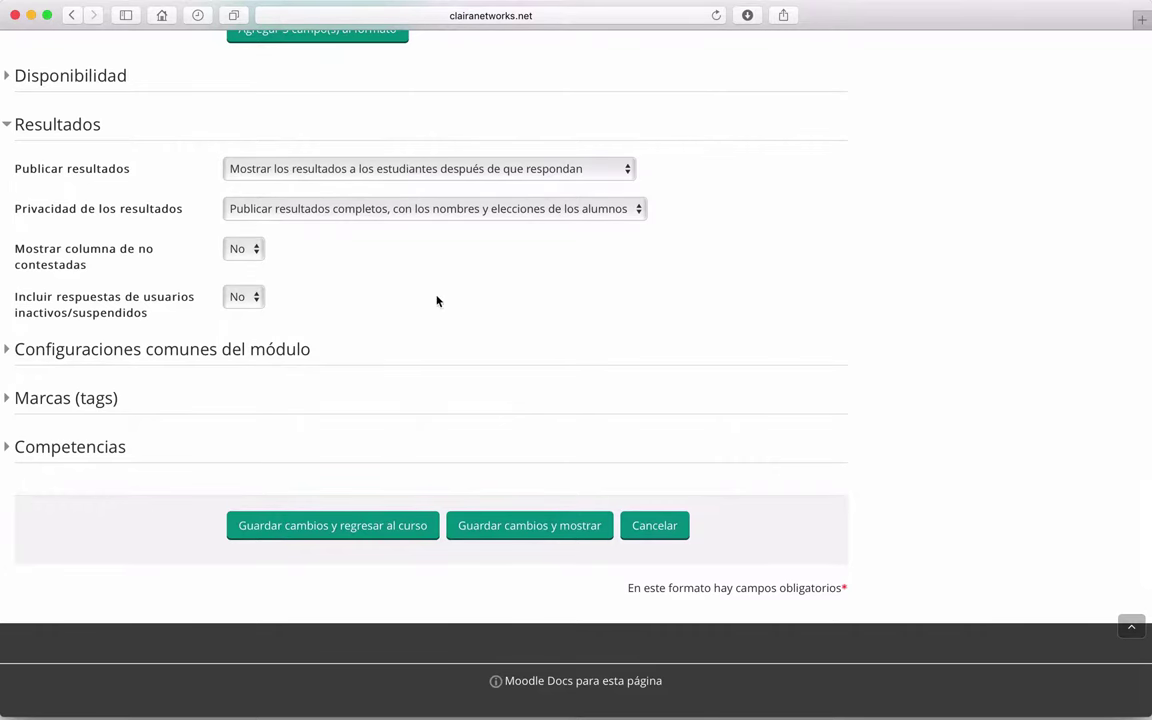
scroll(437, 301, down, 1)
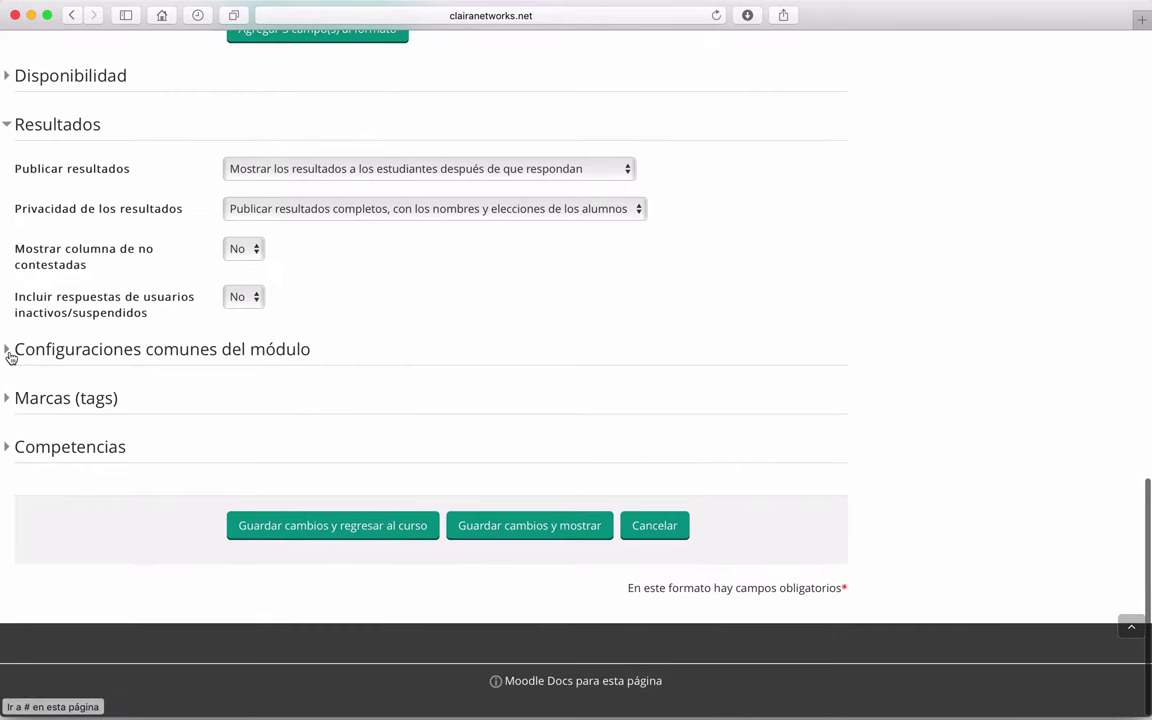
Step: Review Configuraciones comunes, Marcas and Competencias, then save and display the choice
click(10, 355)
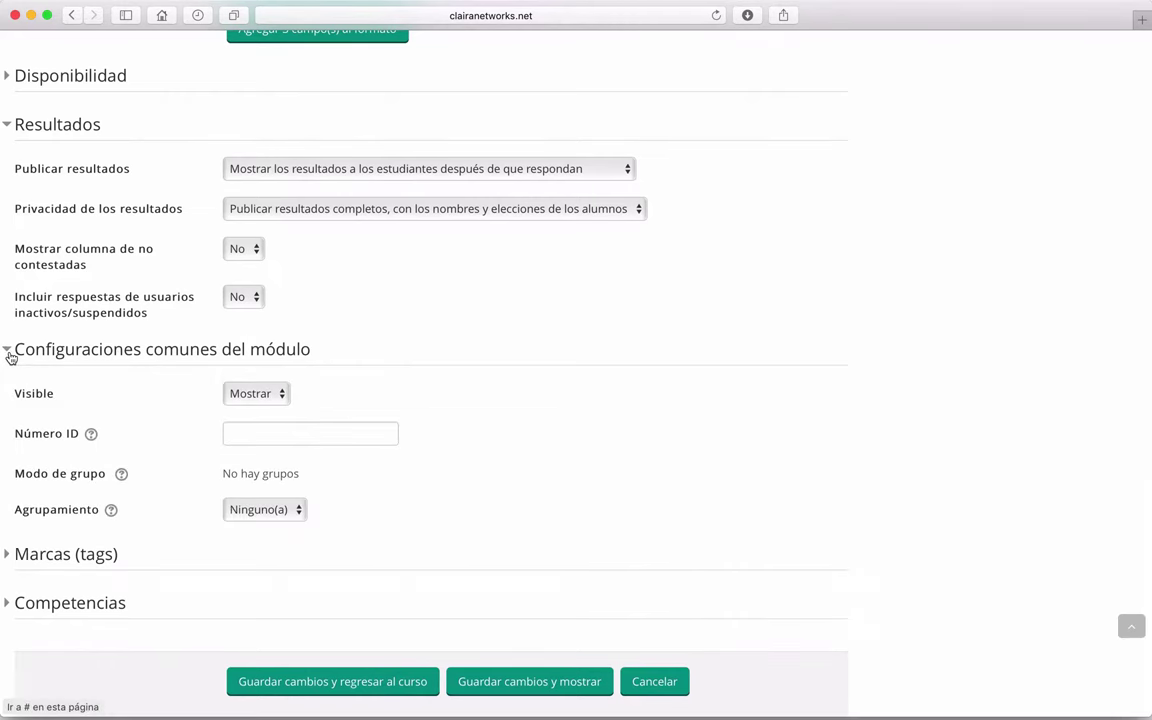
click(10, 355)
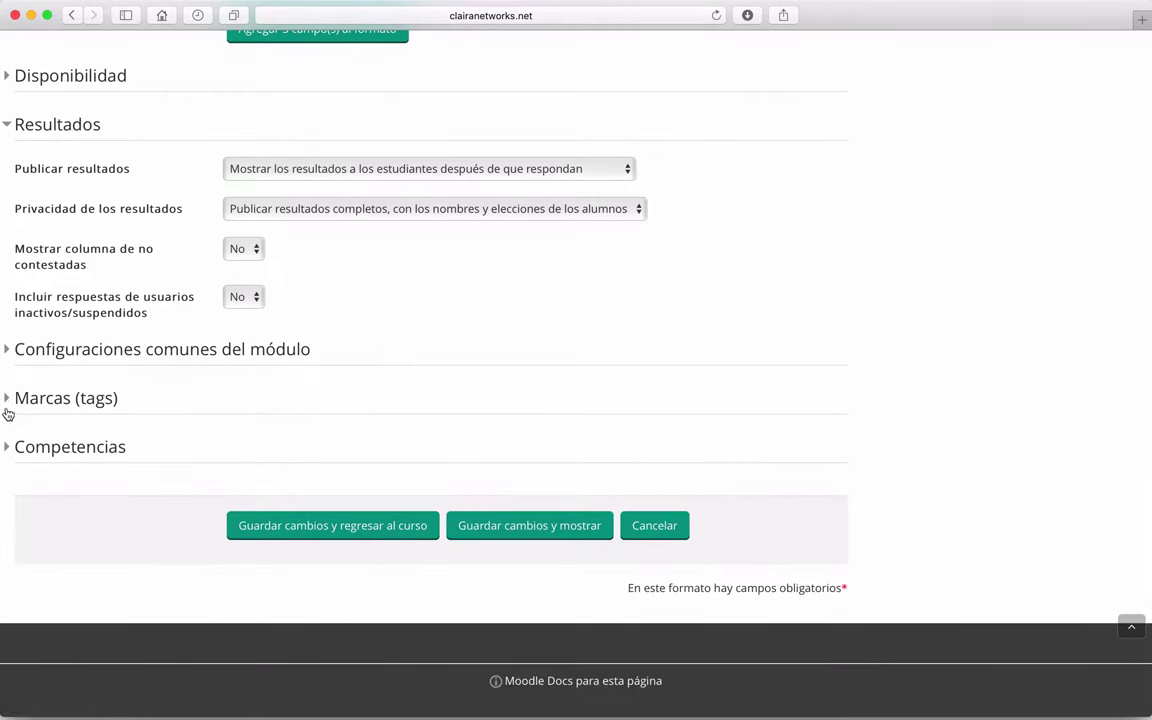
click(8, 411)
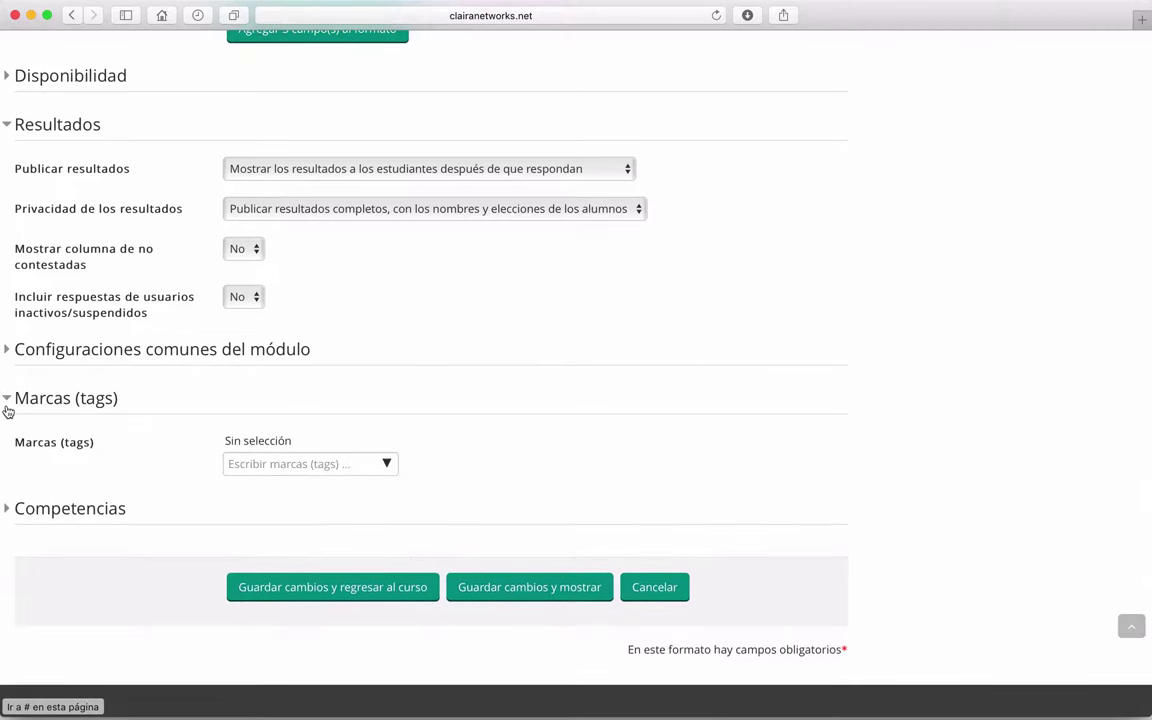
click(7, 406)
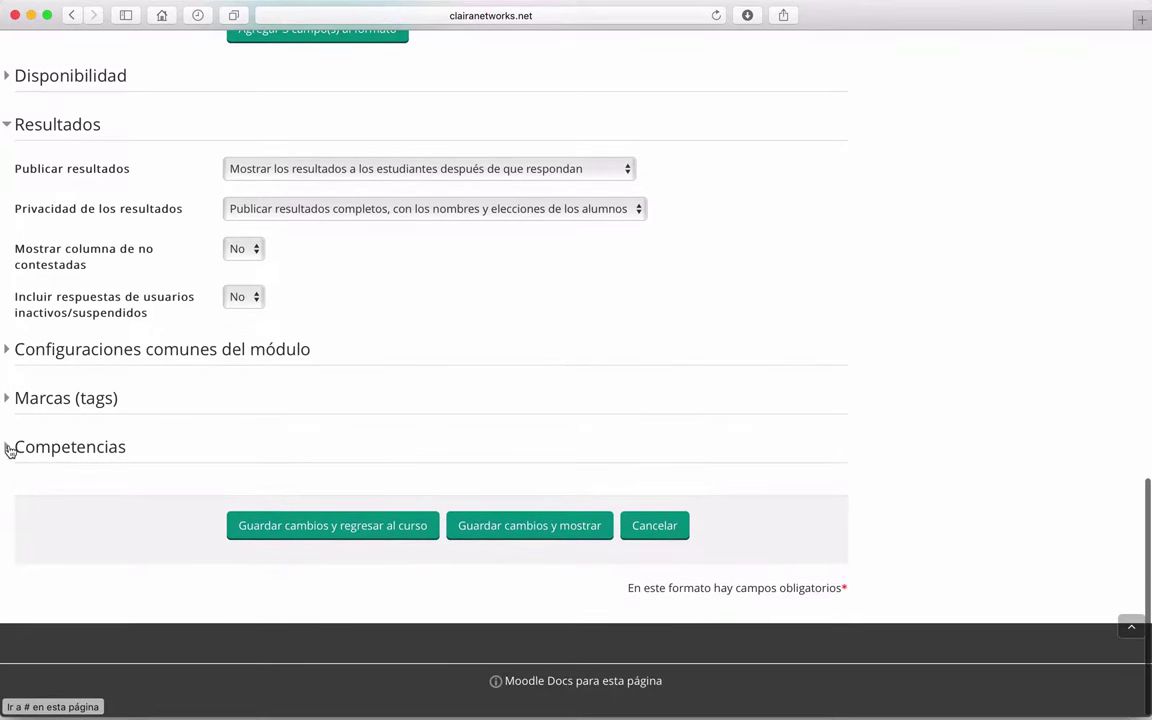
click(8, 448)
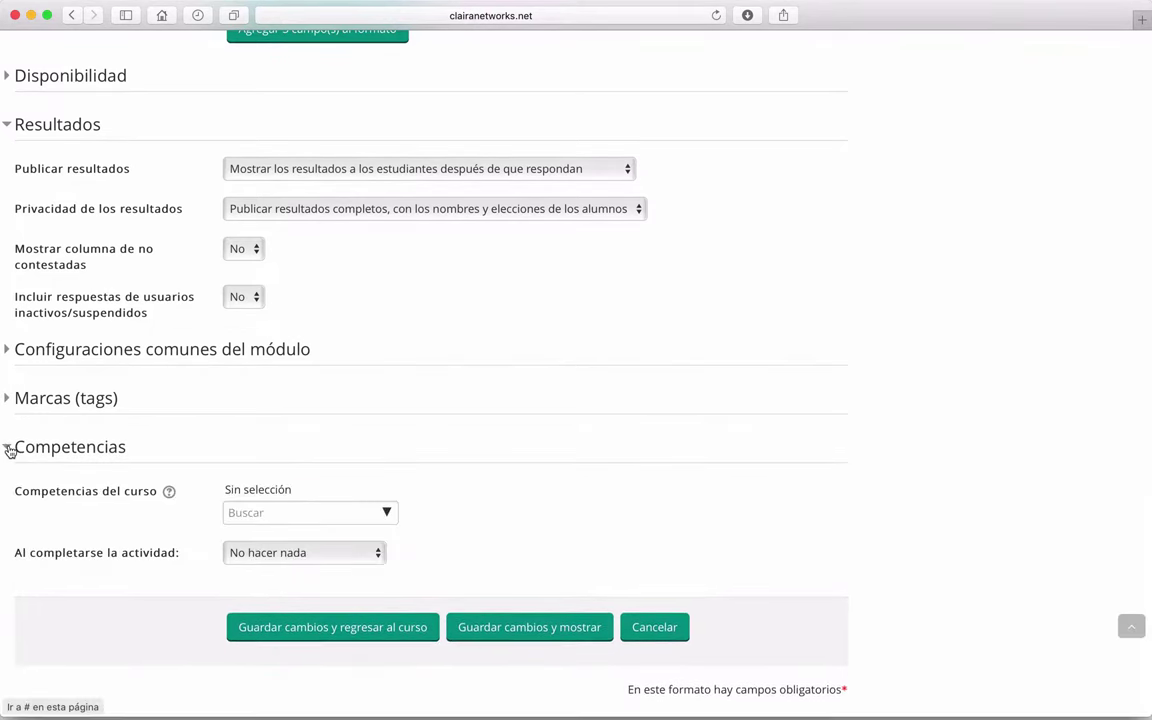
click(8, 449)
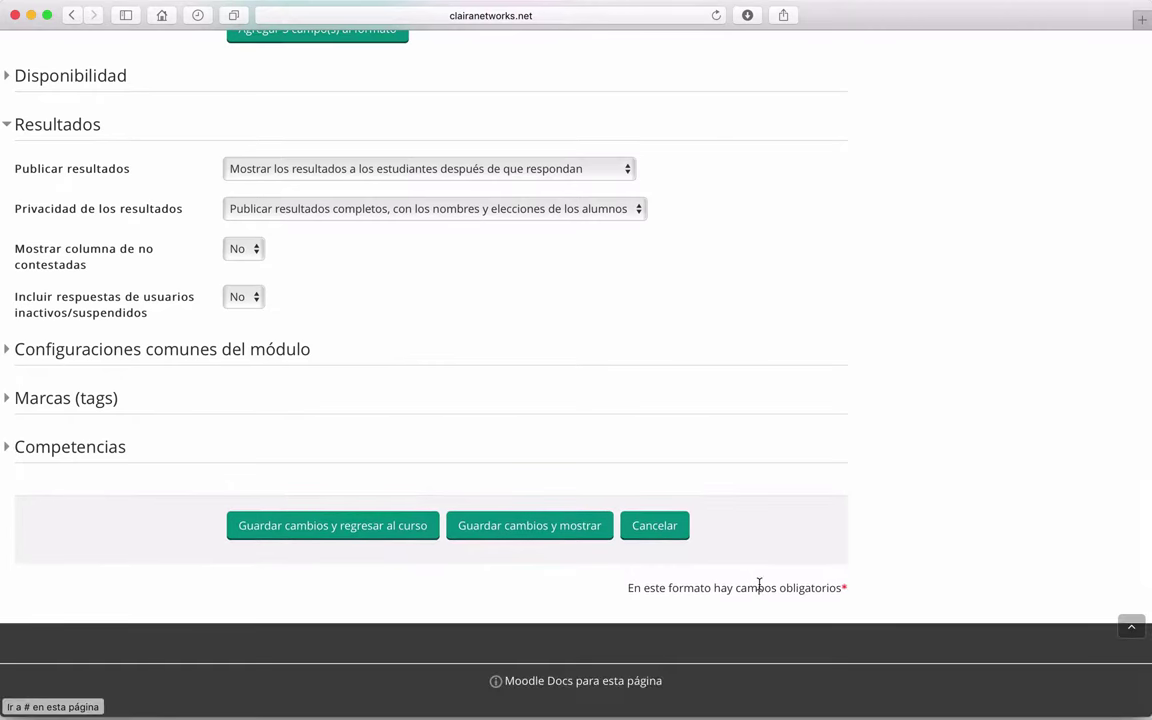
click(533, 530)
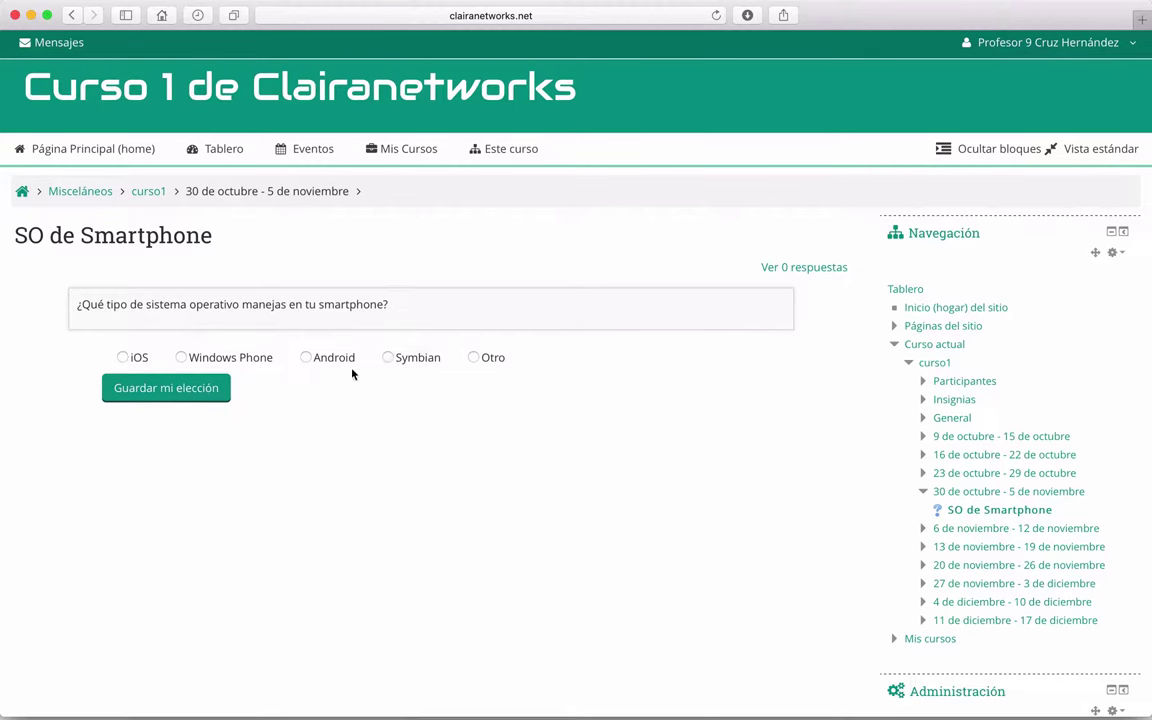
Step: Switch to Firefox from the Dock
mouse_move(290, 712)
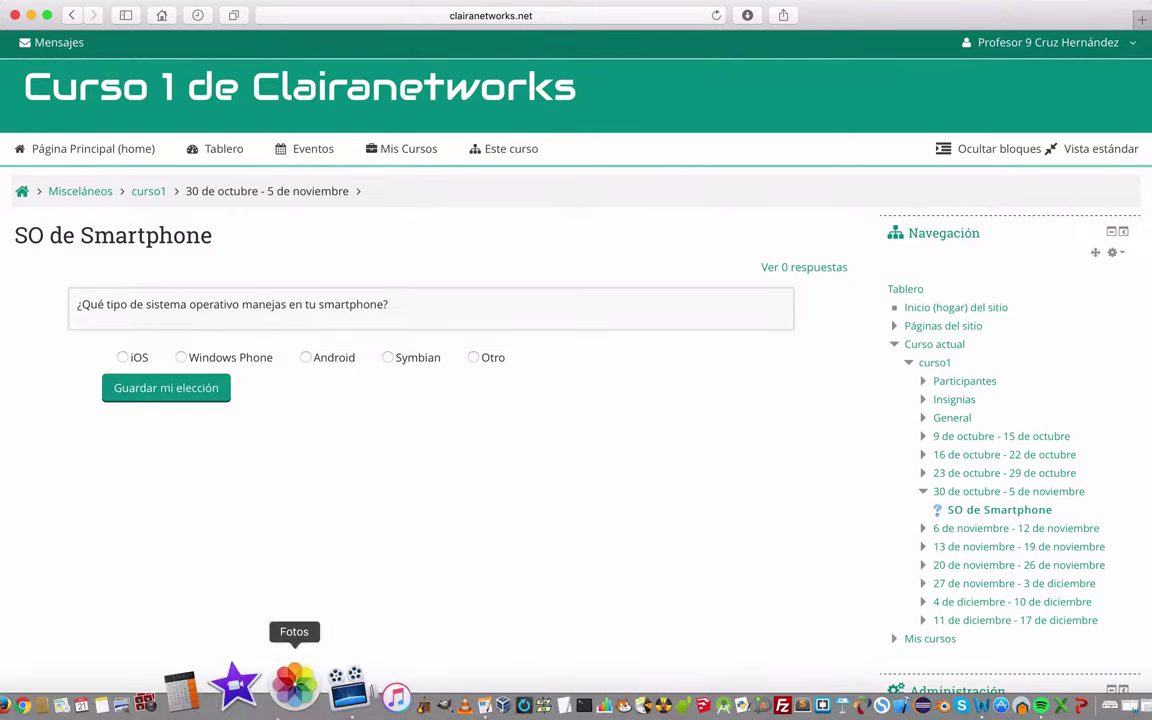
click(85, 688)
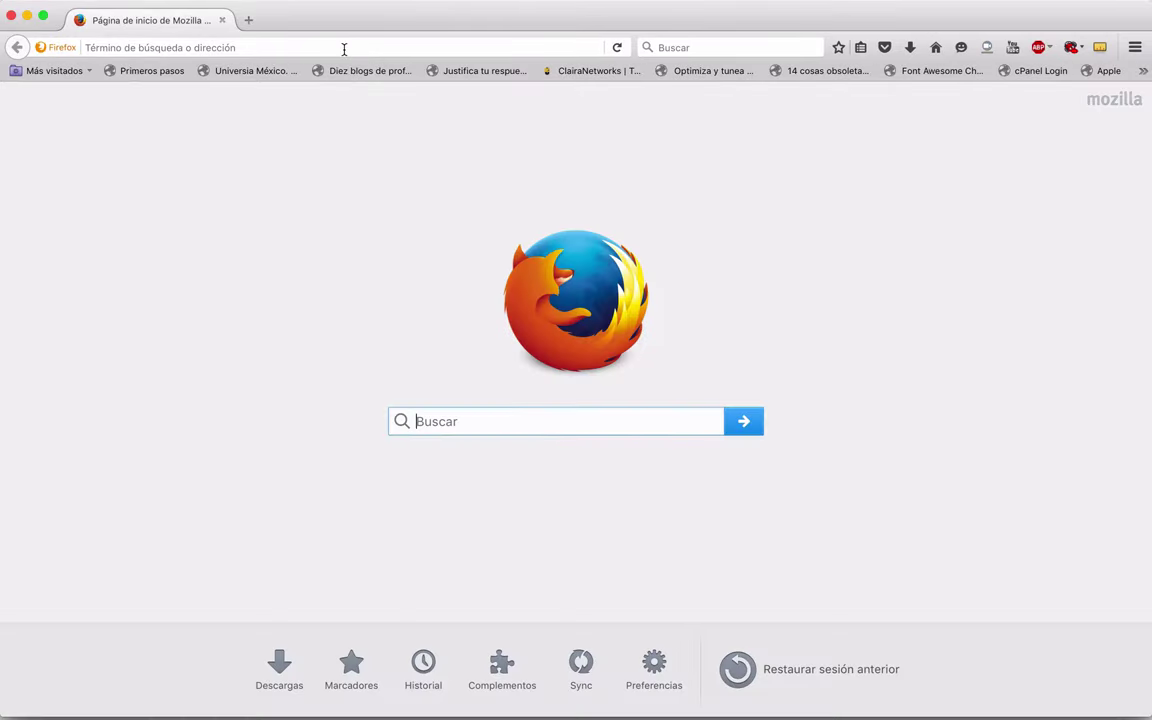
Step: Load clairanetworks.net/cursomoodle in Firefox
click(344, 48)
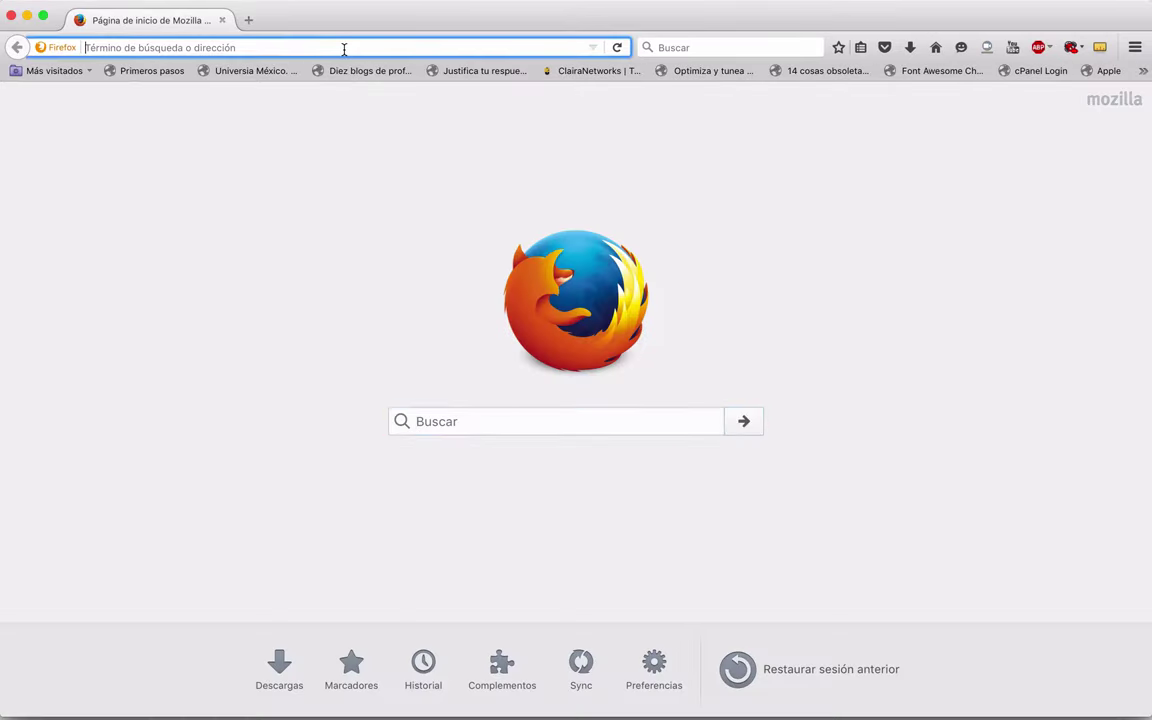
text(clairanetworks.net/)
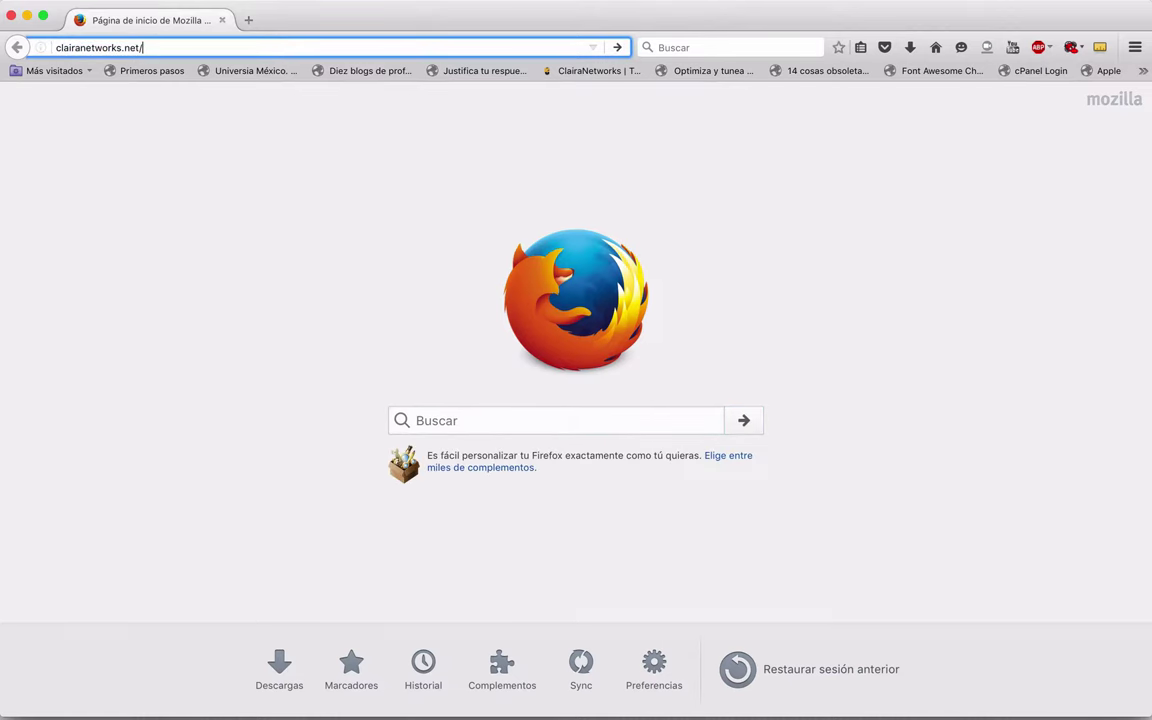
text(cursomoodle)
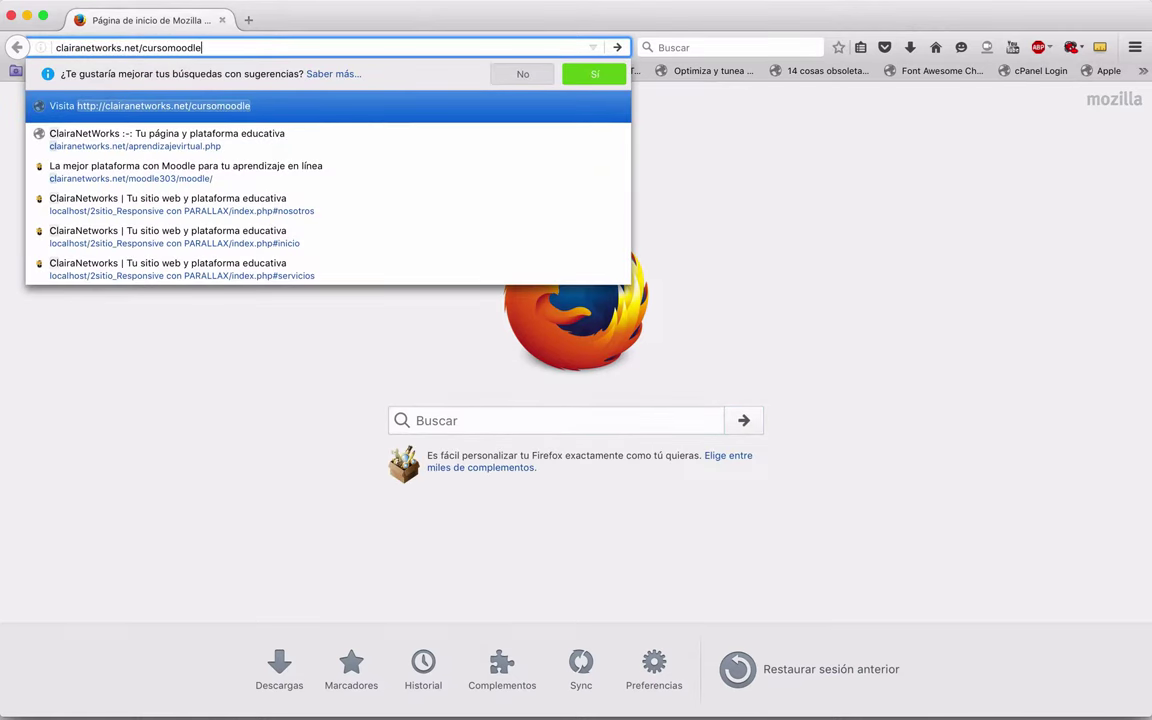
key(Return)
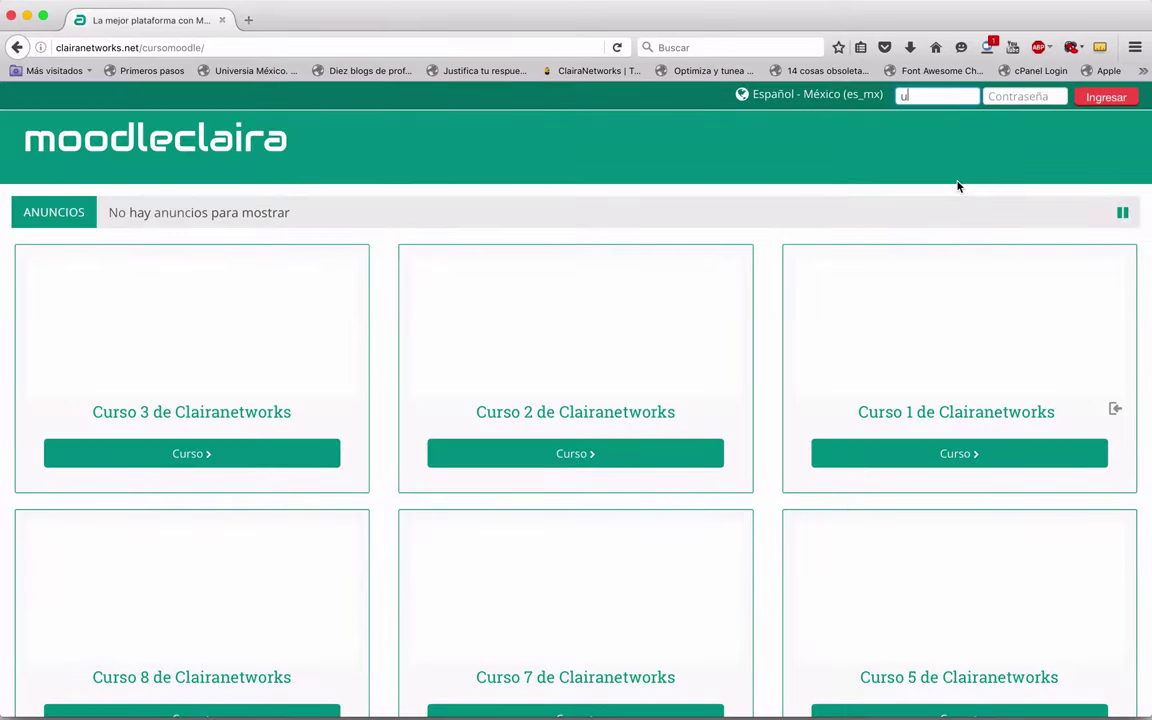
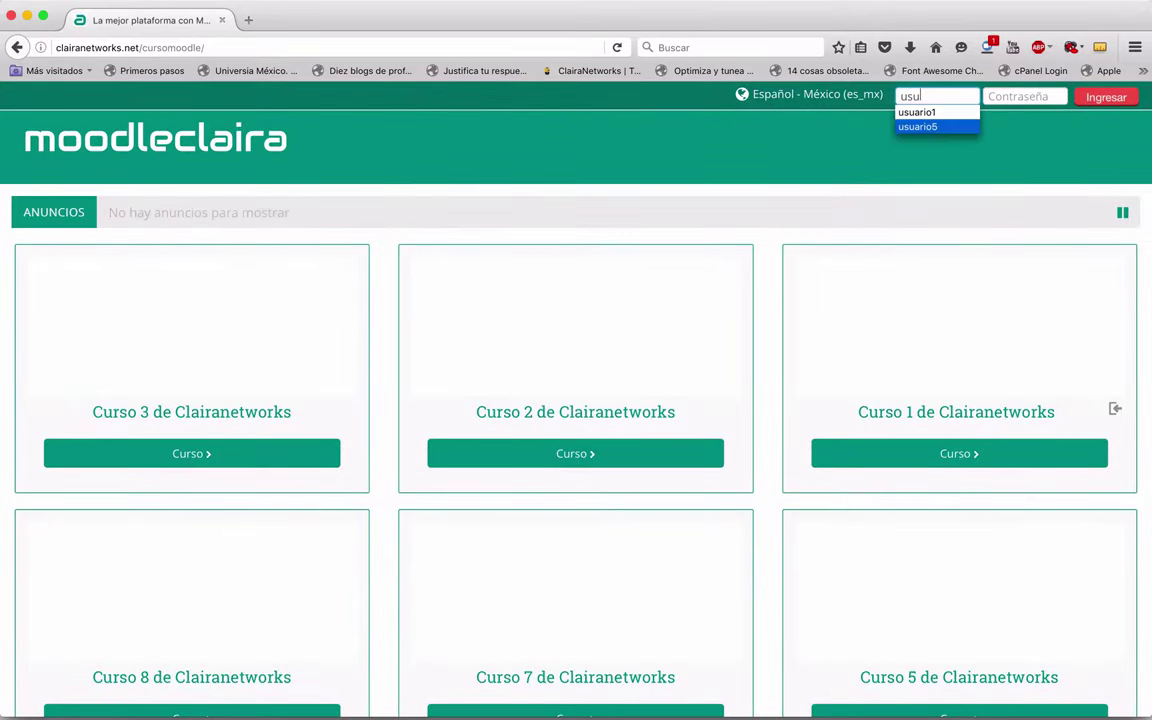
Step: Sign in with the student's username and password and let Firefox remember the login
key(Tab)
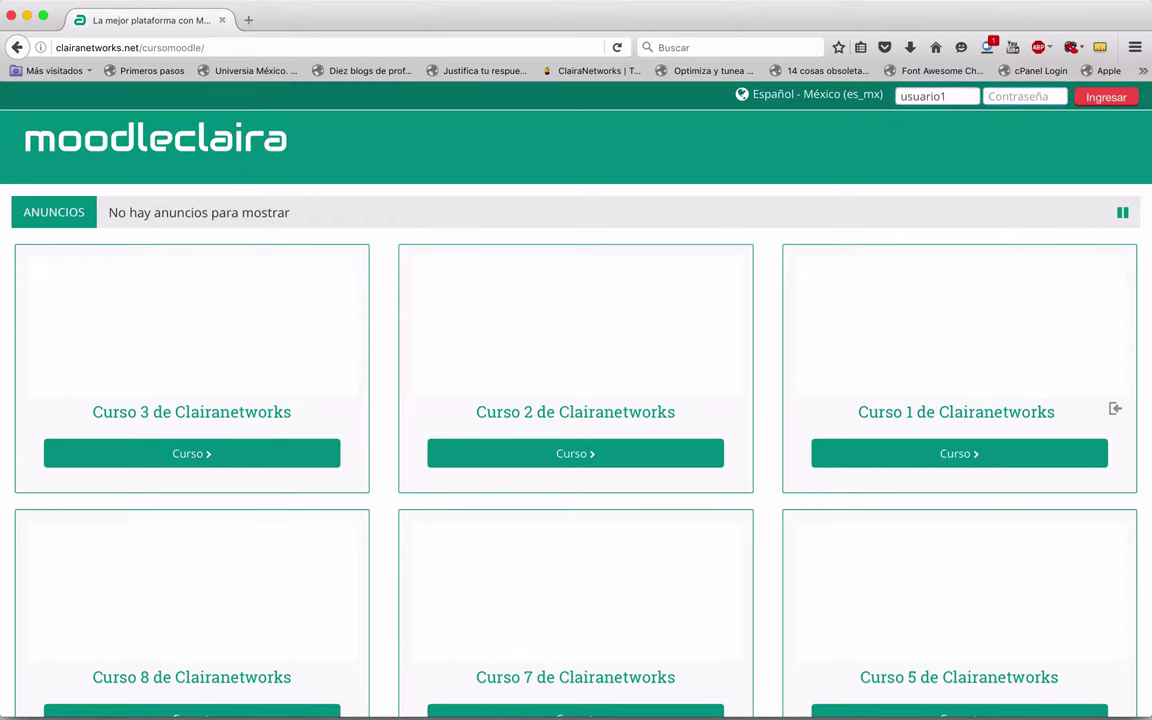
click(1106, 98)
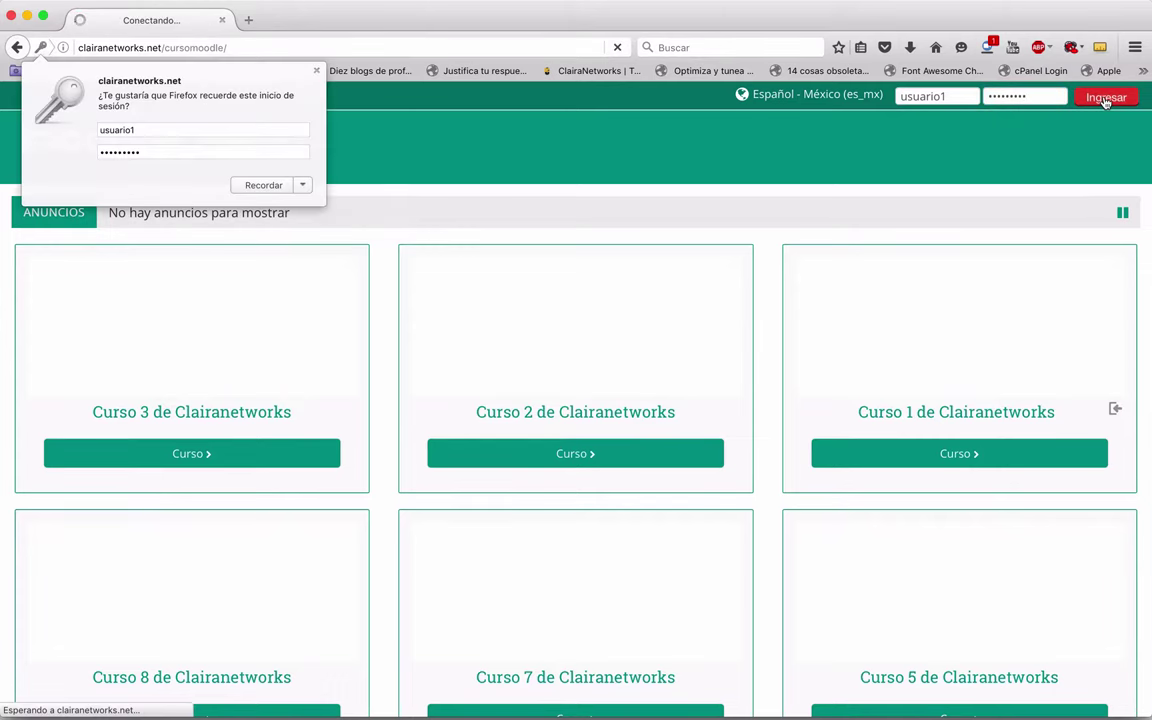
click(268, 186)
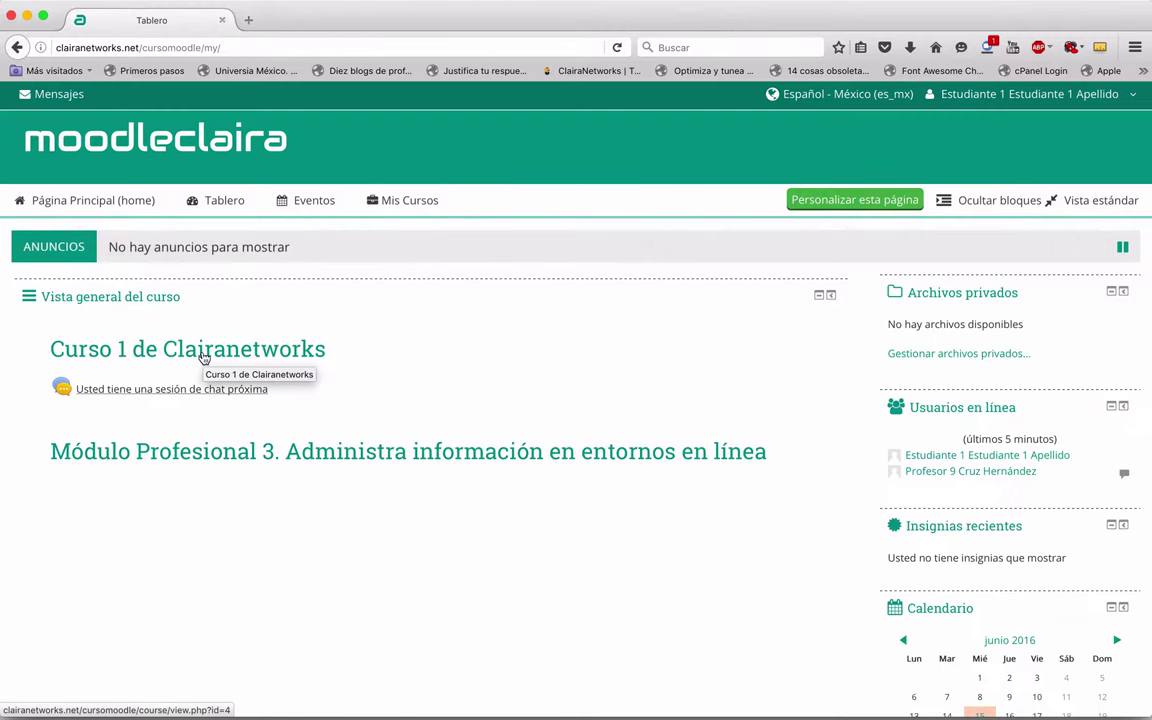
Step: As the student, open the SO de Smartphone choice in Curso 1 de Clairanetworks
click(203, 357)
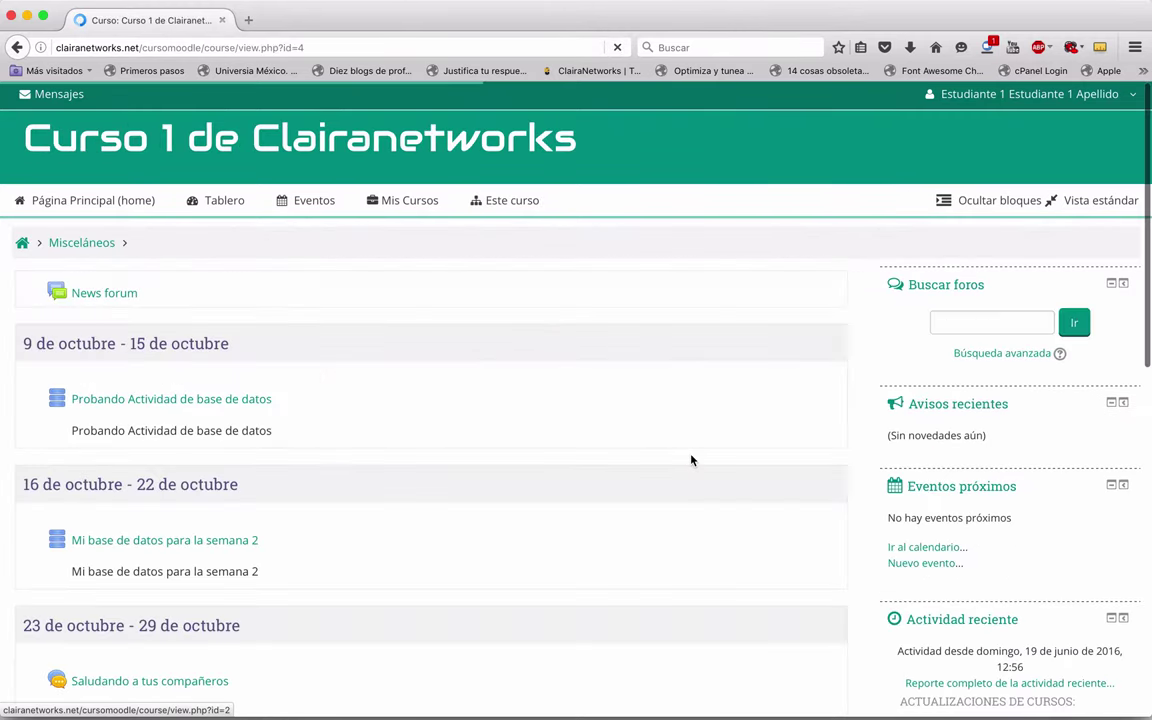
scroll(690, 460, down, 5)
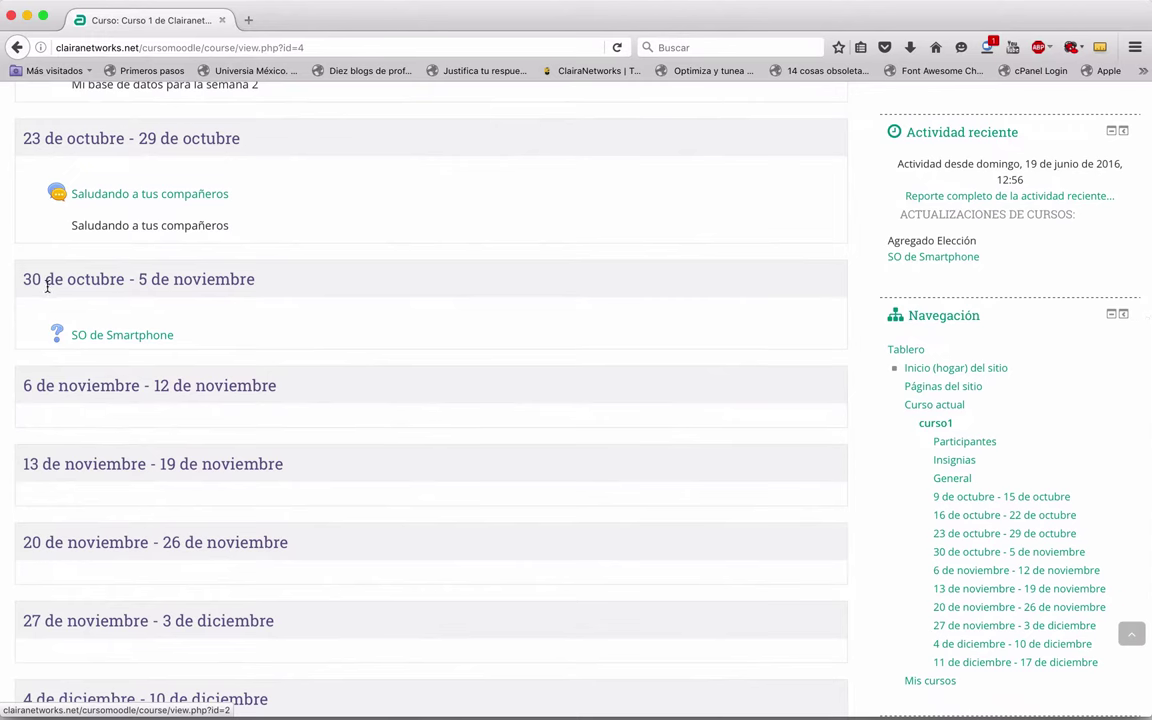
click(110, 340)
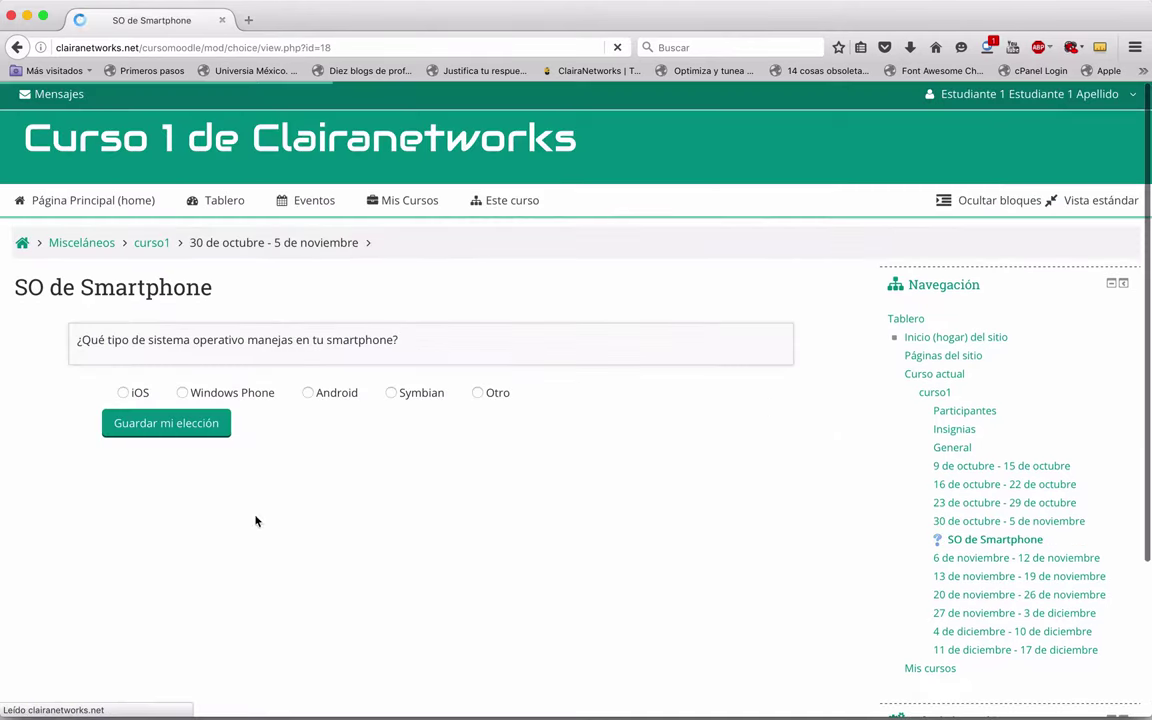
scroll(310, 530, down, 3)
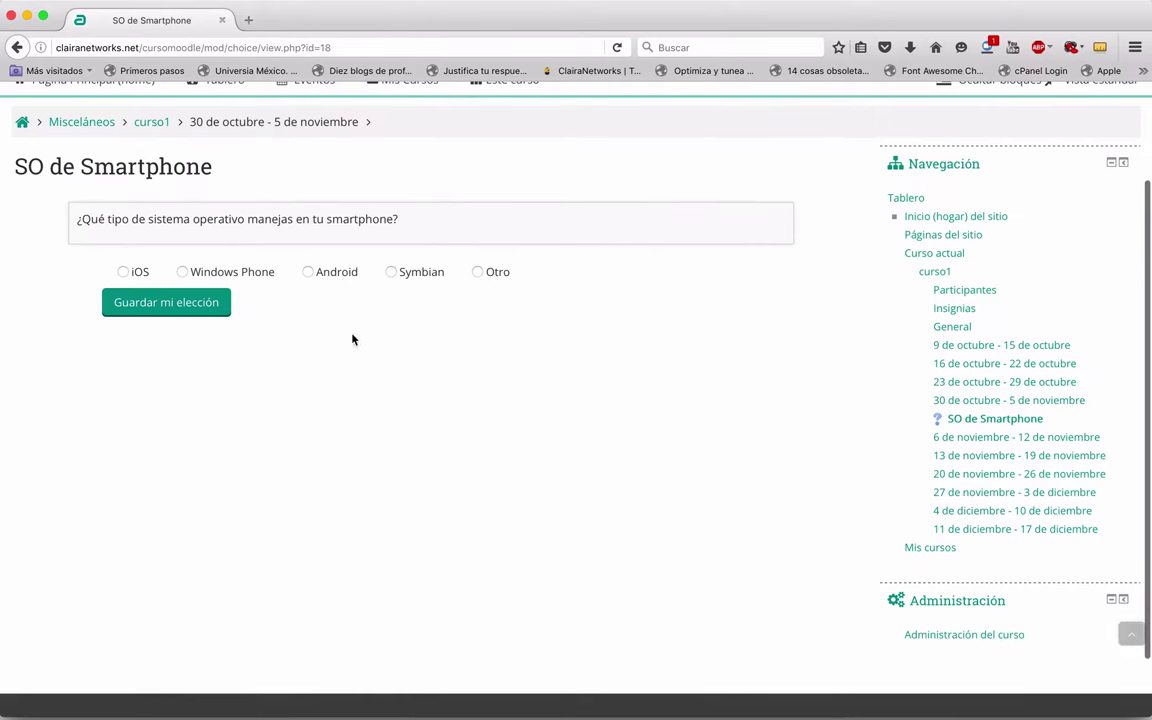
Step: Answer iOS and save, showing results with 1 iOS response
click(132, 272)
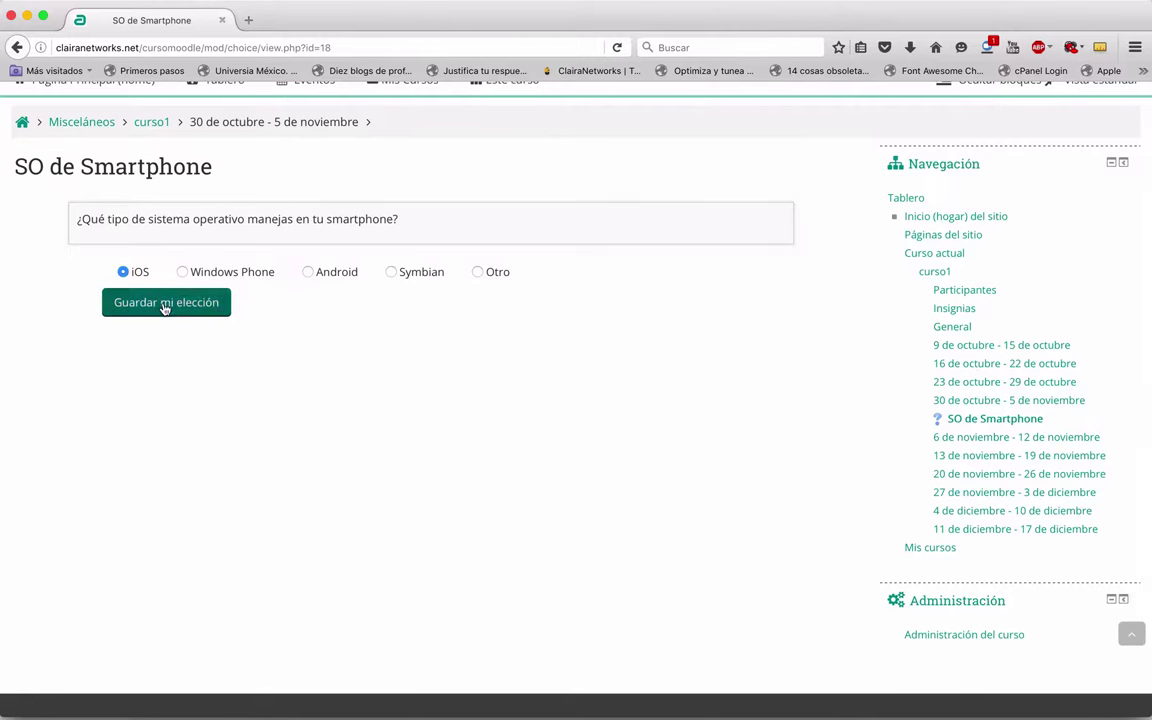
click(166, 306)
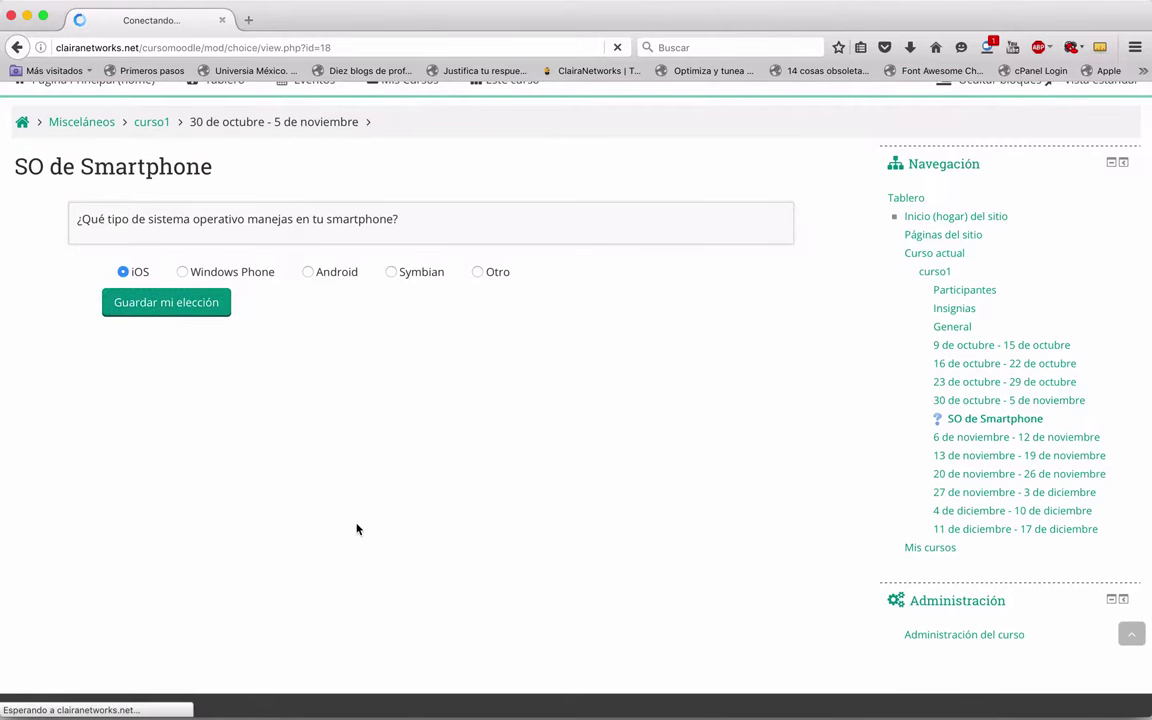
scroll(357, 529, down, 3)
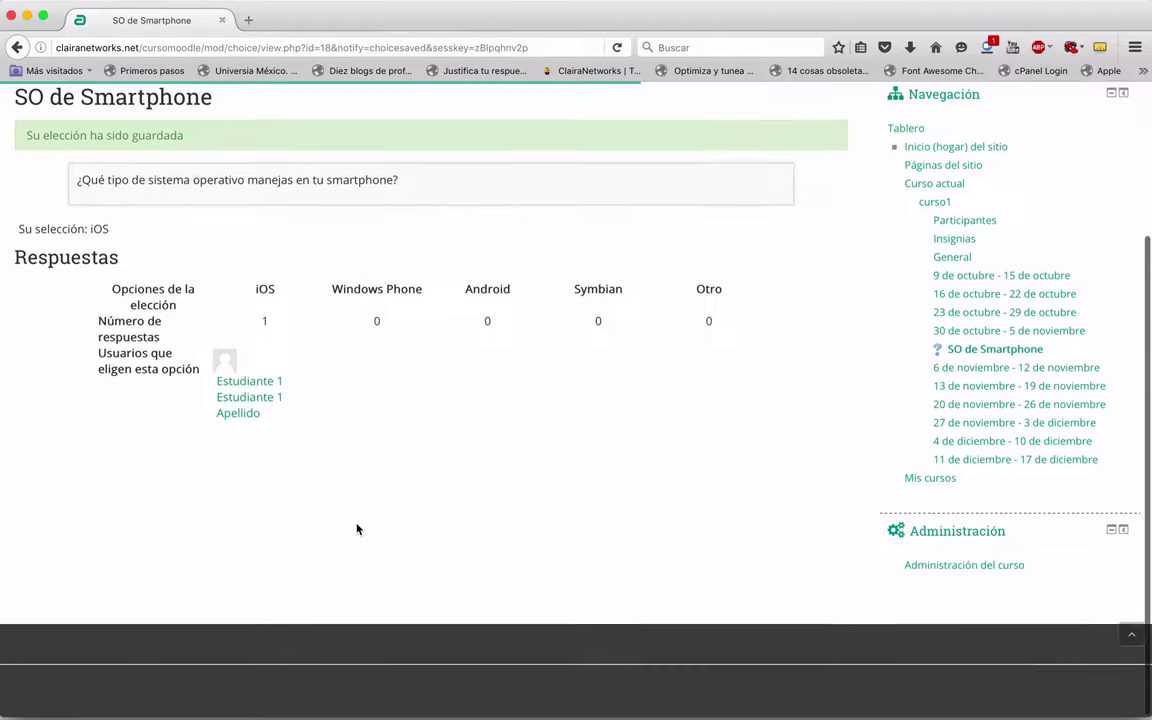
scroll(357, 529, up, 1)
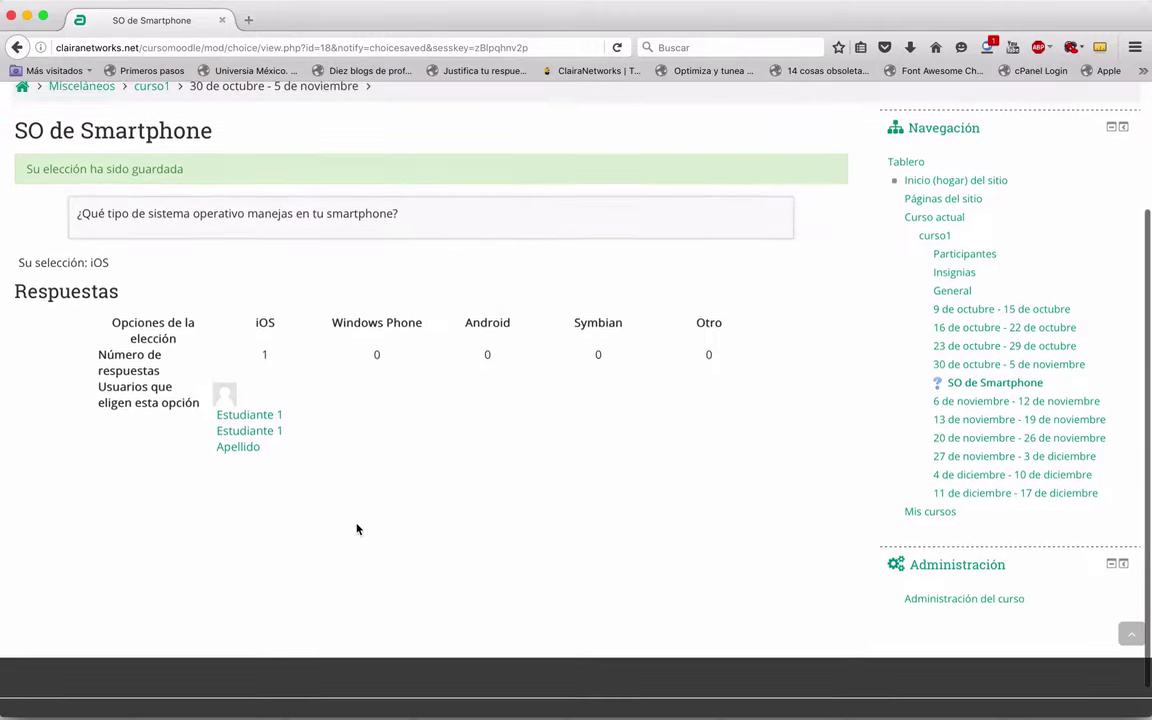
key(ctrl+Up)
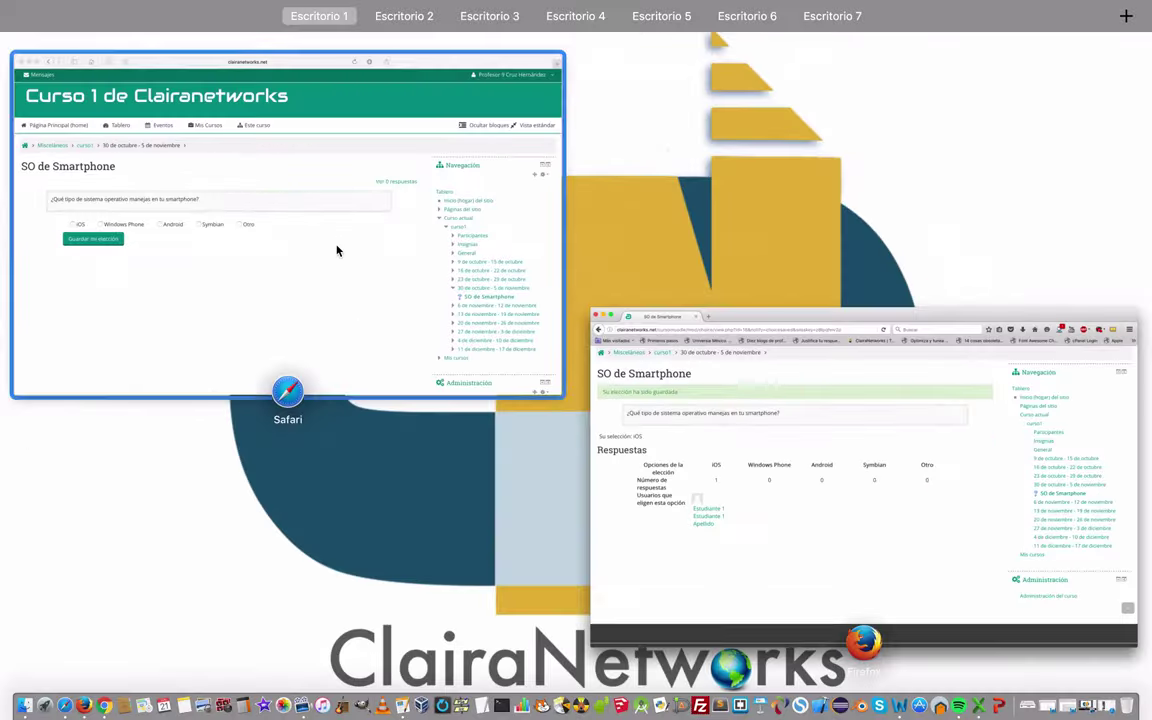
Step: In the teacher's Safari window, open the SO de Smartphone settings and expand Resultados
click(337, 249)
scroll(753, 452, down, 5)
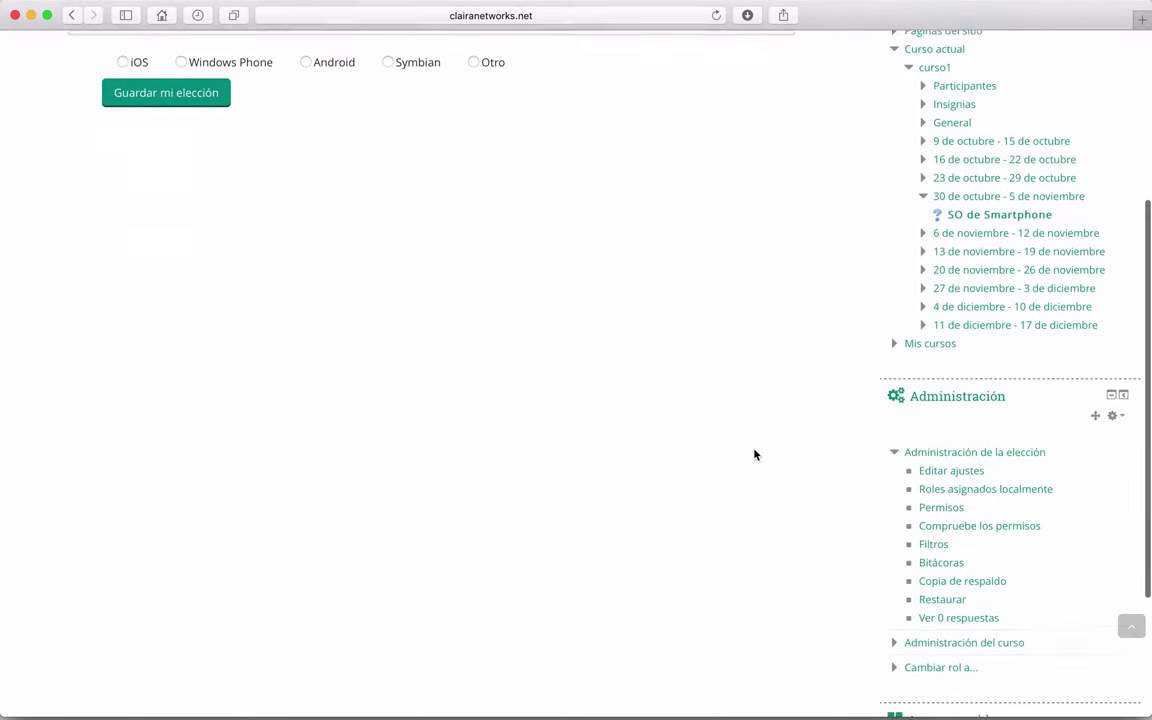
click(925, 466)
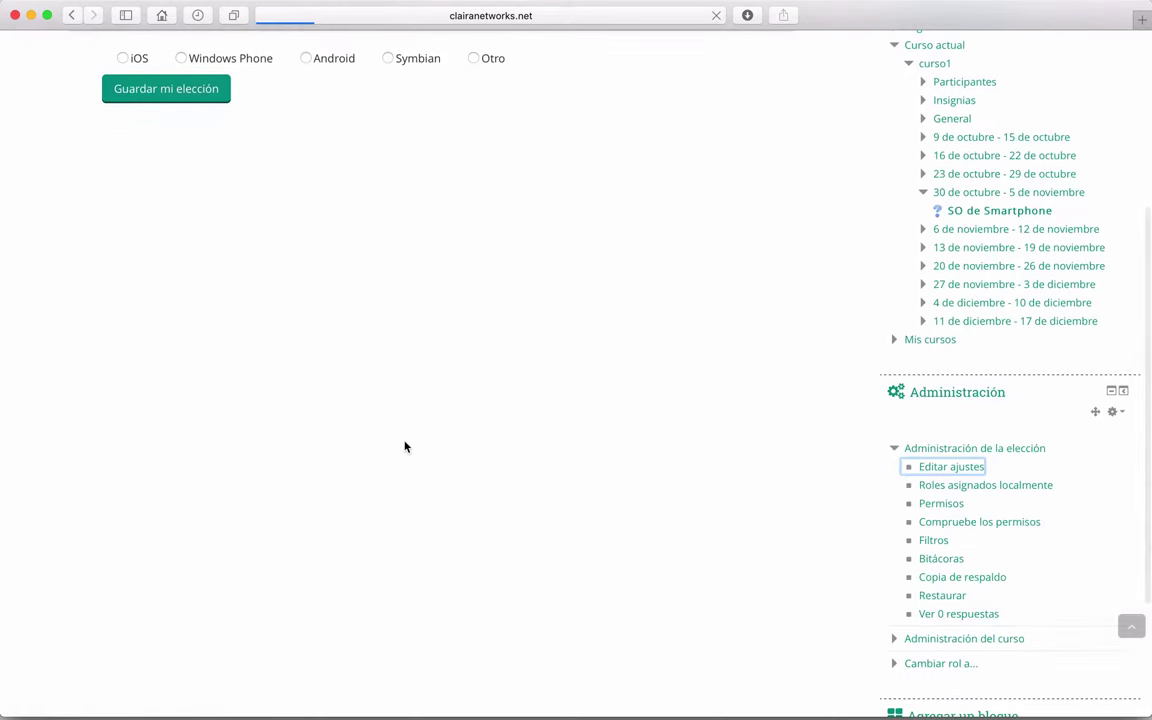
scroll(405, 447, down, 8)
scroll(405, 447, down, 5)
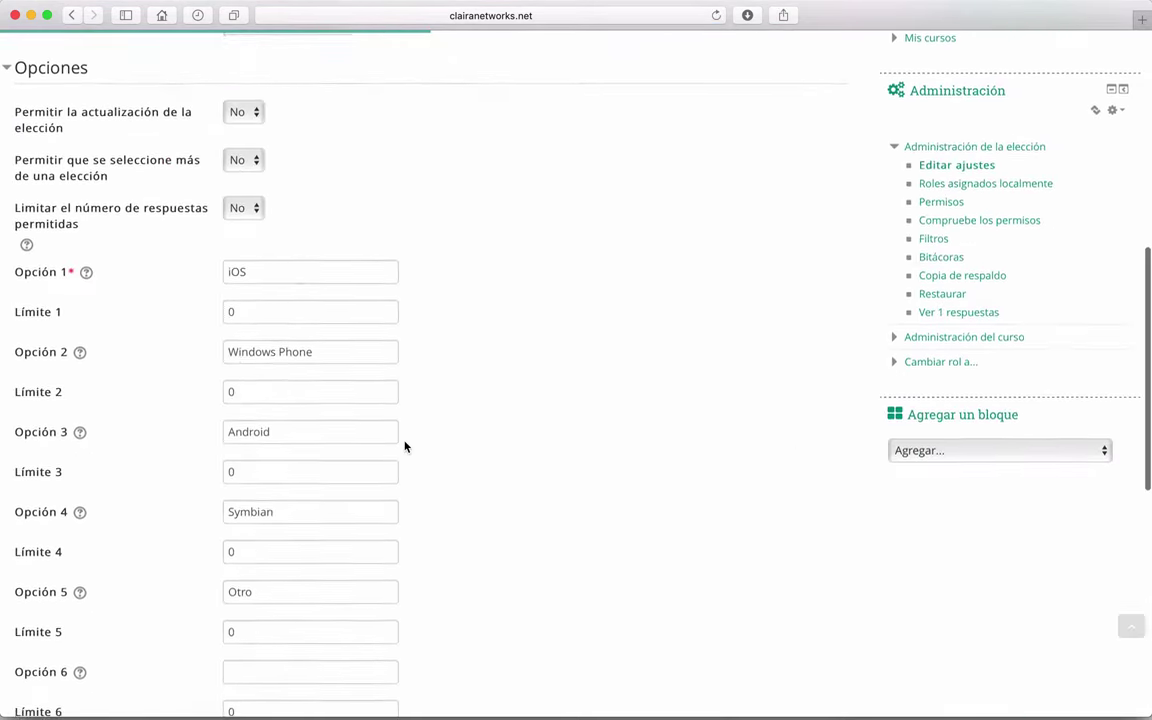
scroll(405, 447, up, 4)
scroll(405, 447, down, 10)
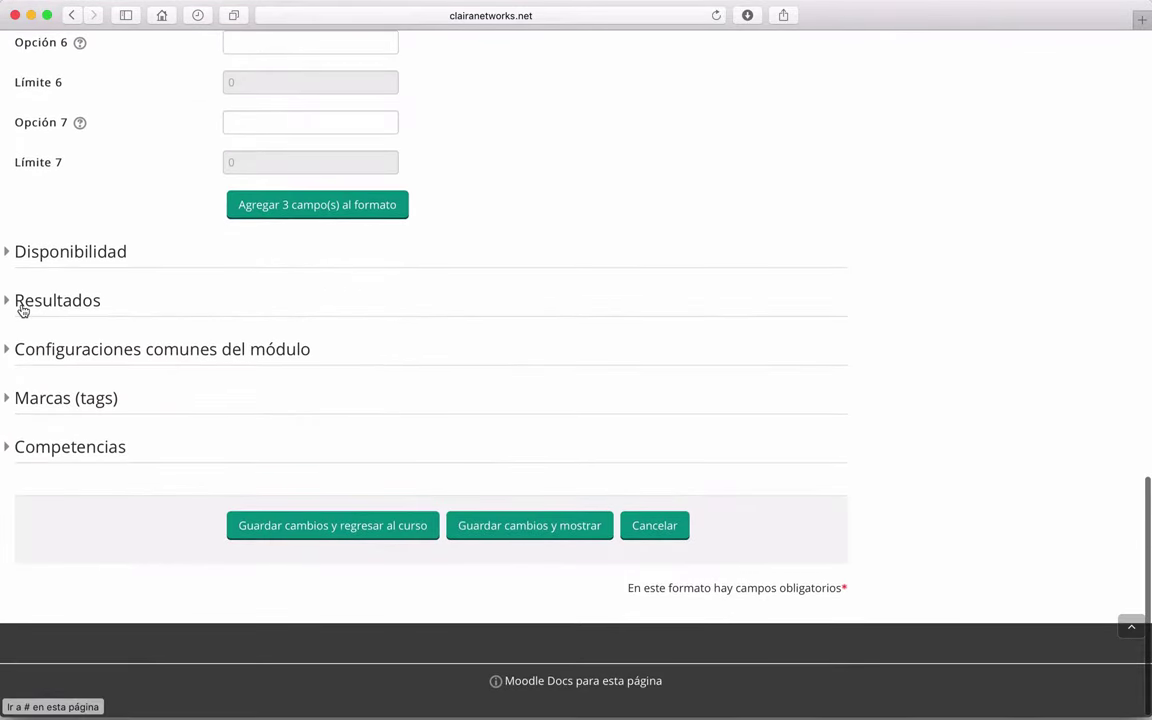
click(28, 299)
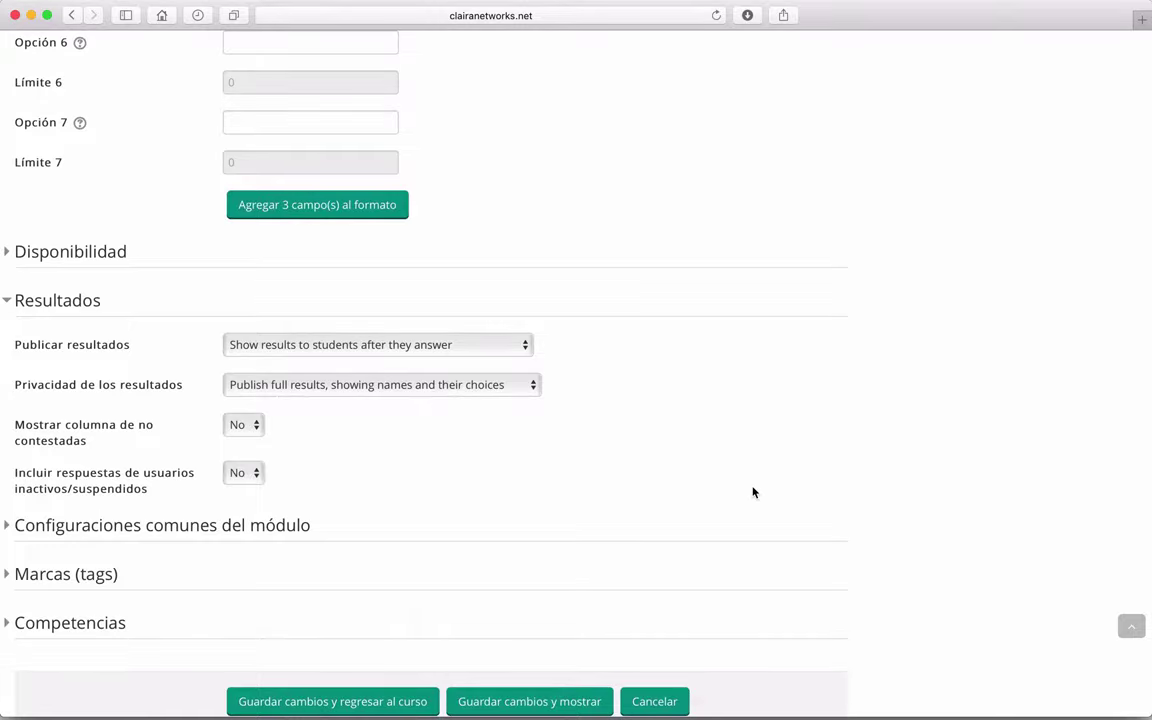
Step: Return to the student's Firefox window showing the SO de Smartphone results
key(ctrl+Up)
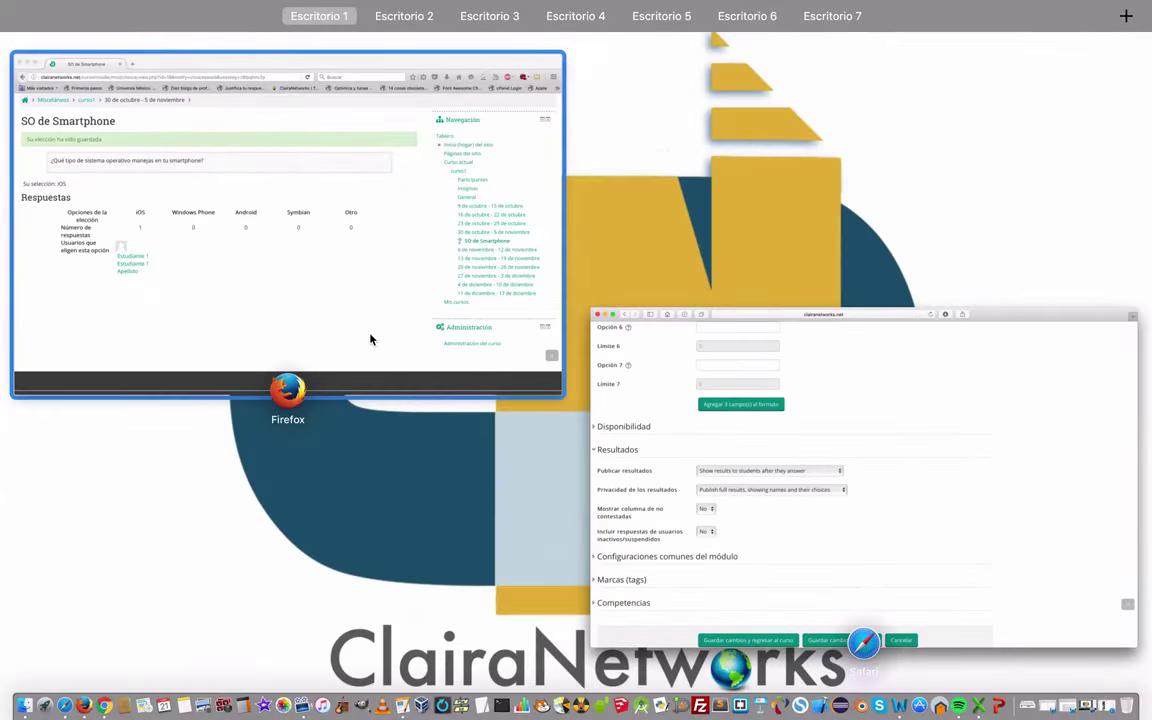
click(370, 340)
key(ctrl+Up)
key(ctrl+Up)
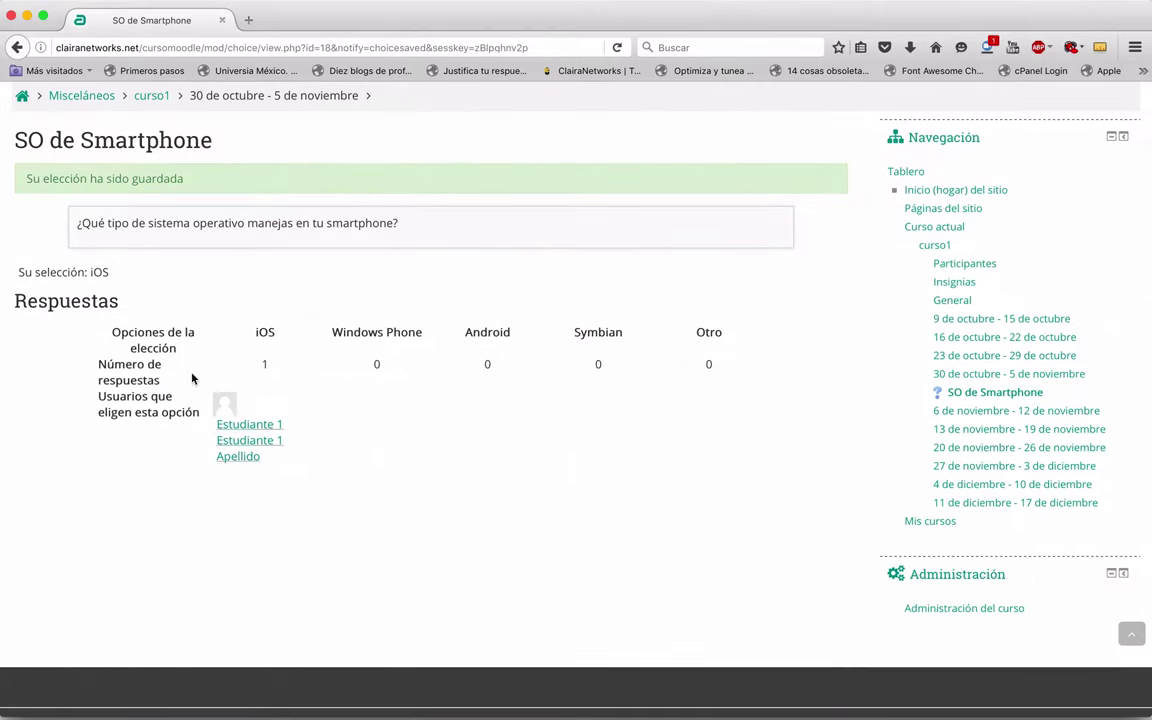
Step: Save the SO de Smartphone settings in Safari and open the report of its single response
key(ctrl+Up)
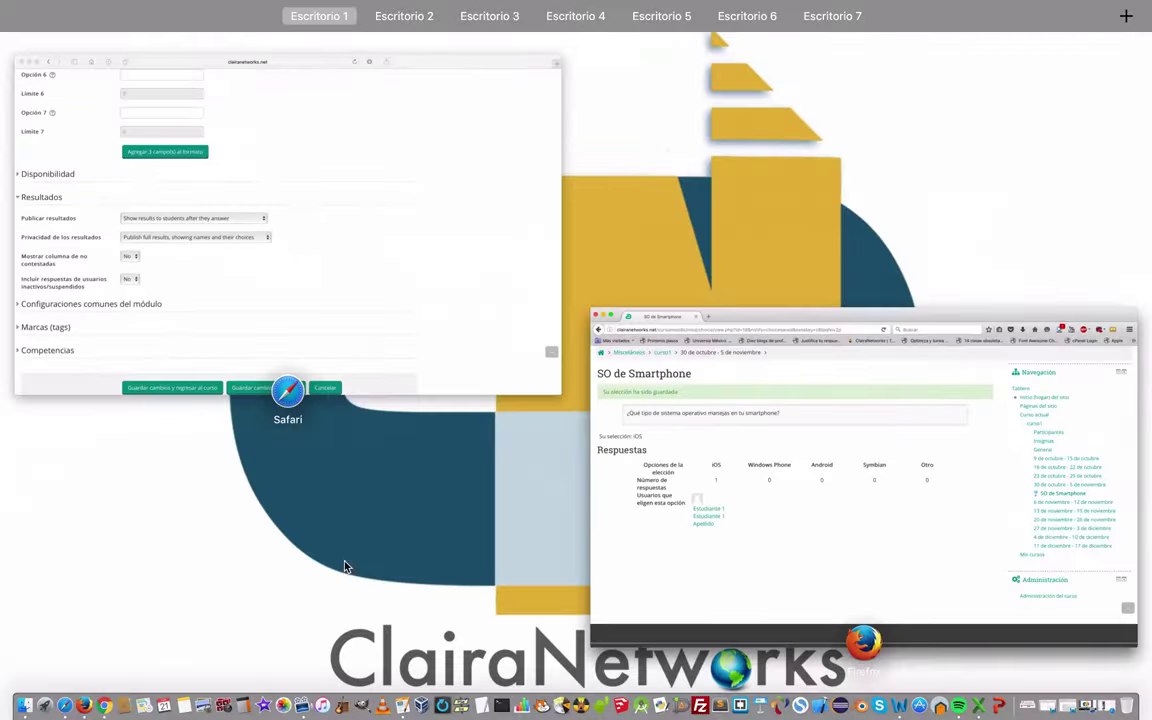
click(411, 327)
scroll(638, 415, up, 15)
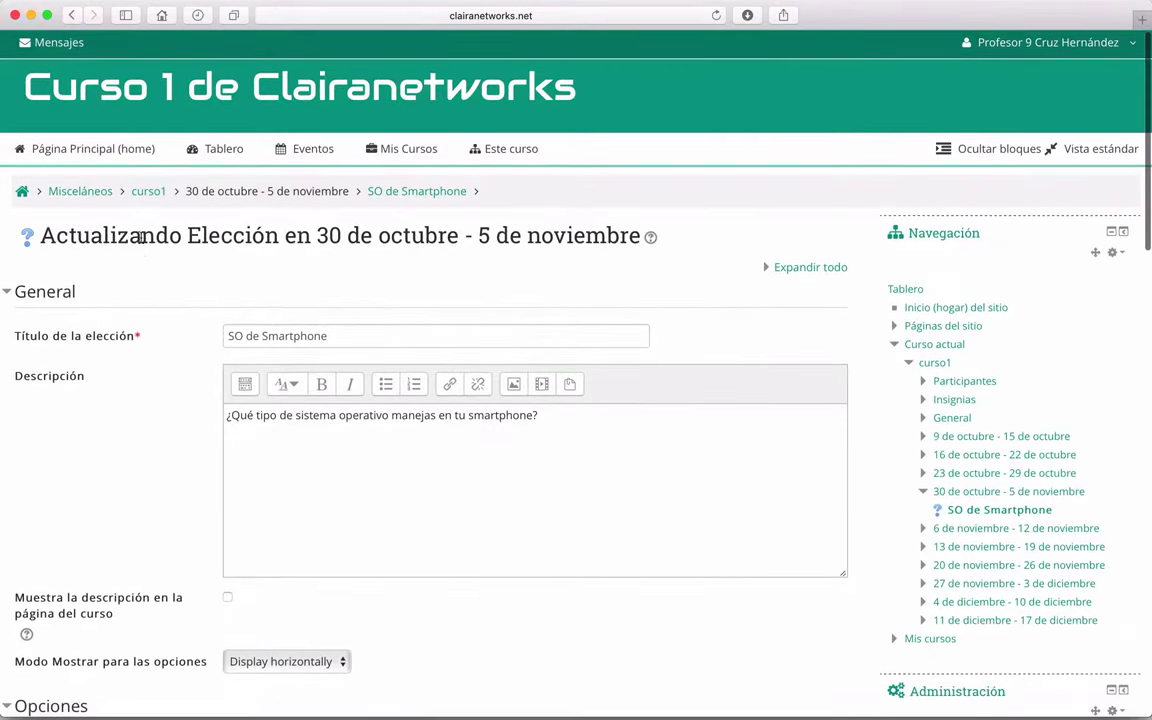
scroll(856, 372, down, 20)
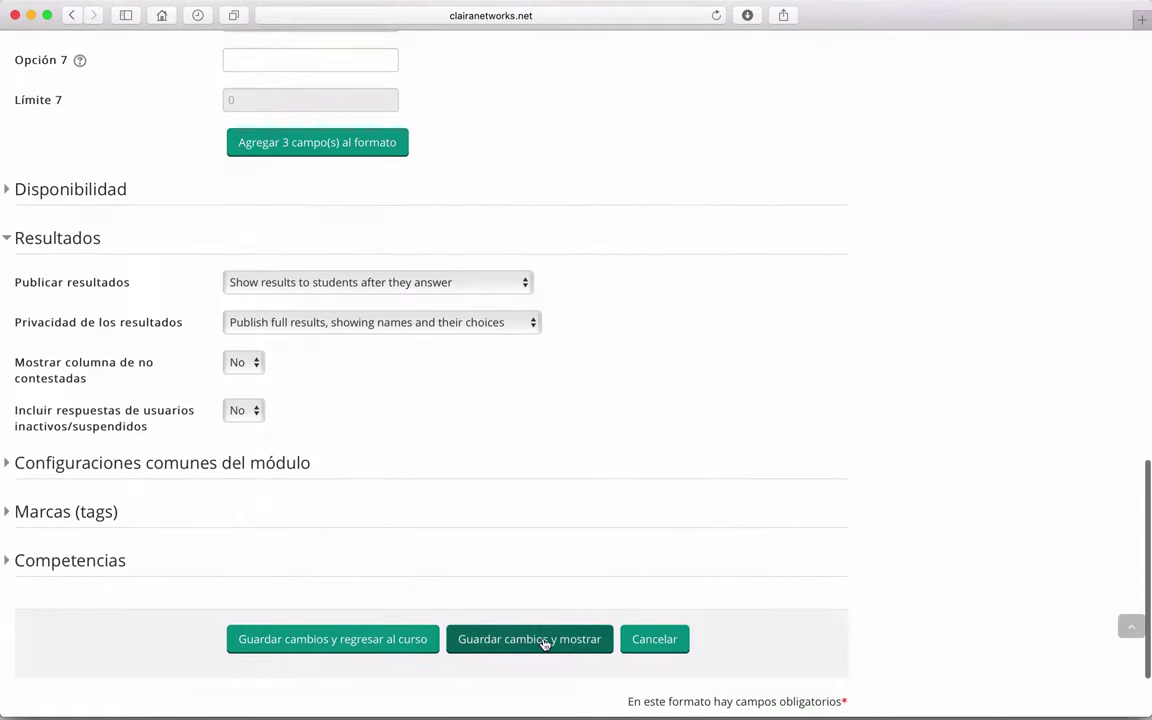
click(545, 641)
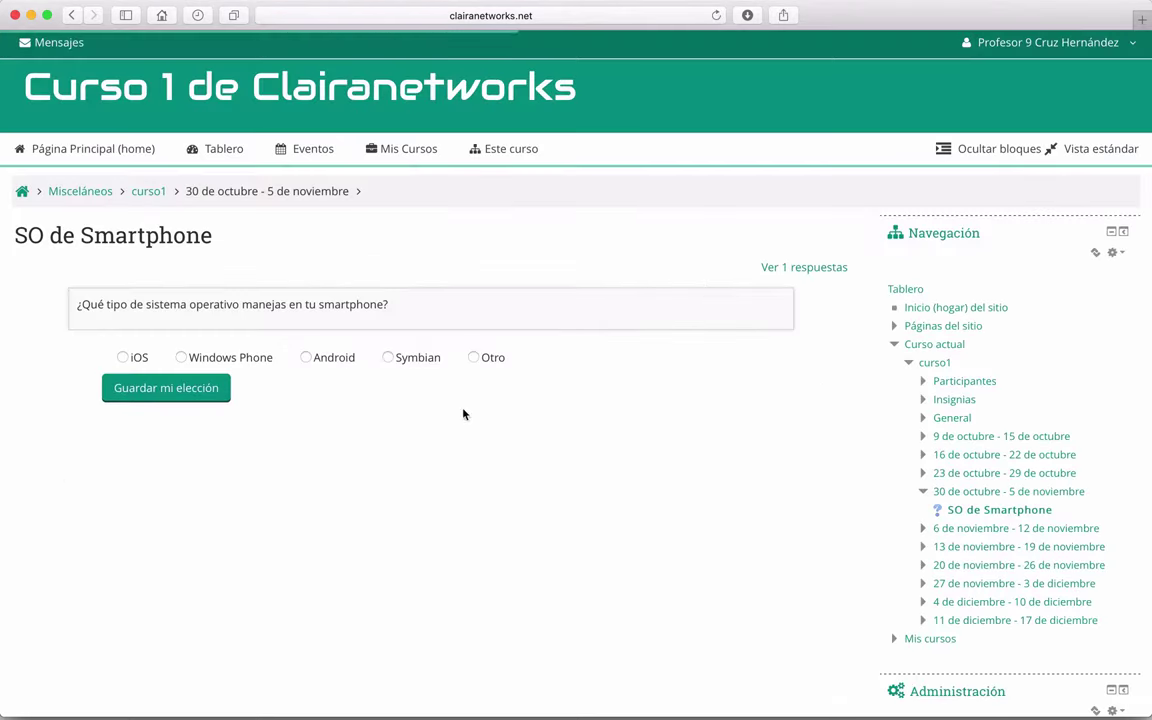
click(805, 270)
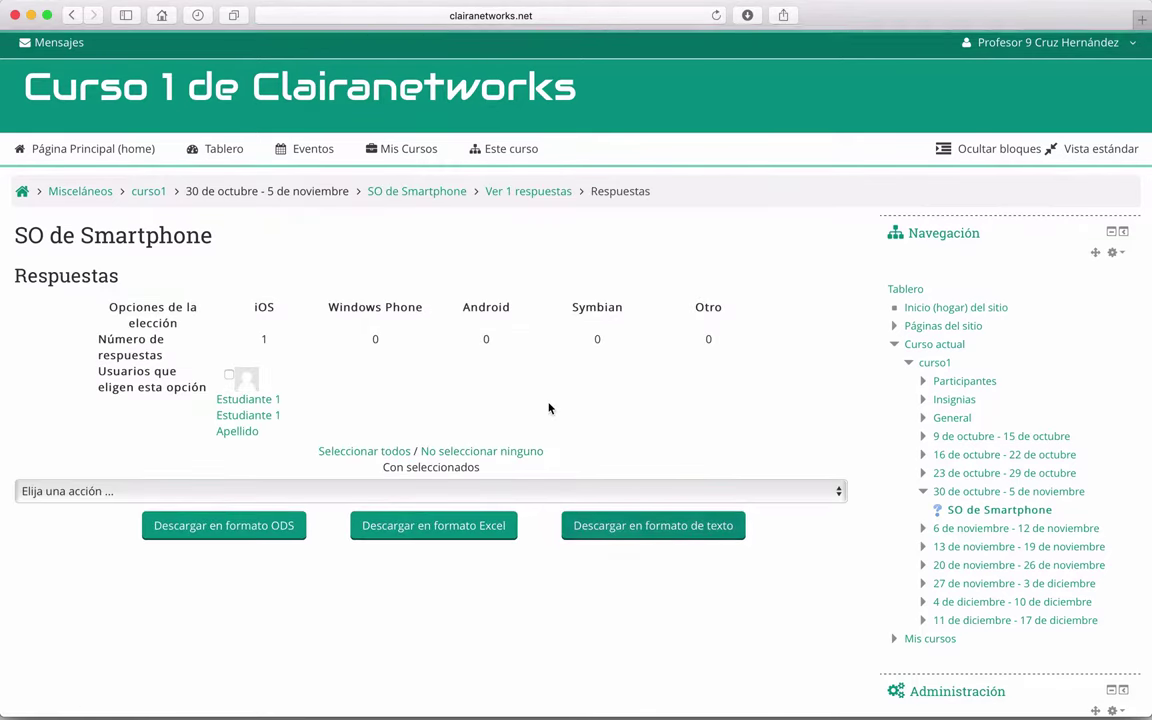
Step: Tick the student's iOS response and dismiss the action list without choosing Borrar
scroll(548, 406, down, 2)
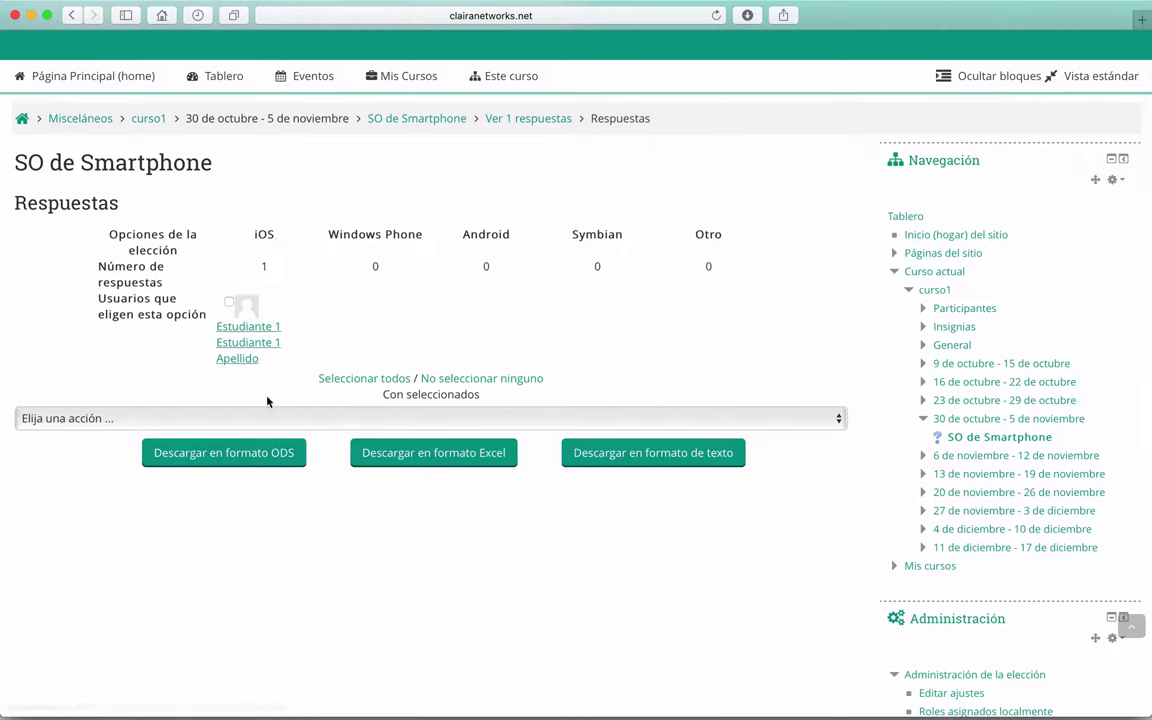
click(228, 302)
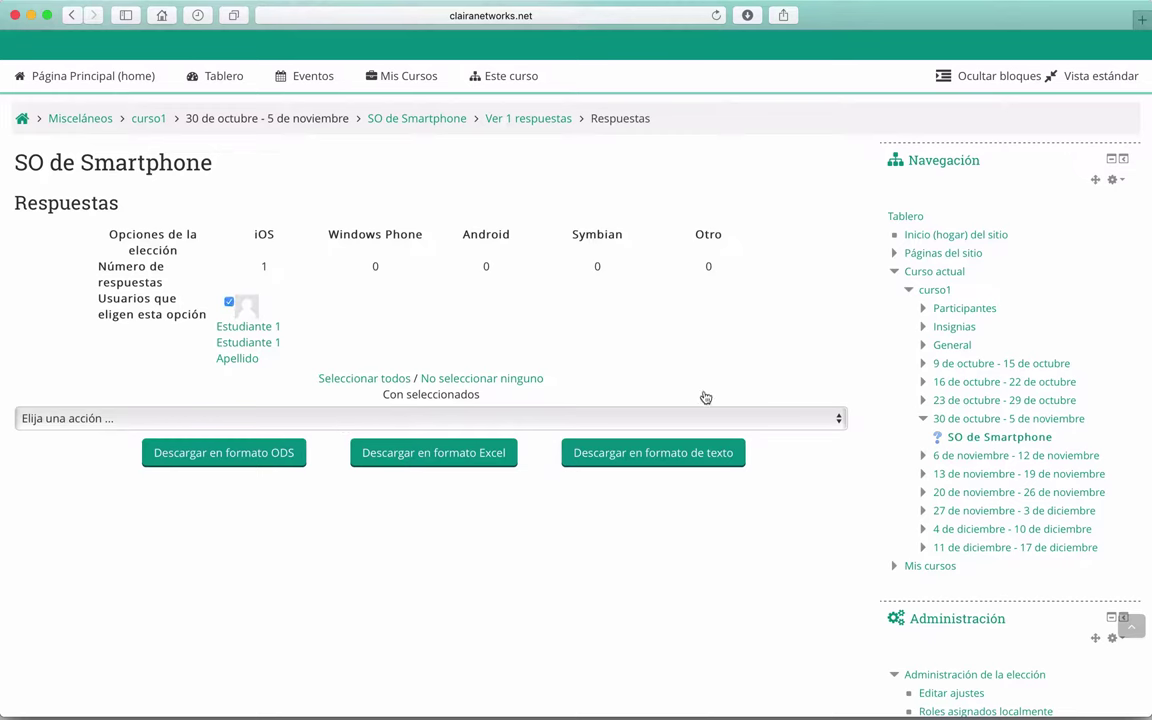
click(531, 427)
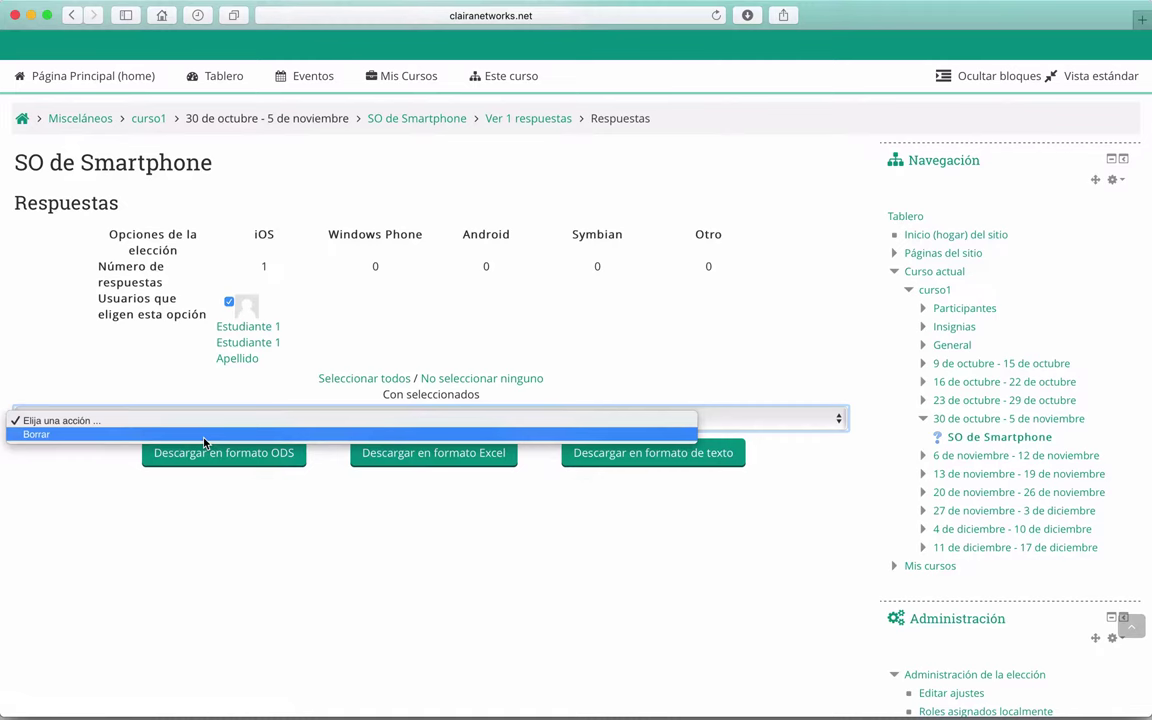
click(301, 549)
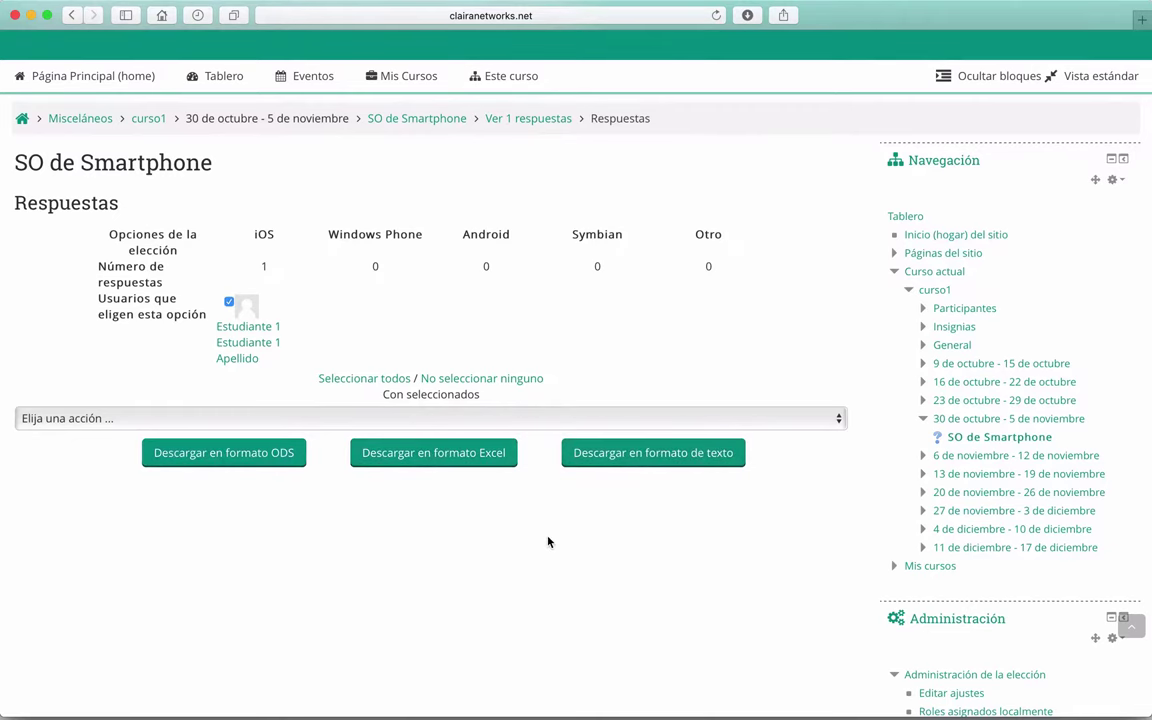
scroll(548, 542, up, 2)
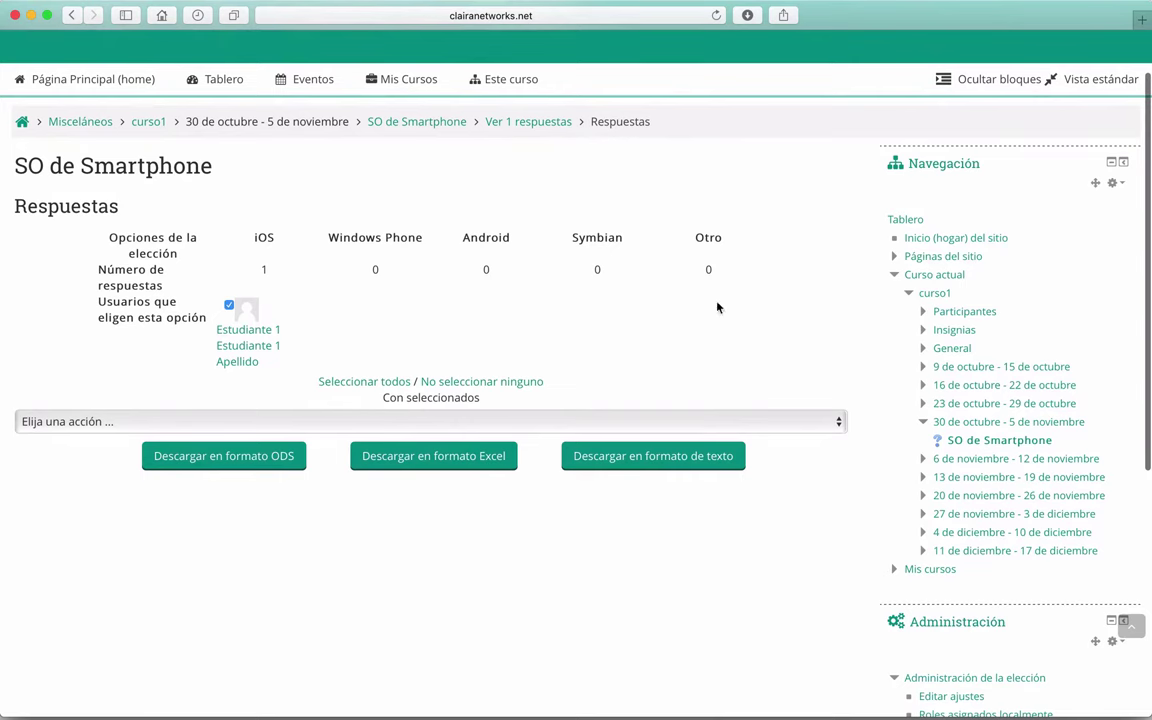
Step: Answer SO de Smartphone with Android and save the choice
click(428, 121)
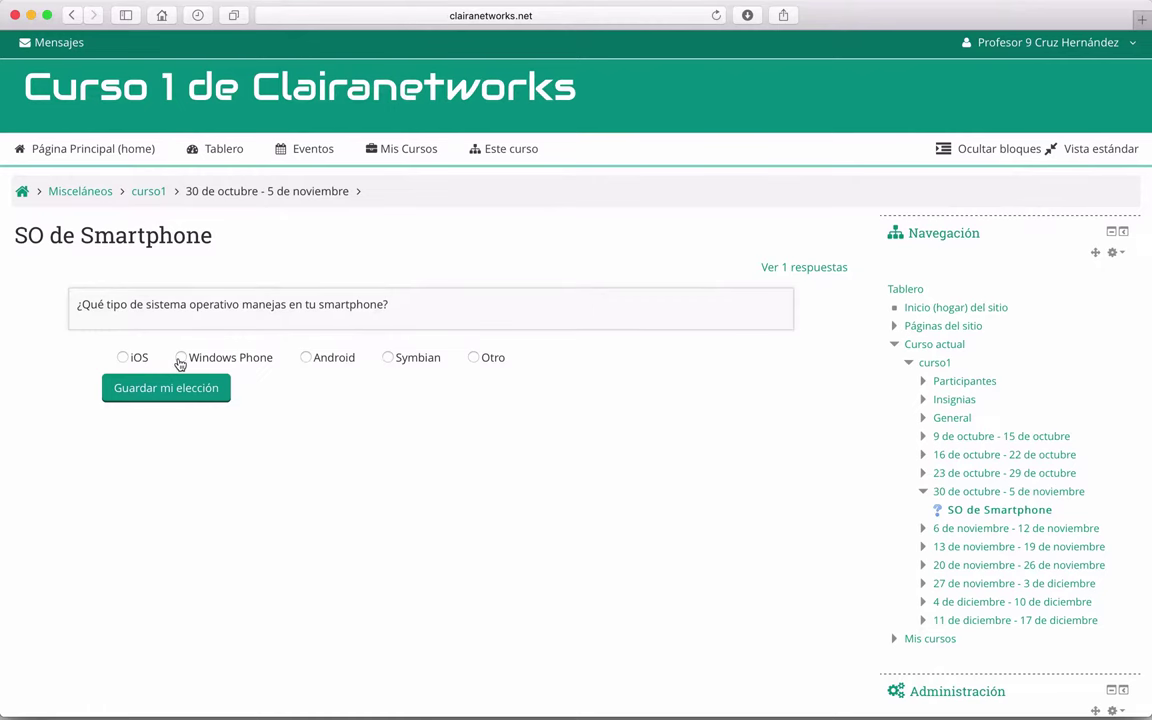
click(310, 358)
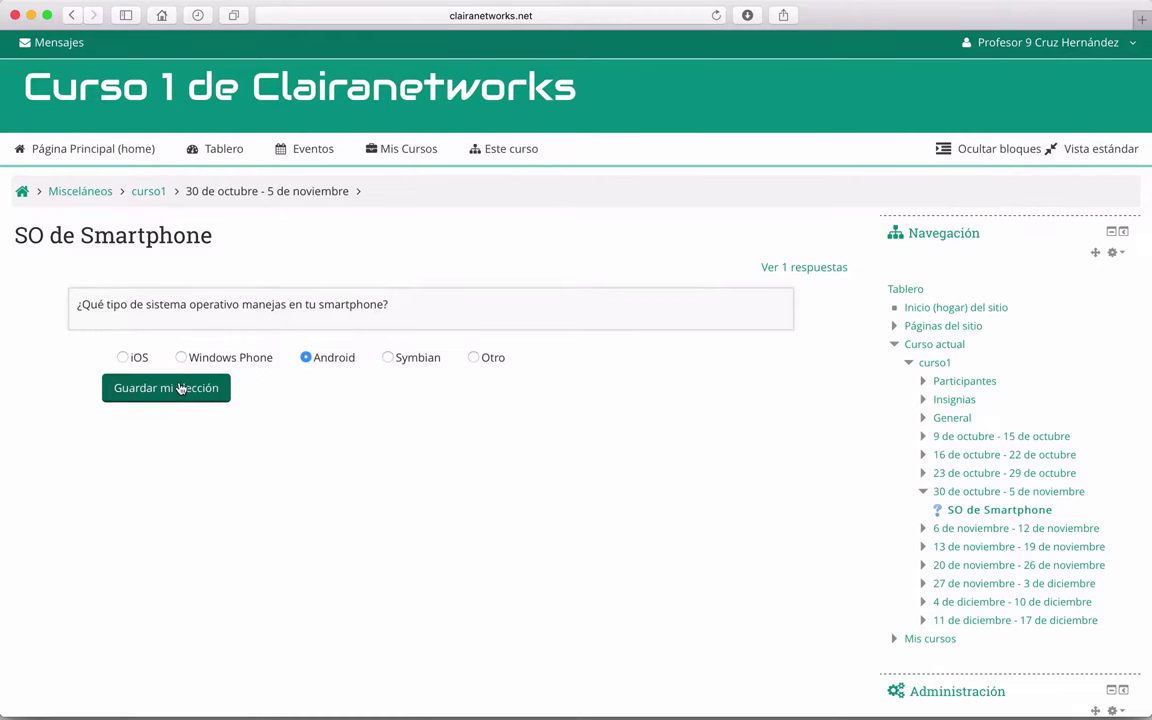
click(215, 390)
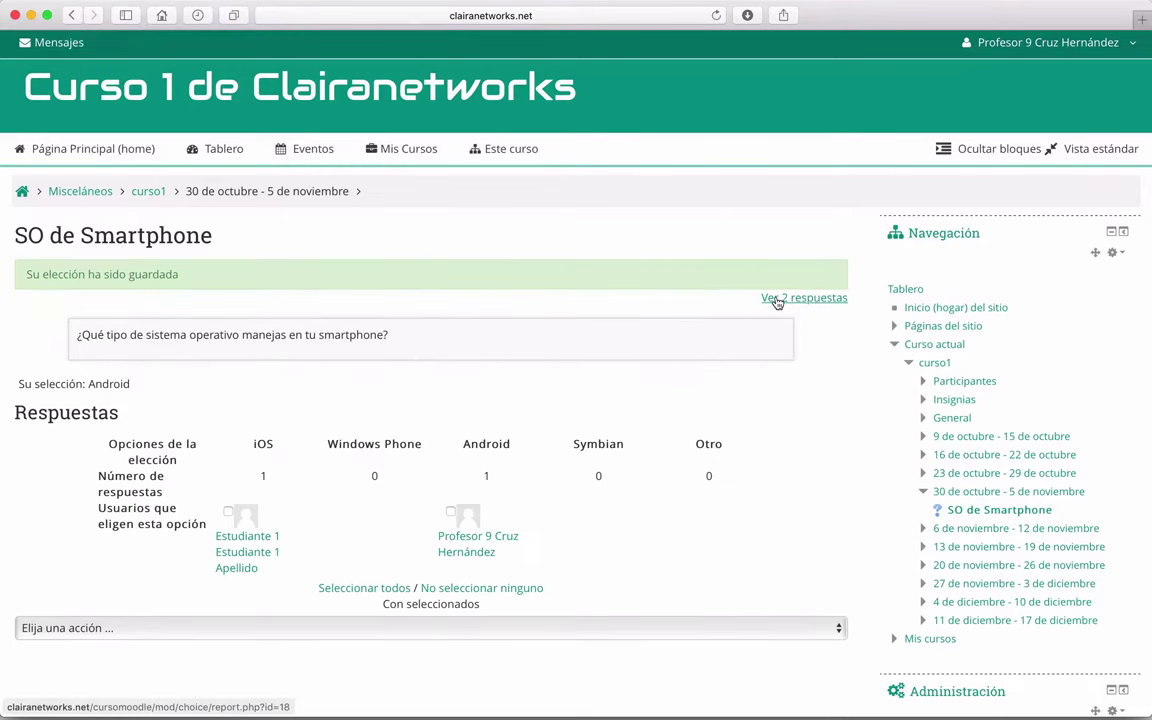
scroll(625, 316, down, 3)
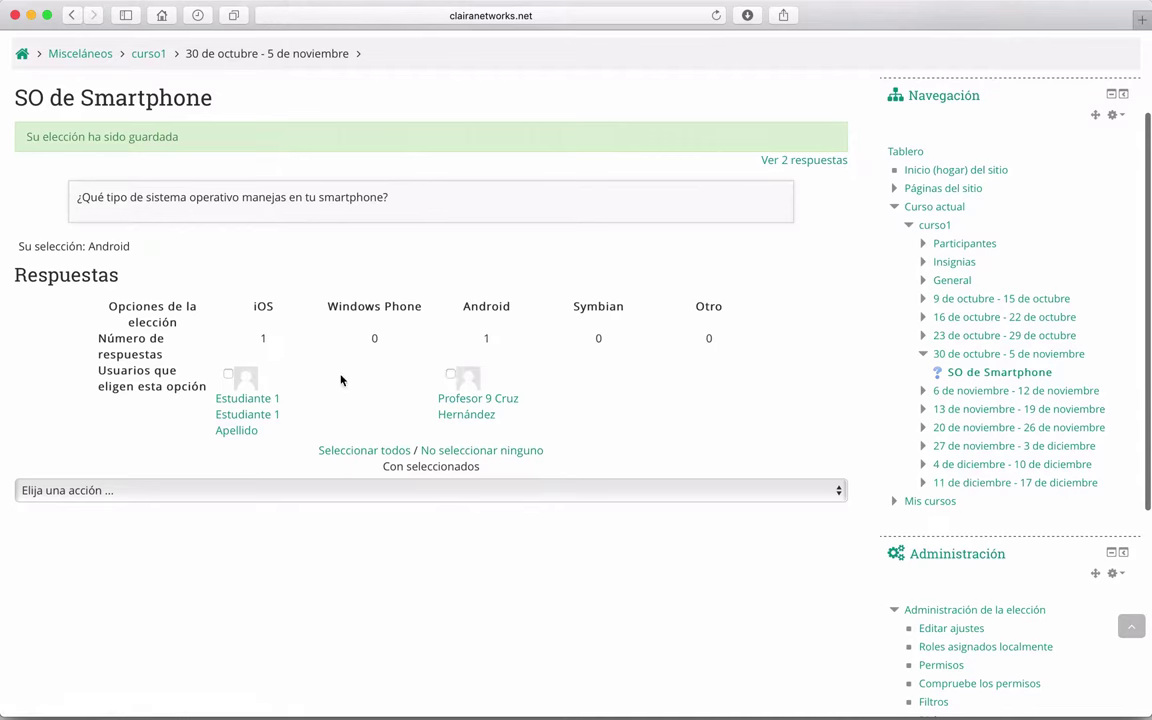
click(450, 374)
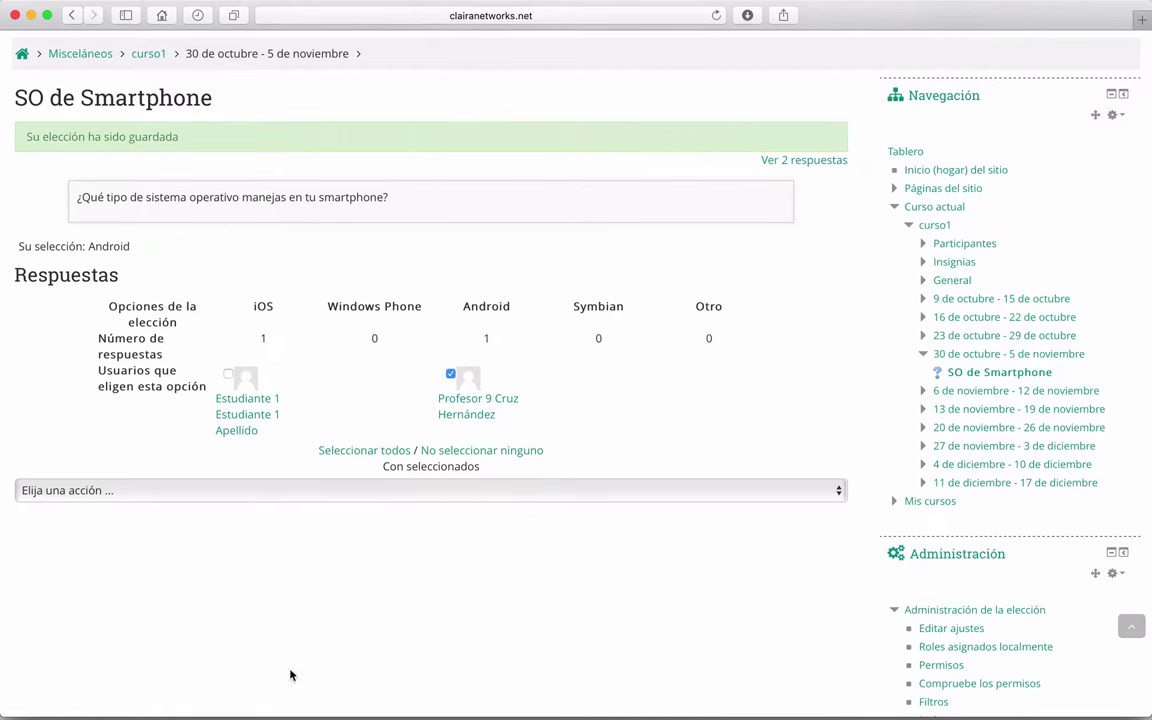
Step: Download the 2-response report as an Excel file and open it from Downloads
scroll(391, 573, down, 1)
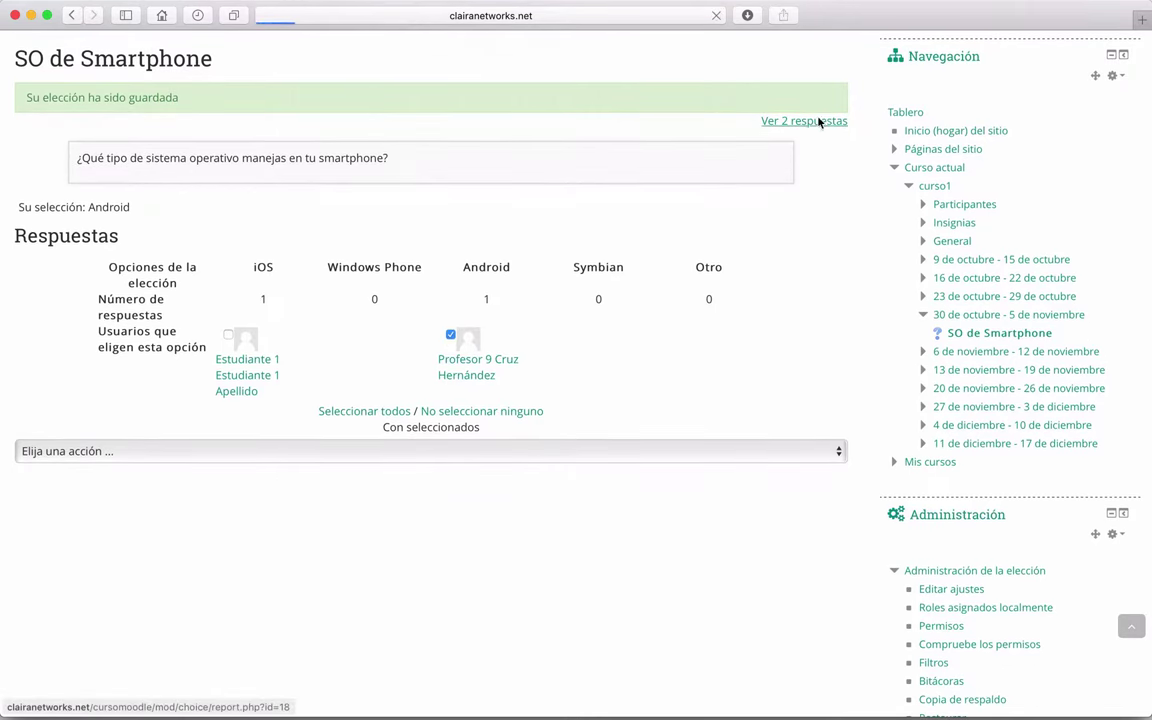
click(818, 120)
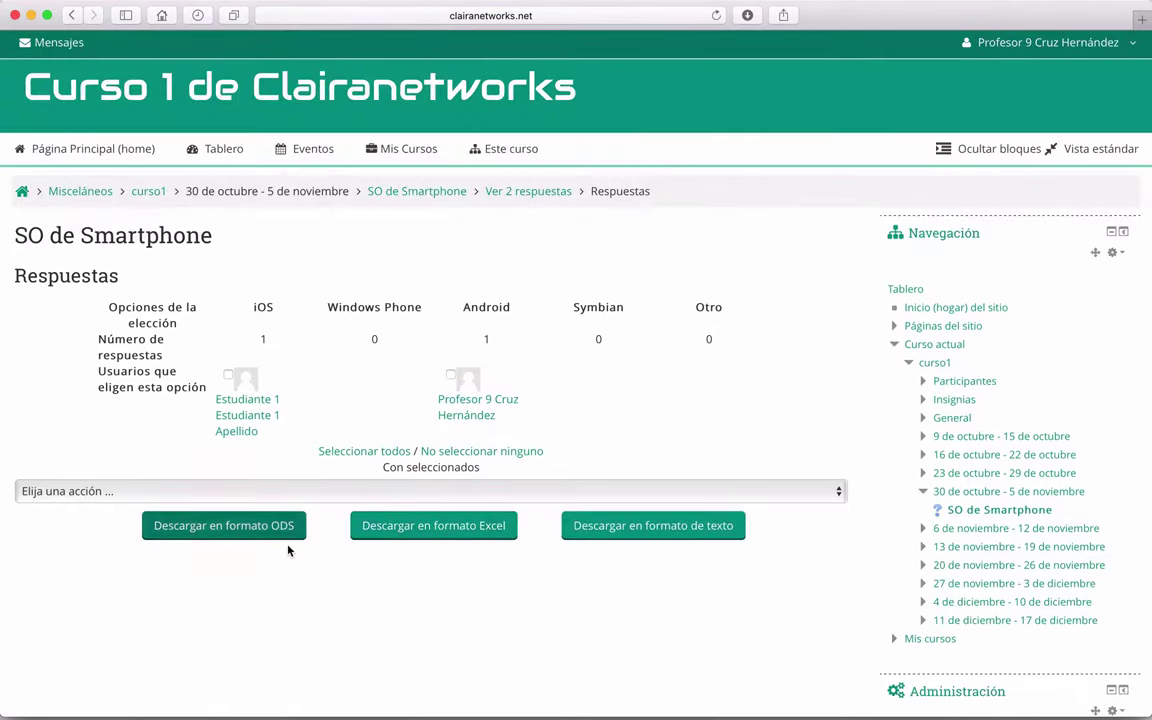
scroll(288, 548, down, 2)
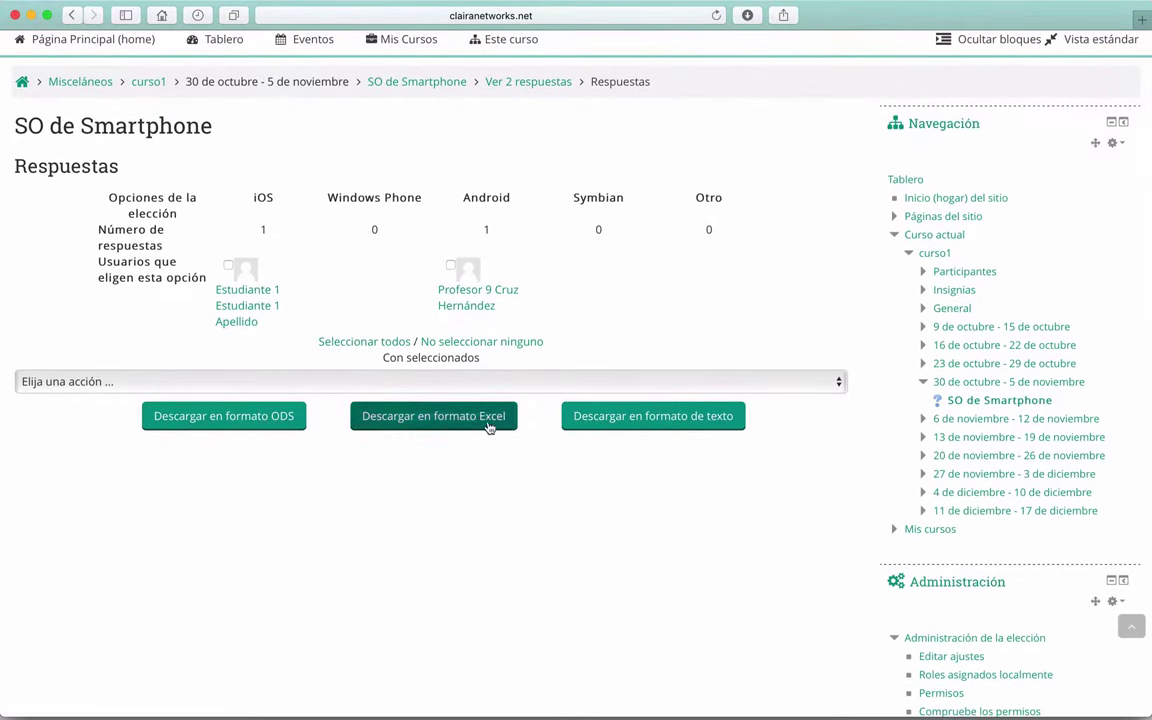
click(447, 420)
click(748, 16)
double_click(707, 92)
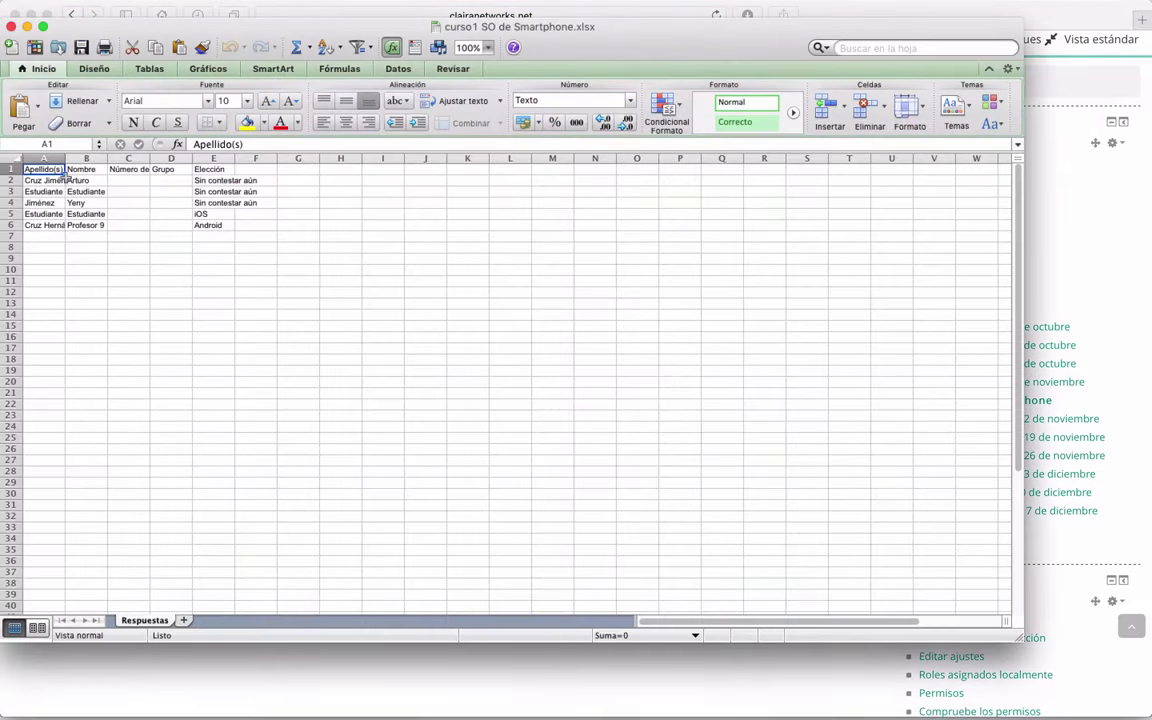
Step: Autofit the surname and name columns A and B, then look over columns A through E
double_click(63, 158)
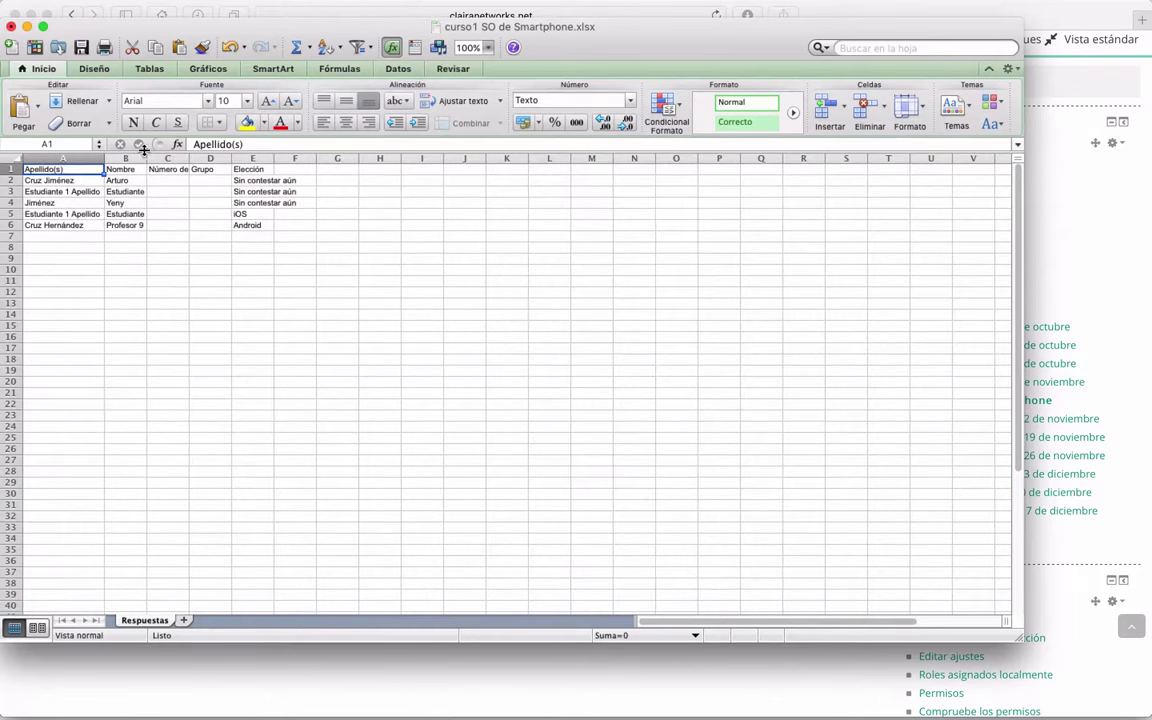
double_click(145, 158)
click(72, 158)
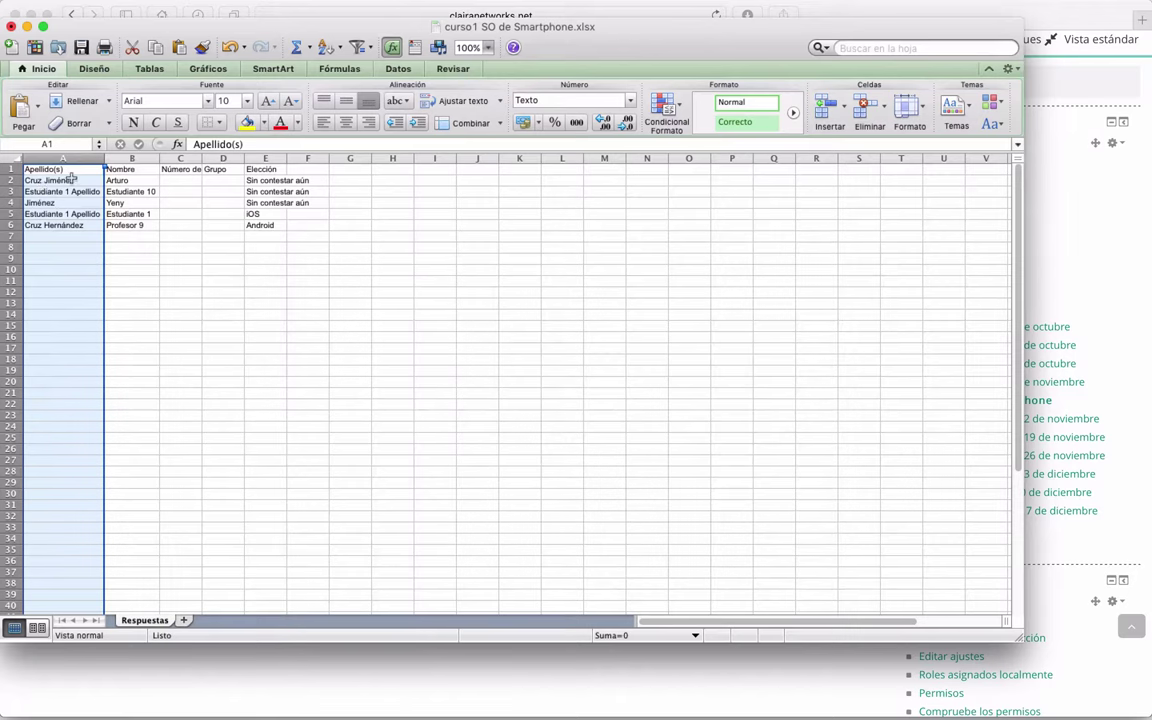
click(131, 158)
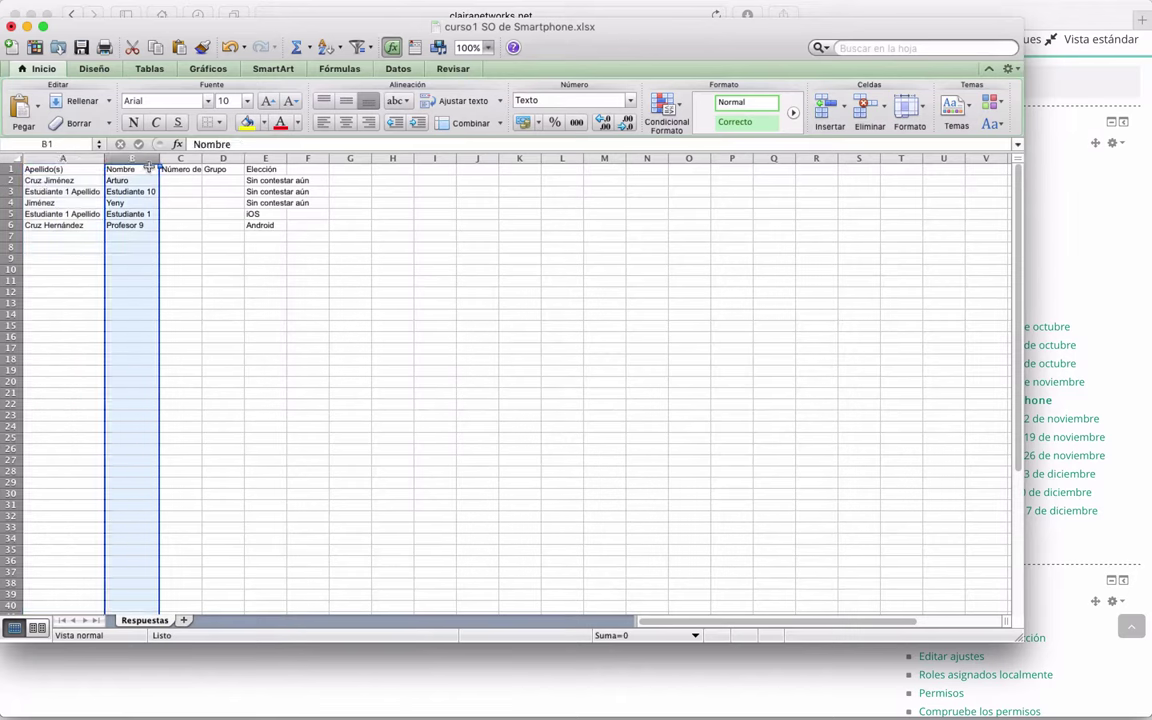
click(185, 158)
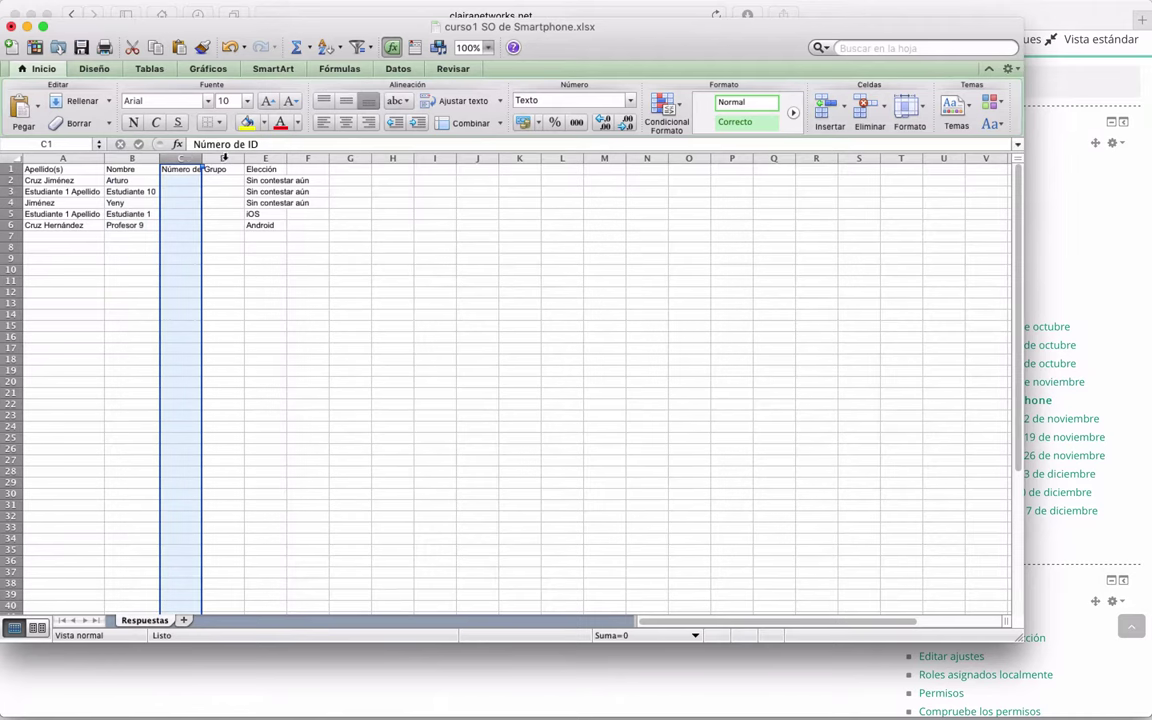
click(224, 158)
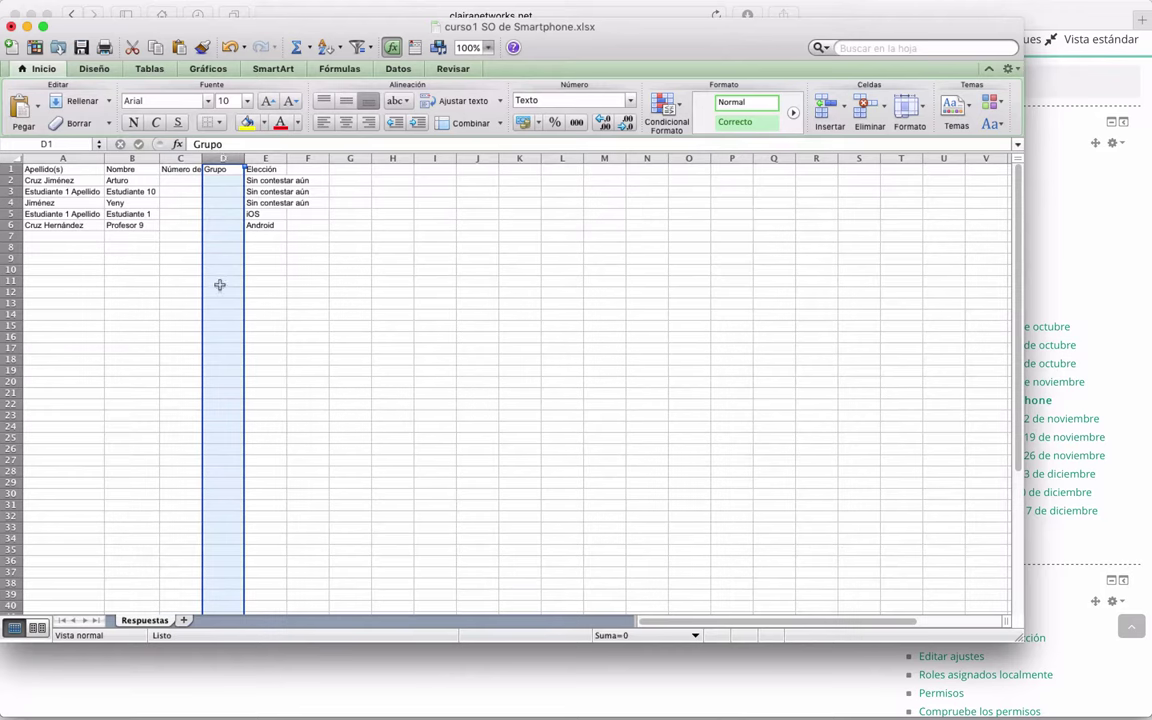
click(271, 158)
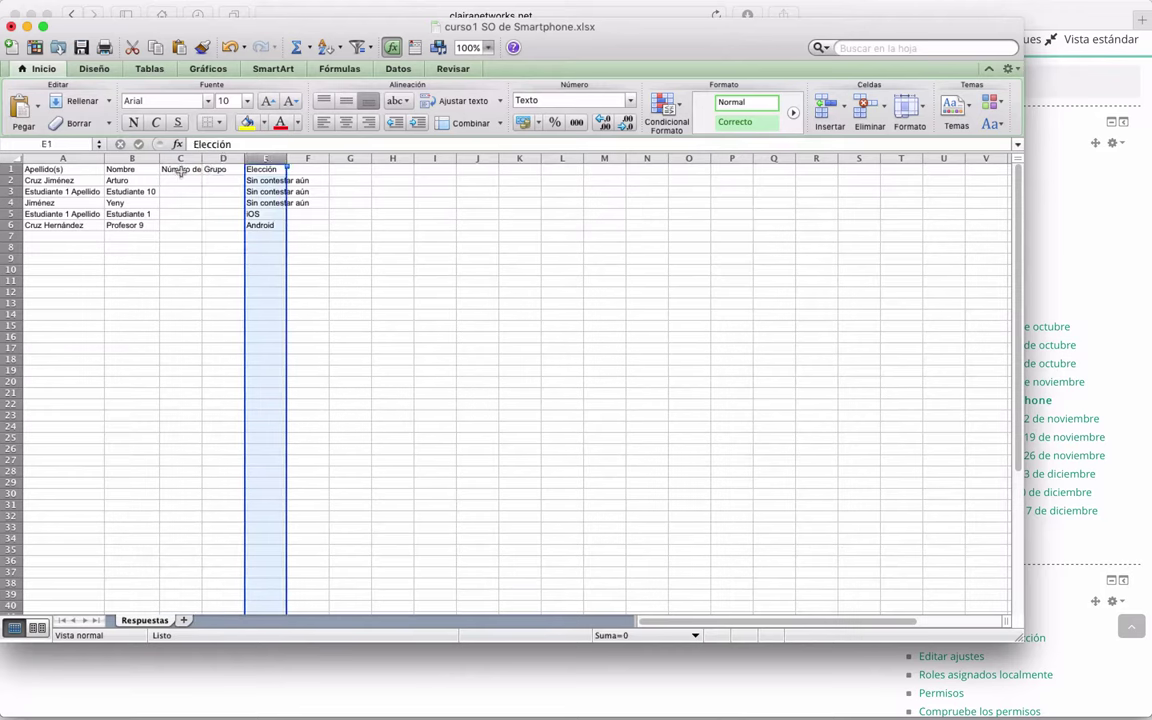
Step: Review cells A2, B3, B4 and the Elección entries, then close the workbook without saving
click(57, 181)
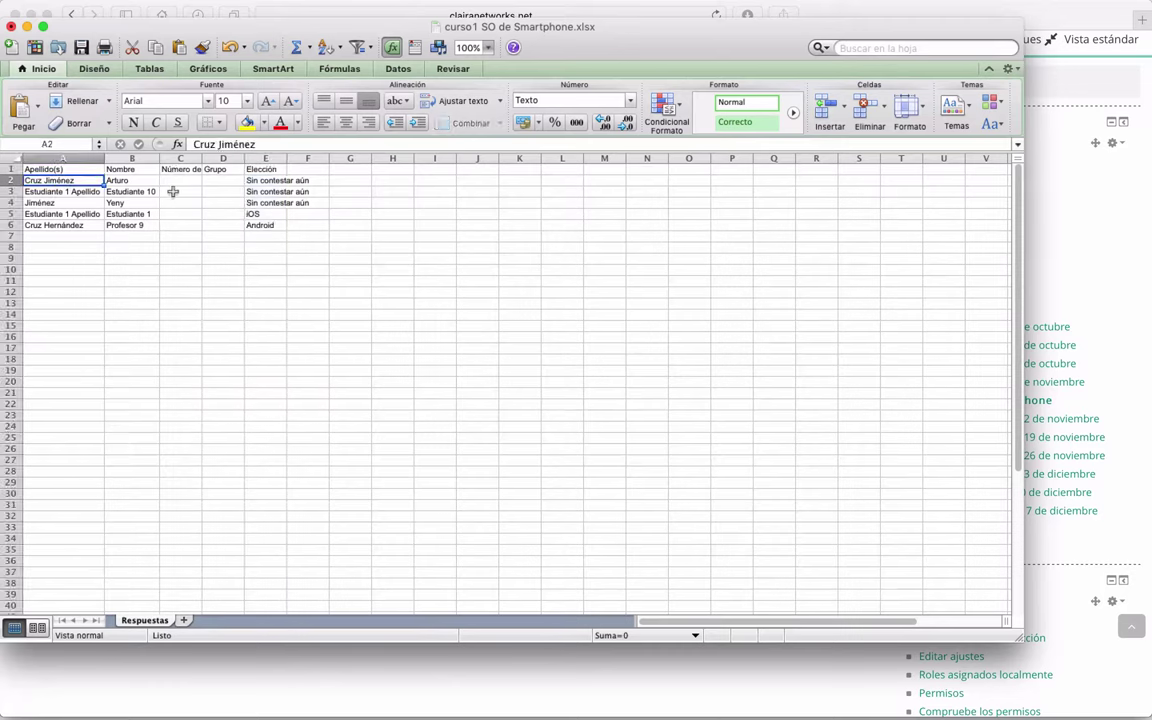
click(117, 190)
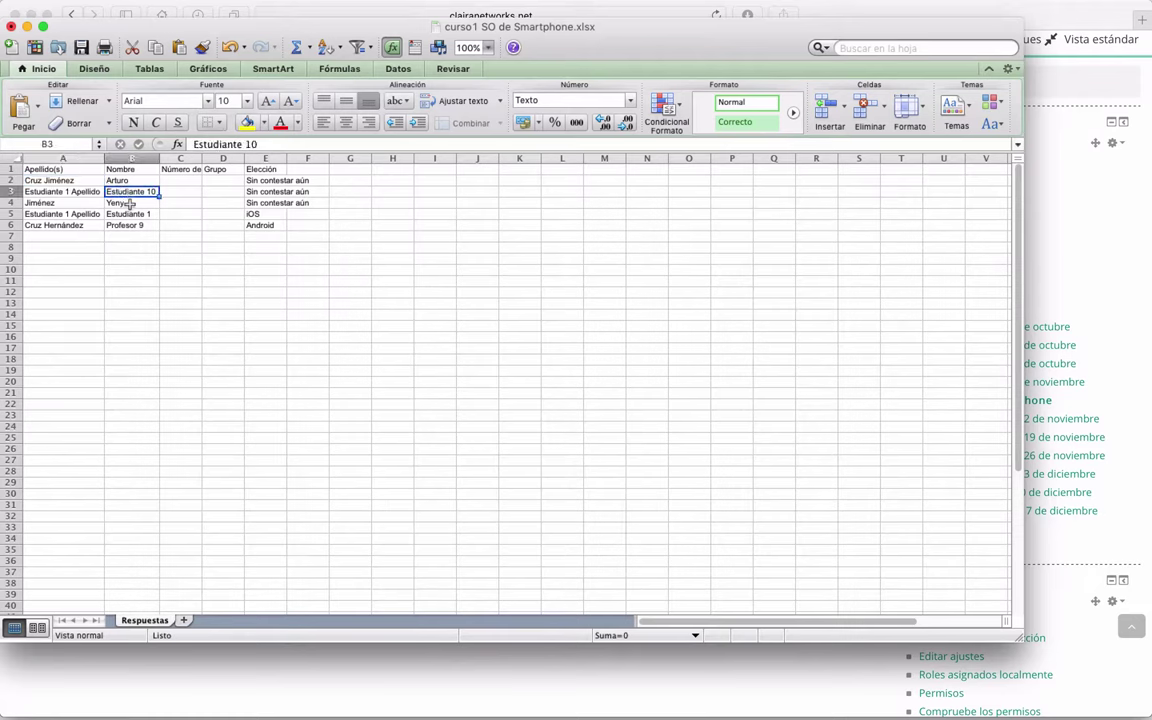
click(130, 204)
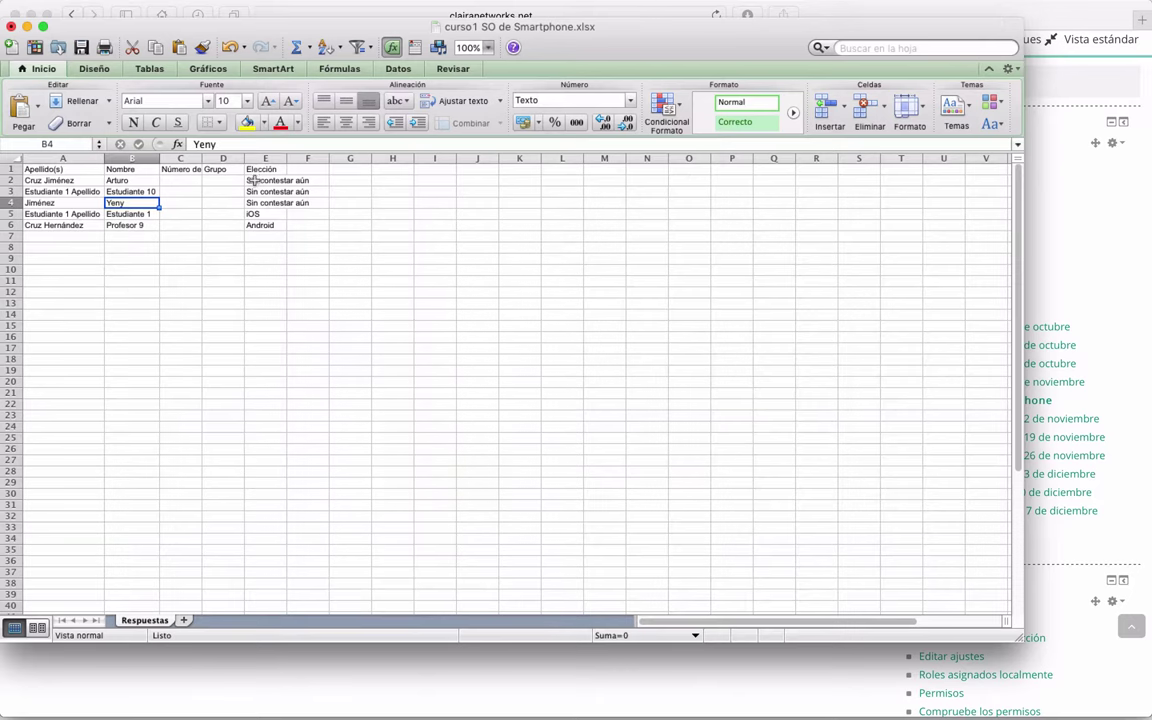
click(262, 181)
key(Down)
key(Down)
key(Down)
key(Up)
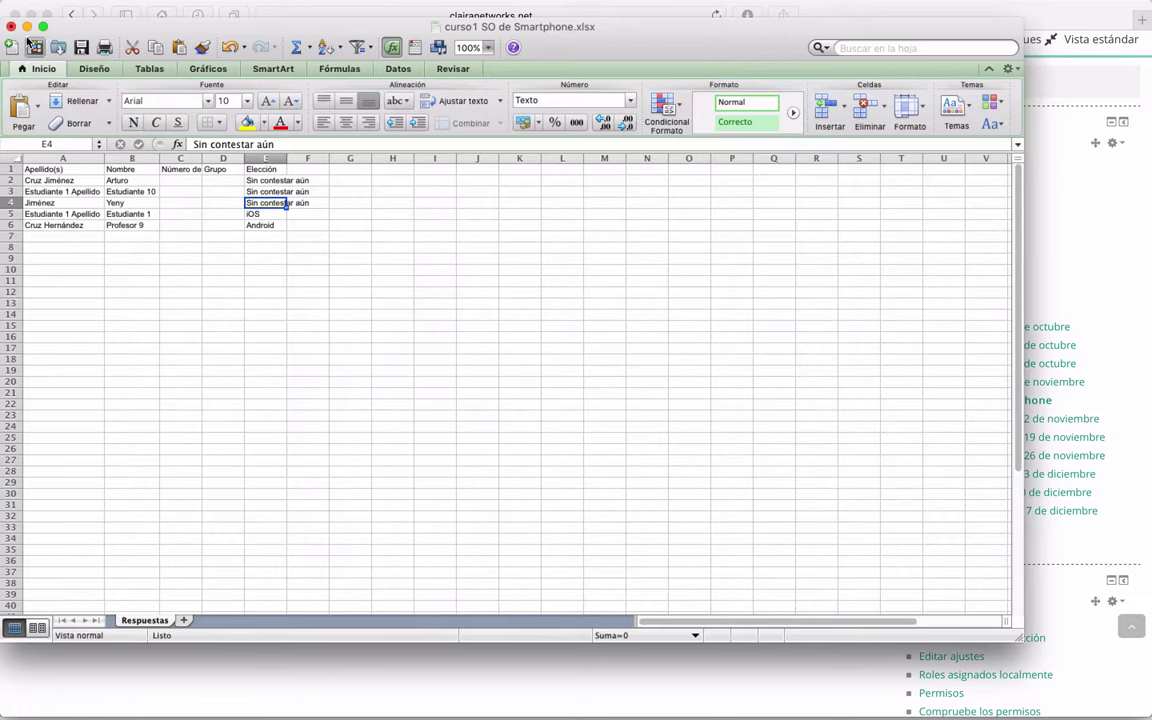
click(11, 26)
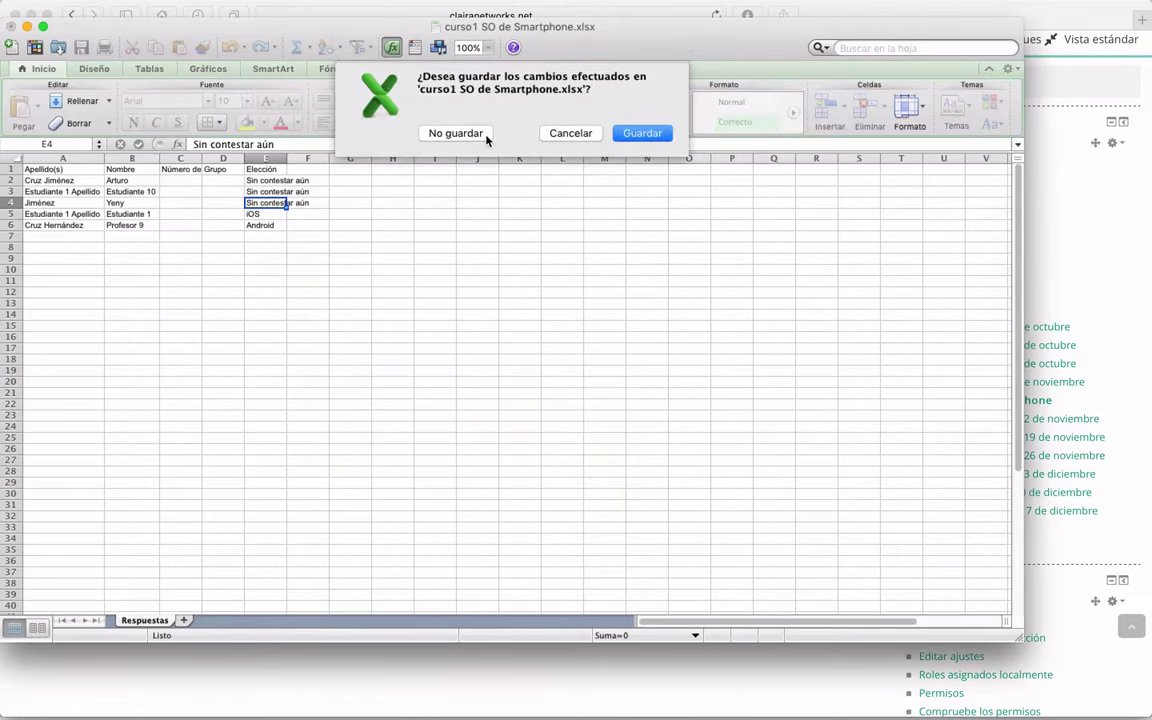
click(456, 133)
Step: From the curso1 course page, add an Elección activity to the 30 de octubre - 5 de noviembre week
scroll(535, 548, up, 3)
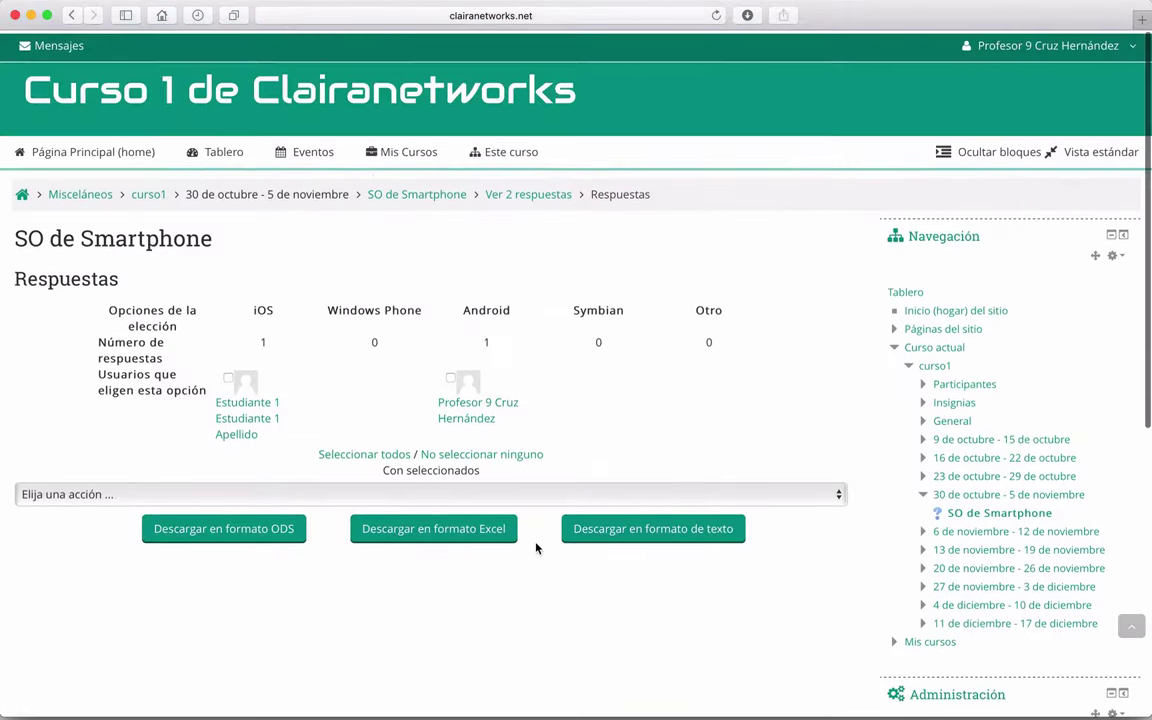
click(148, 192)
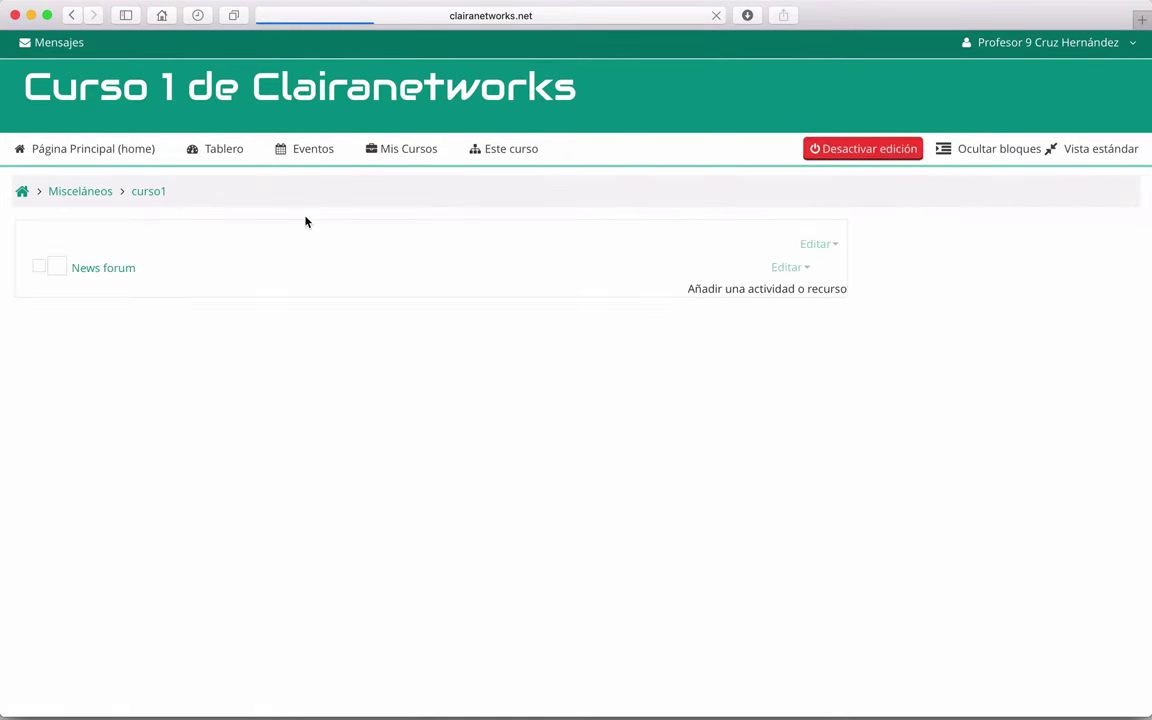
scroll(671, 393, down, 8)
scroll(359, 393, down, 4)
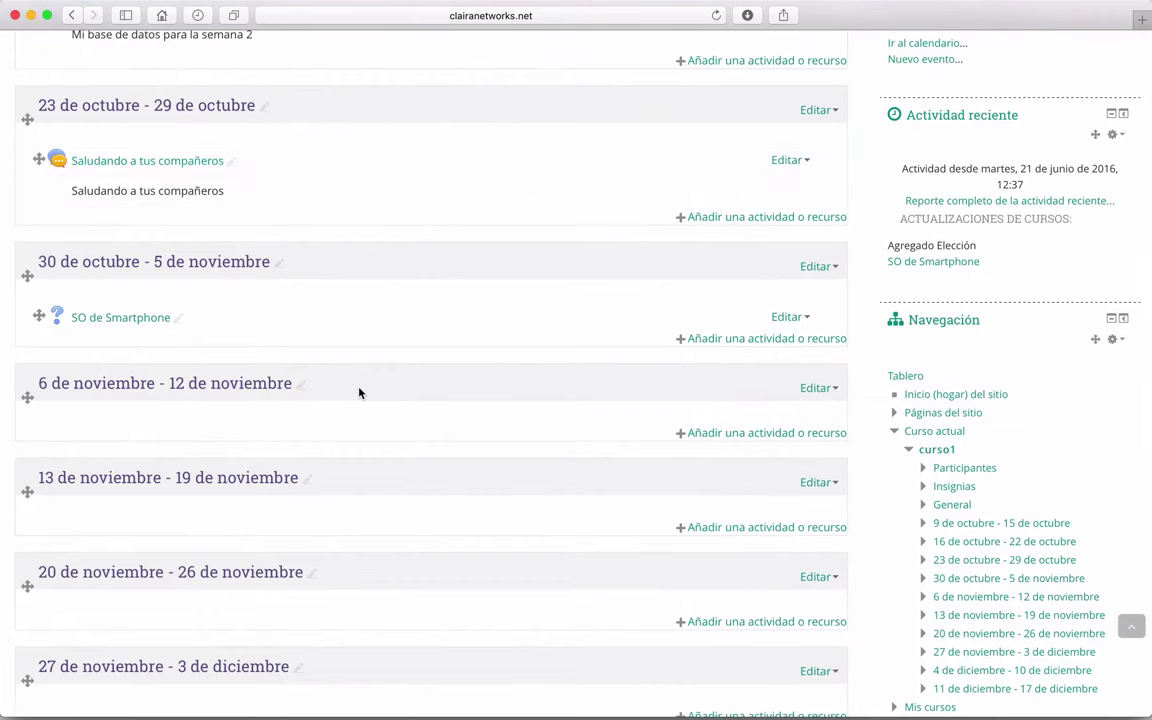
scroll(358, 391, down, 2)
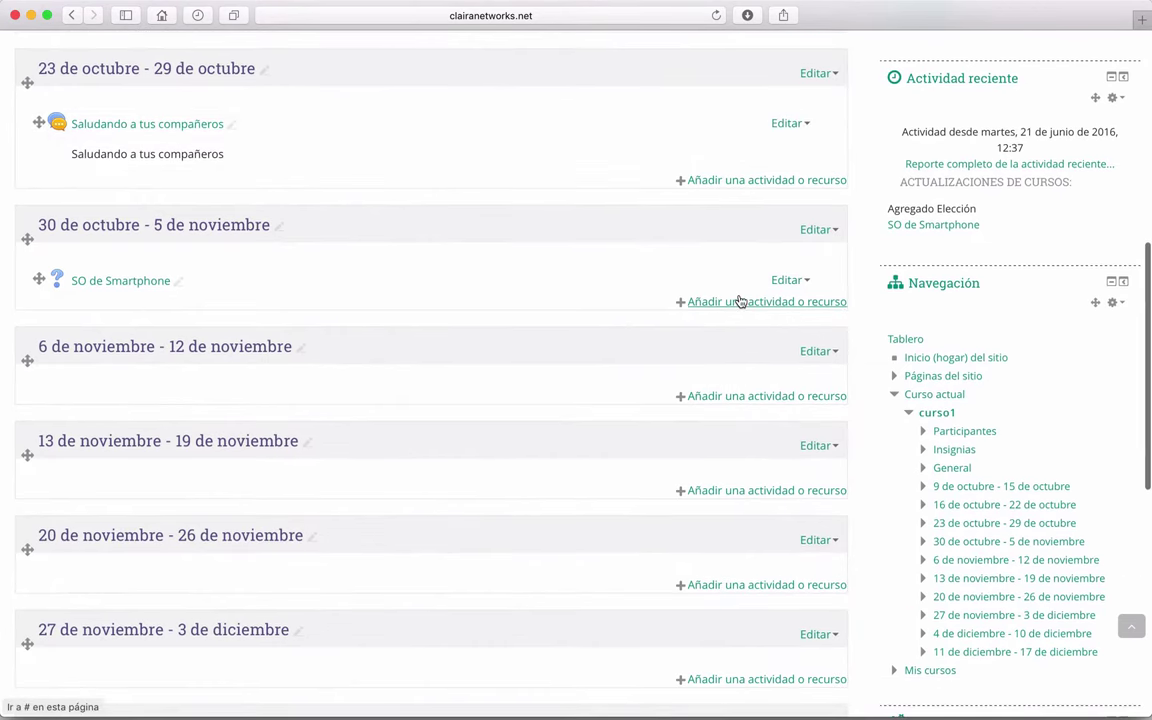
click(740, 301)
click(448, 193)
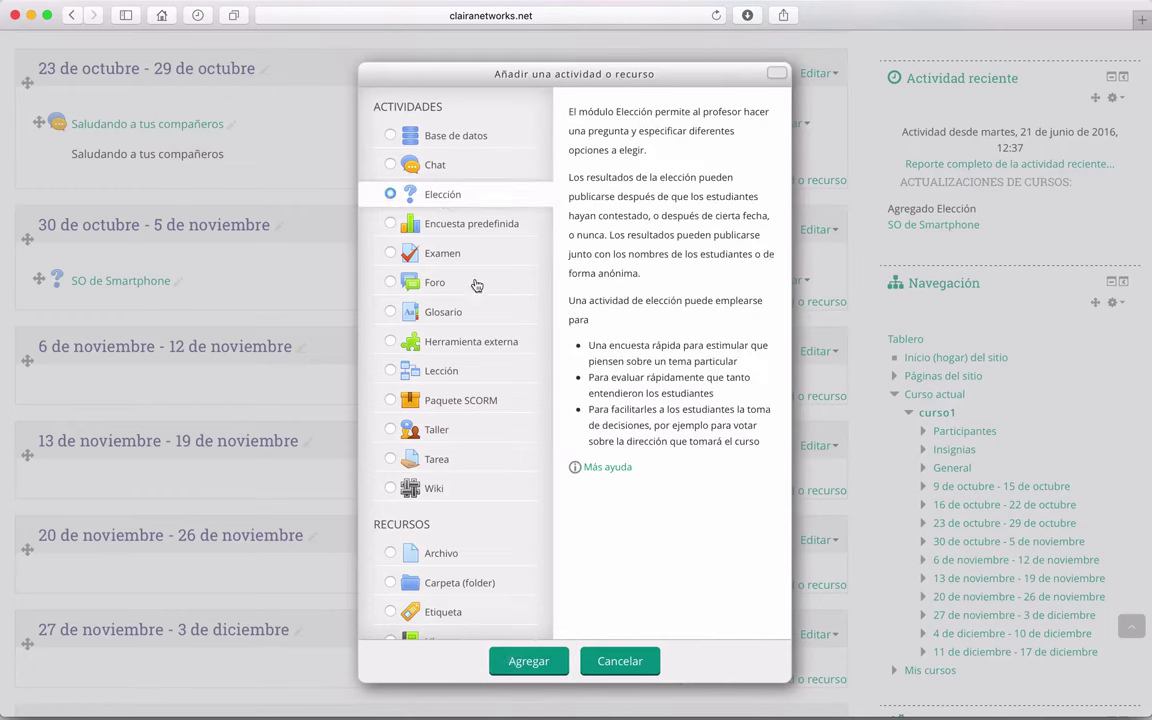
click(532, 661)
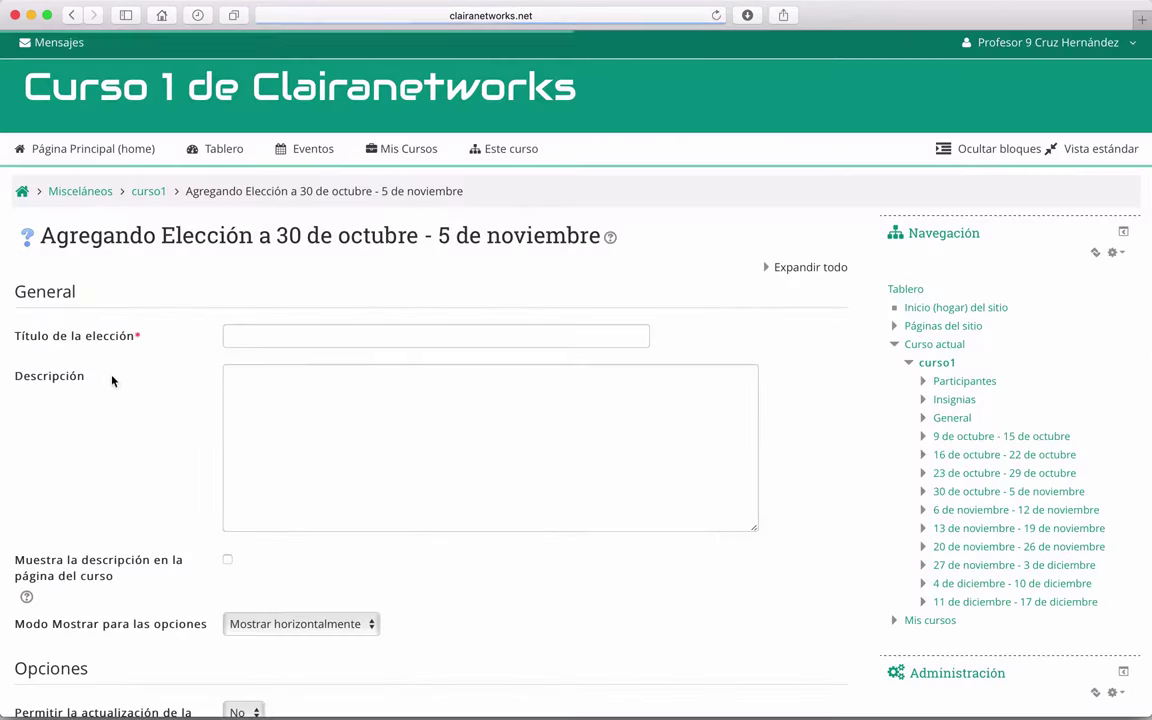
click(278, 343)
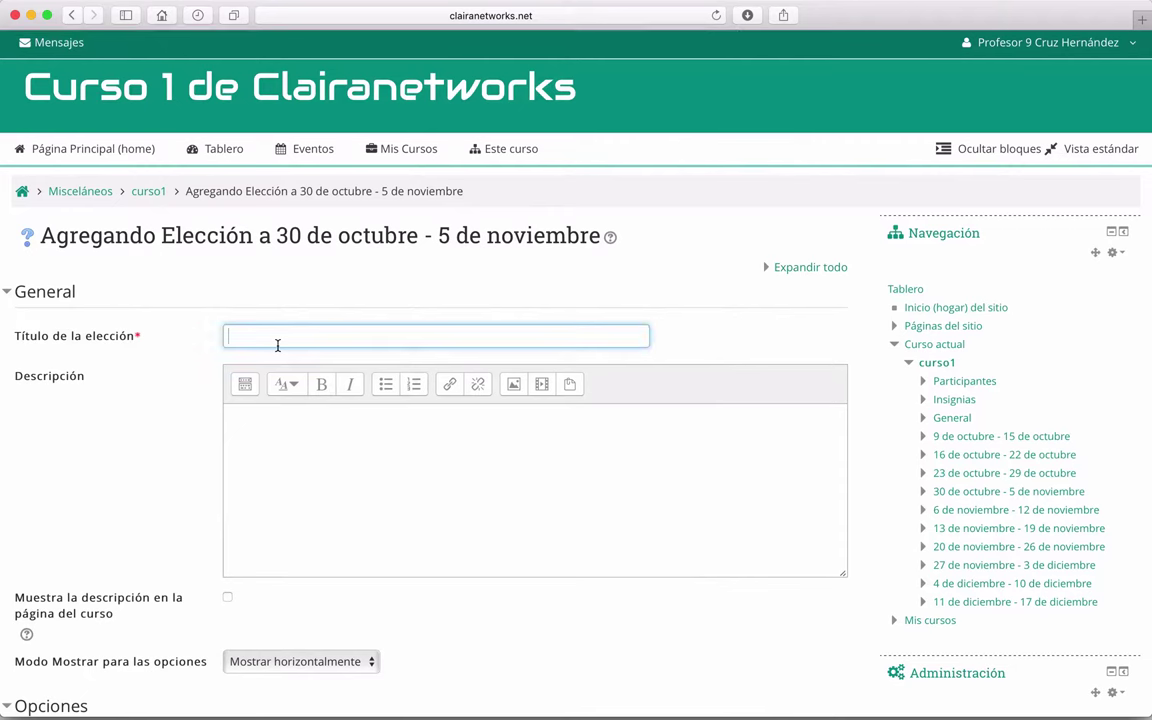
Step: Title the choice 'Acerca de' Periscope and paste the Periscope question as the description without colour formatting
text(Acerca de Periscope)
click(342, 408)
text(¿)
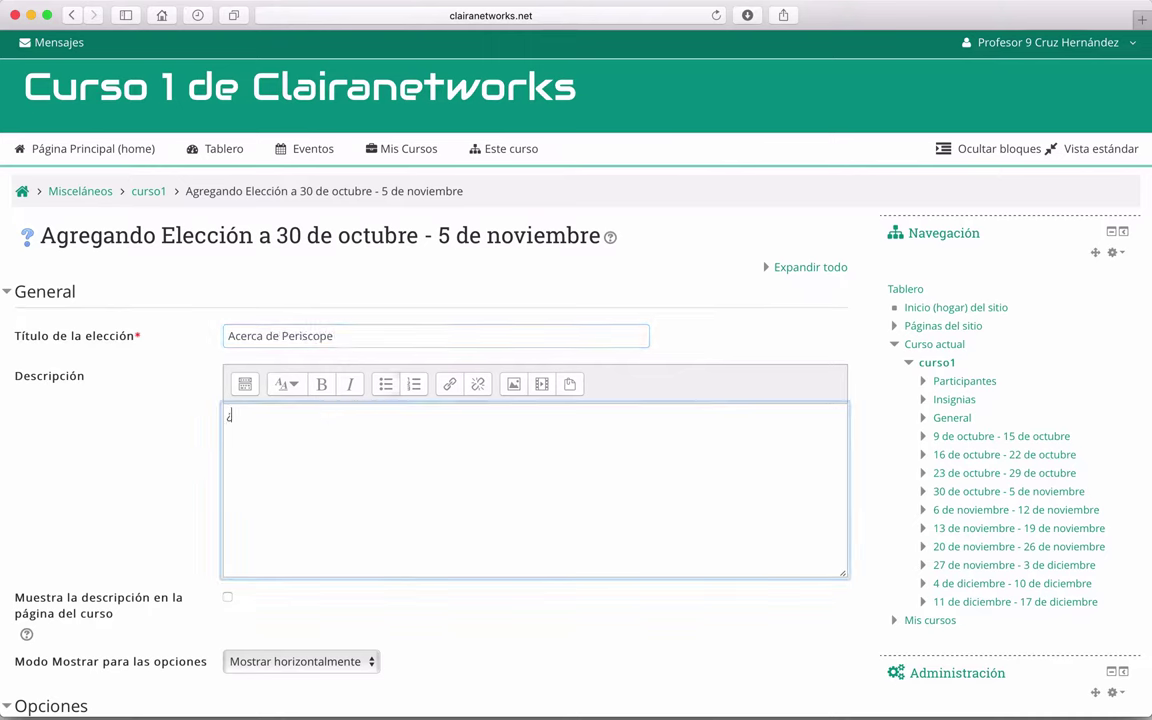
text(?)
key(super+Tab)
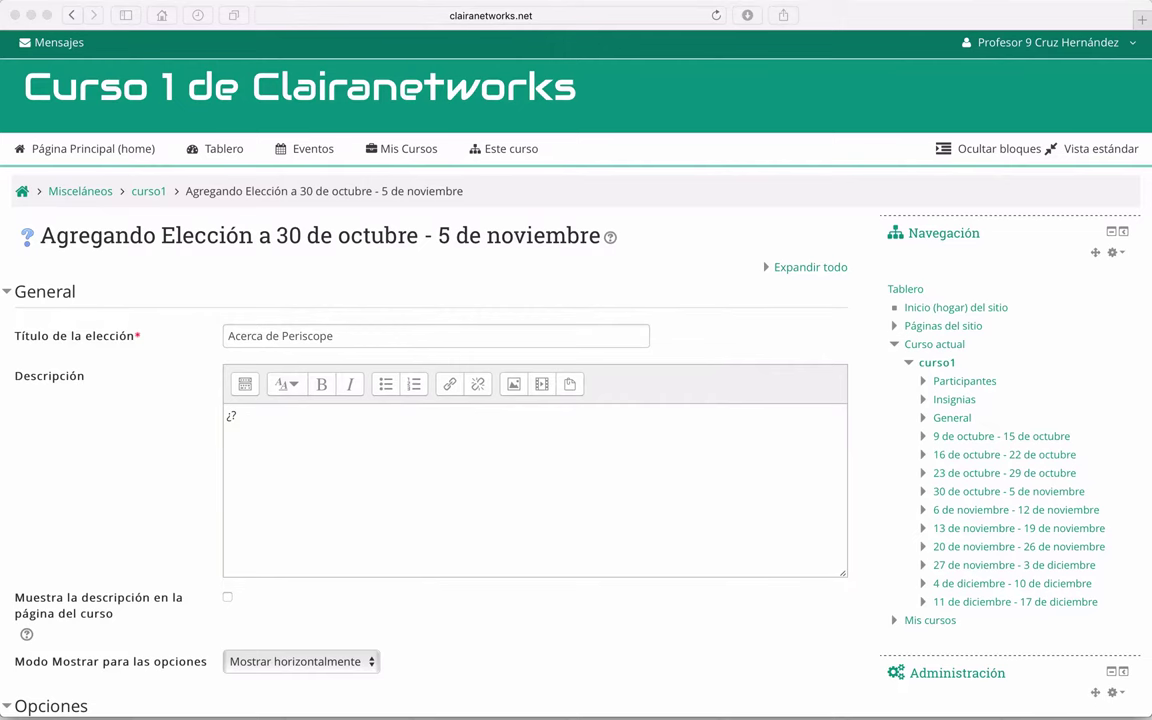
click(281, 435)
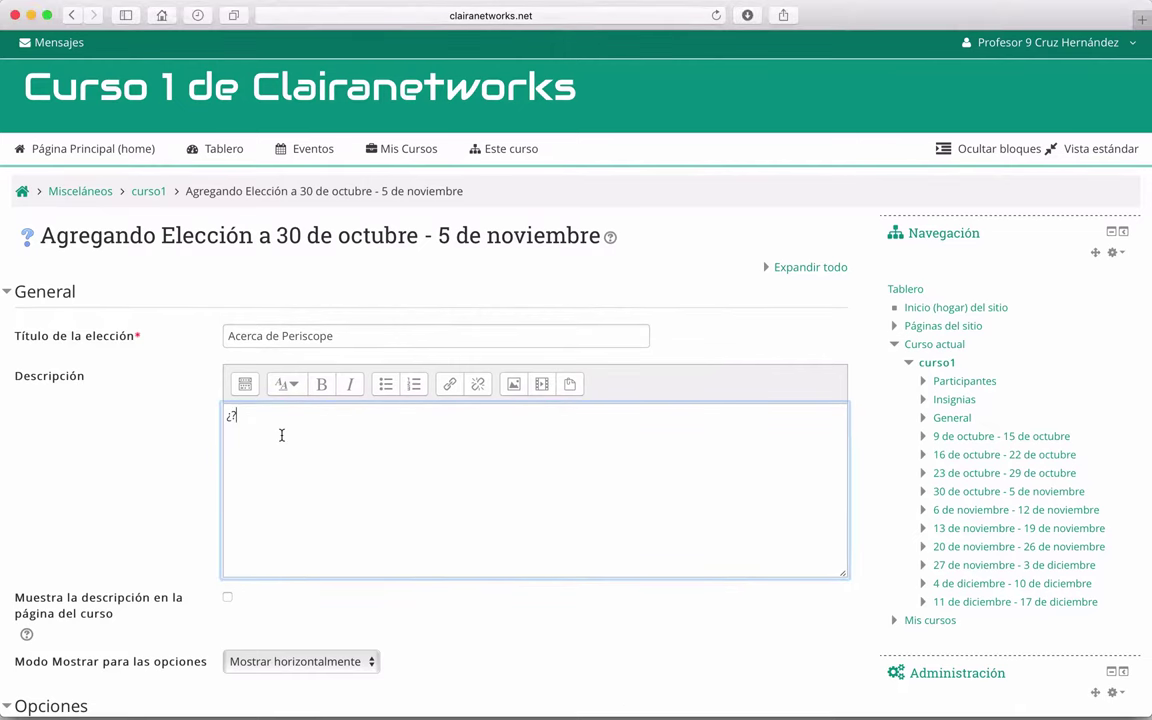
key(super+a)
text(¿Conoces la aplicación de Periscope?)
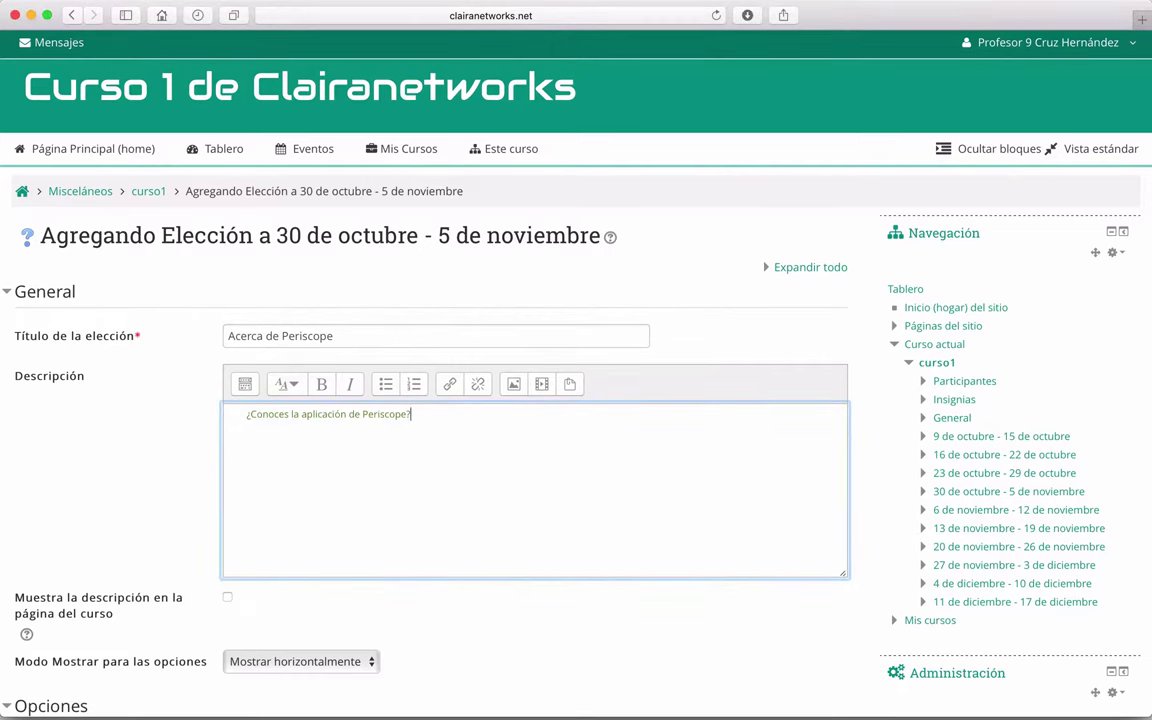
drag(423, 415, 211, 414)
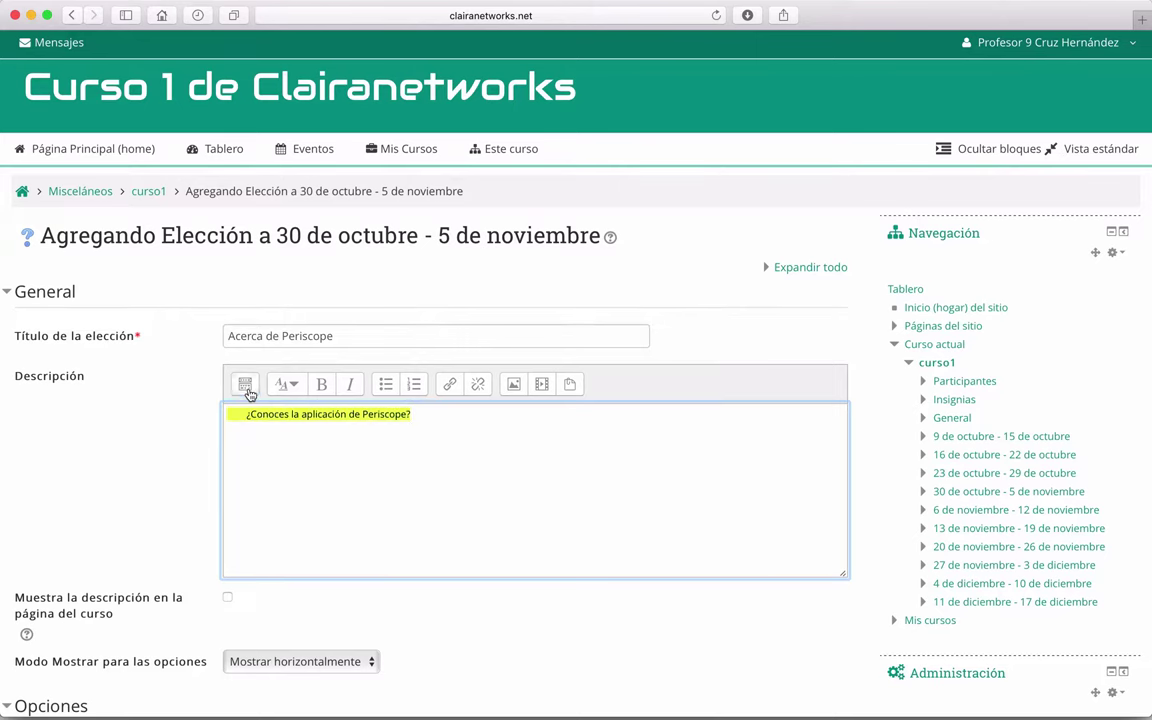
click(246, 386)
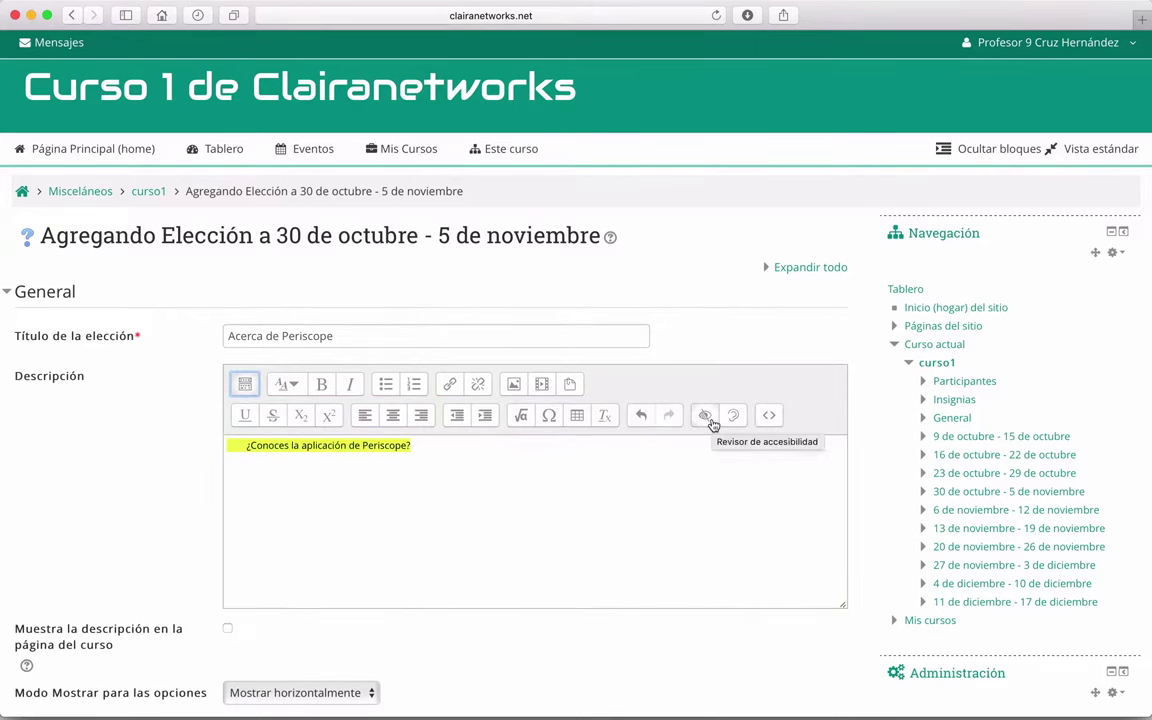
click(605, 416)
click(327, 471)
Step: Display options vertically, allow more than one answer, and keep responses unlimited
scroll(327, 471, down, 5)
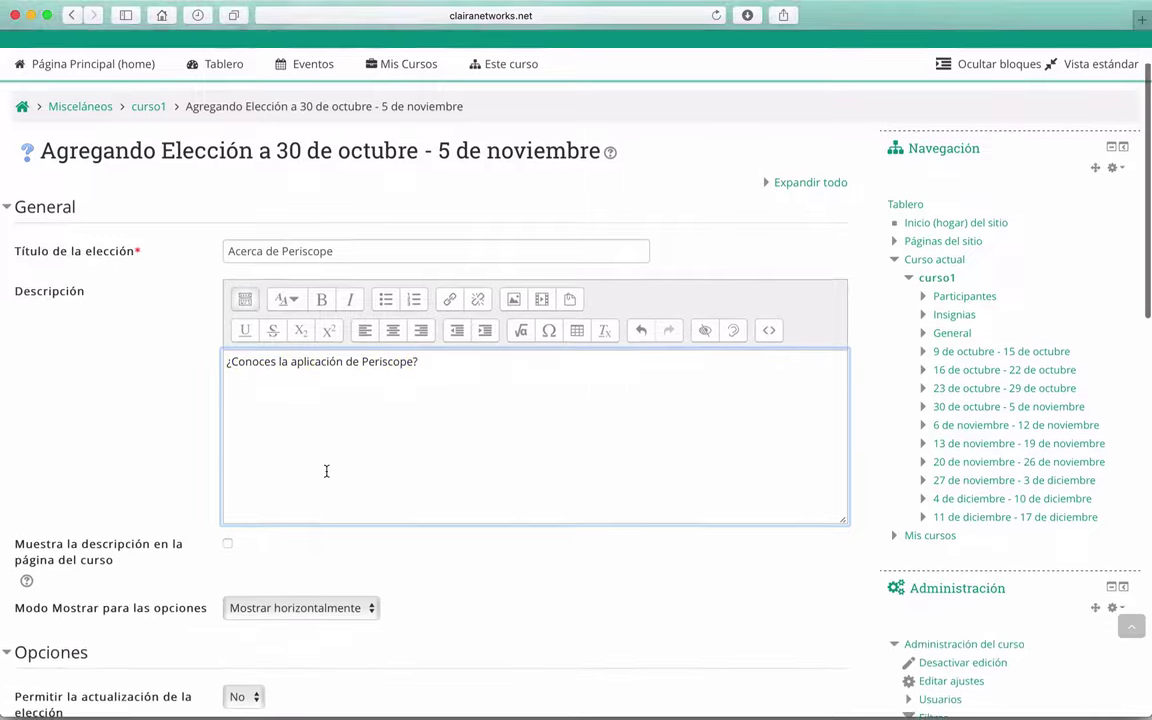
scroll(127, 363, down, 5)
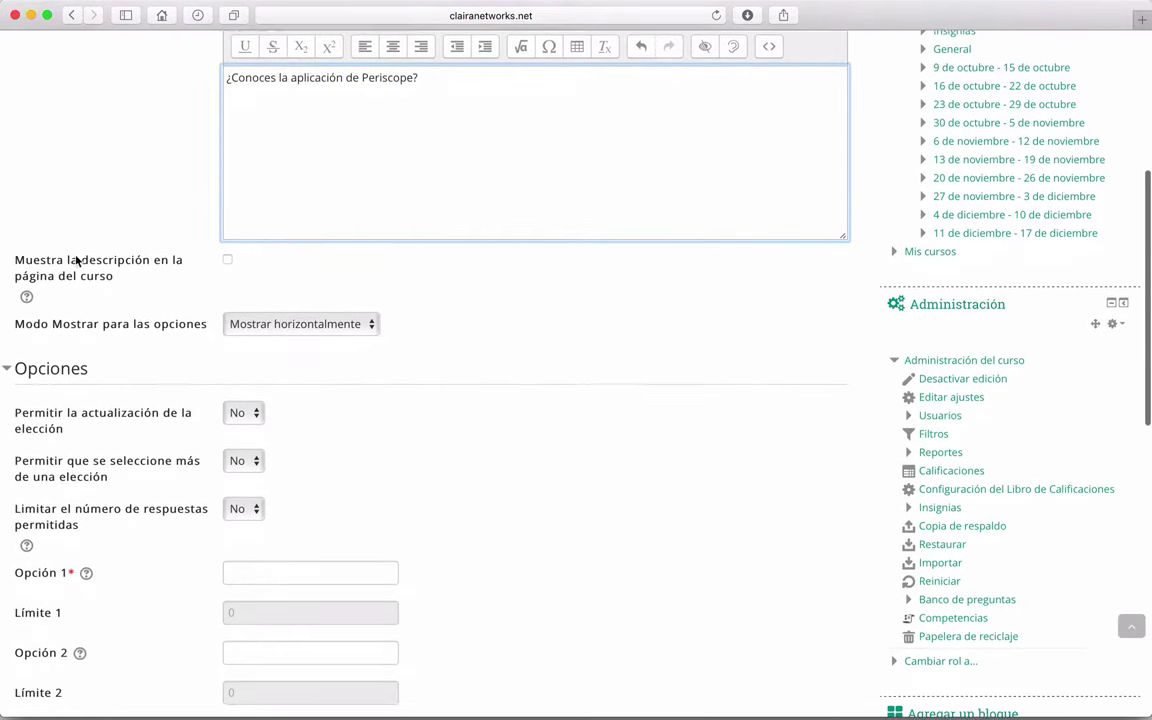
click(300, 270)
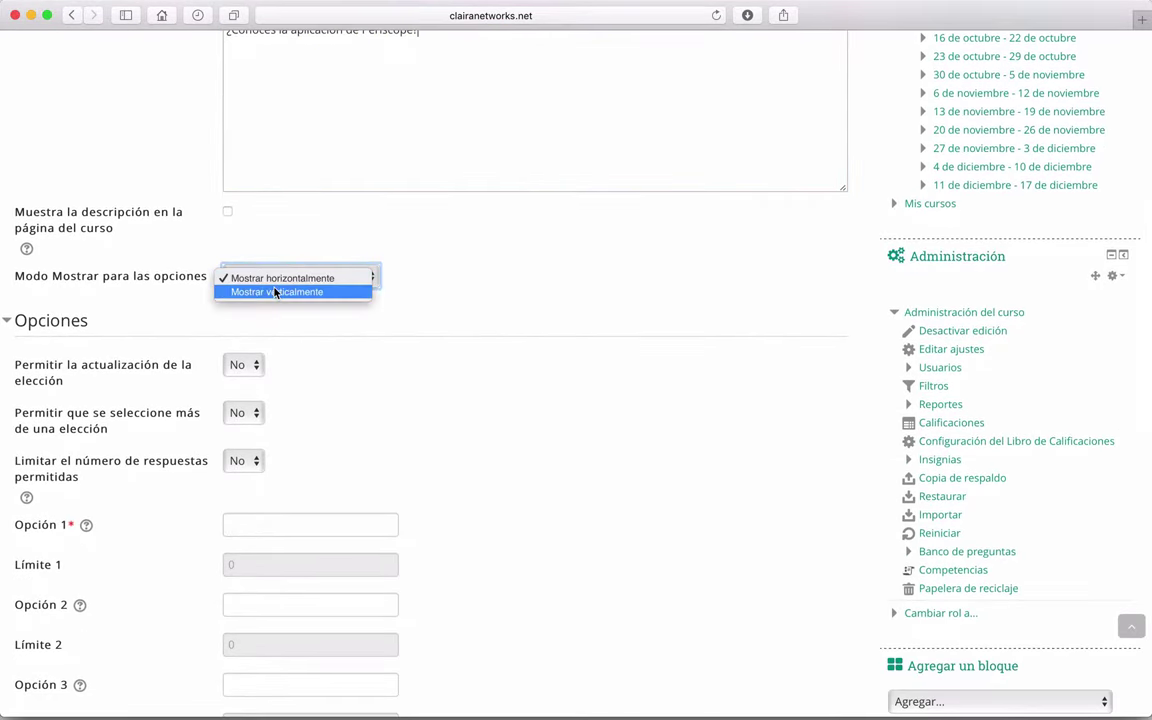
click(280, 291)
scroll(579, 411, down, 5)
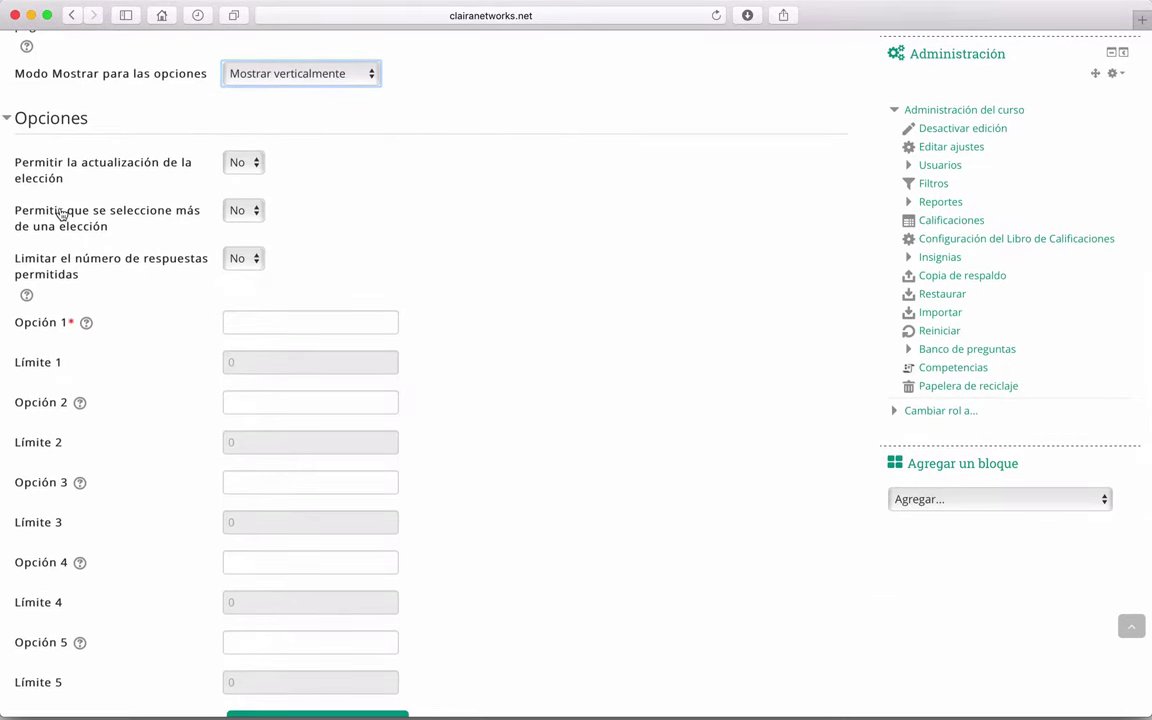
click(254, 211)
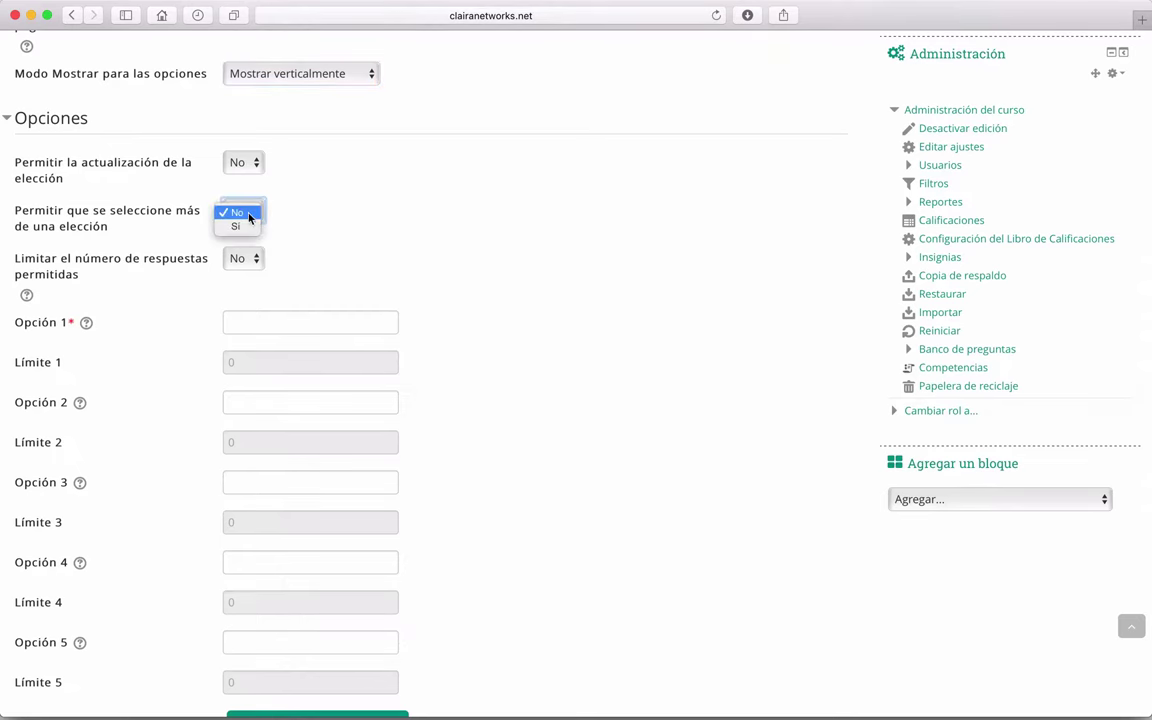
click(232, 226)
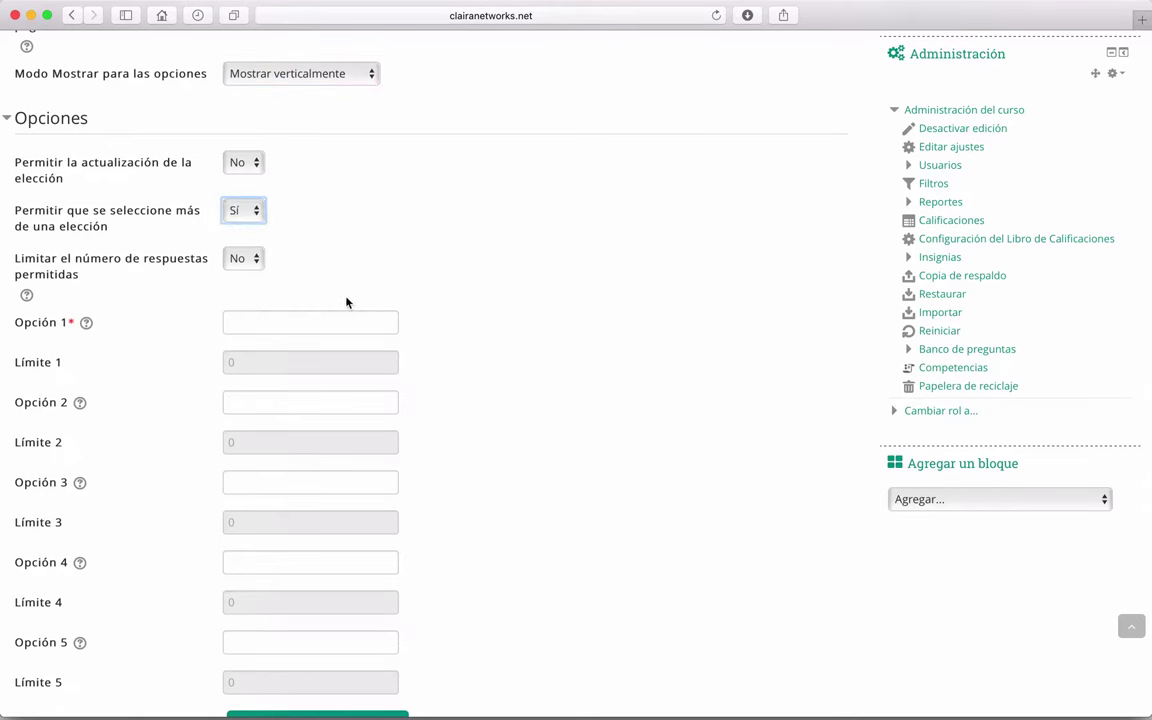
scroll(58, 270, down, 1)
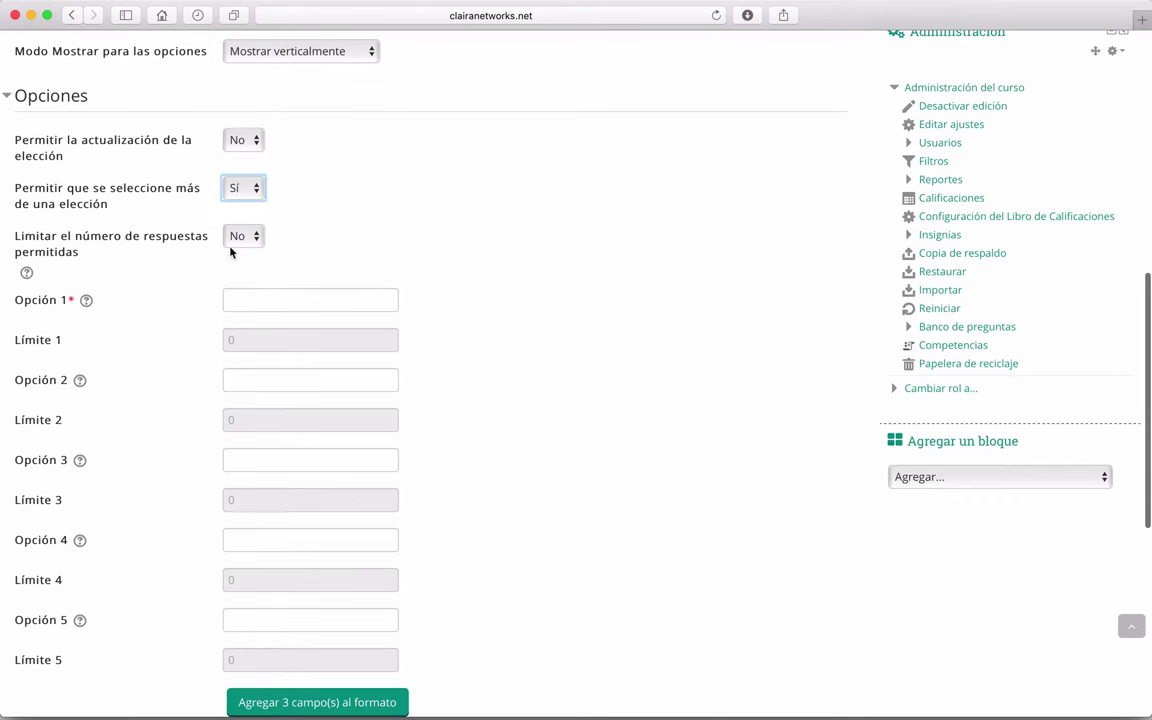
click(238, 235)
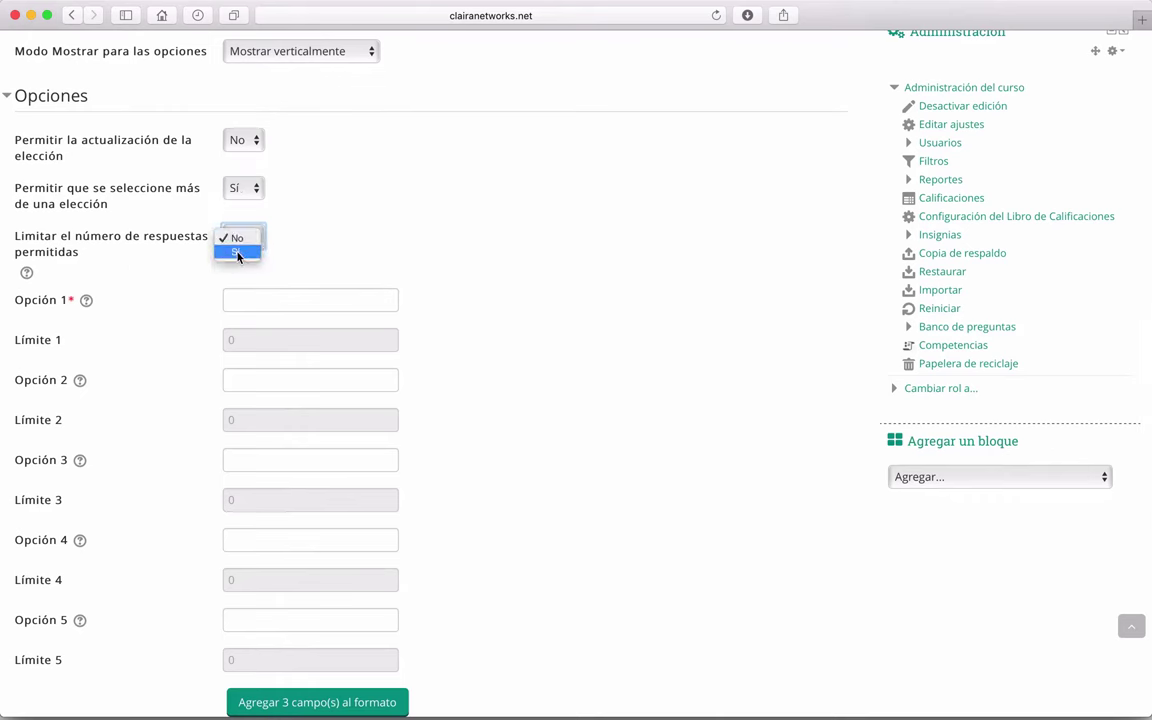
click(238, 240)
scroll(530, 271, down, 2)
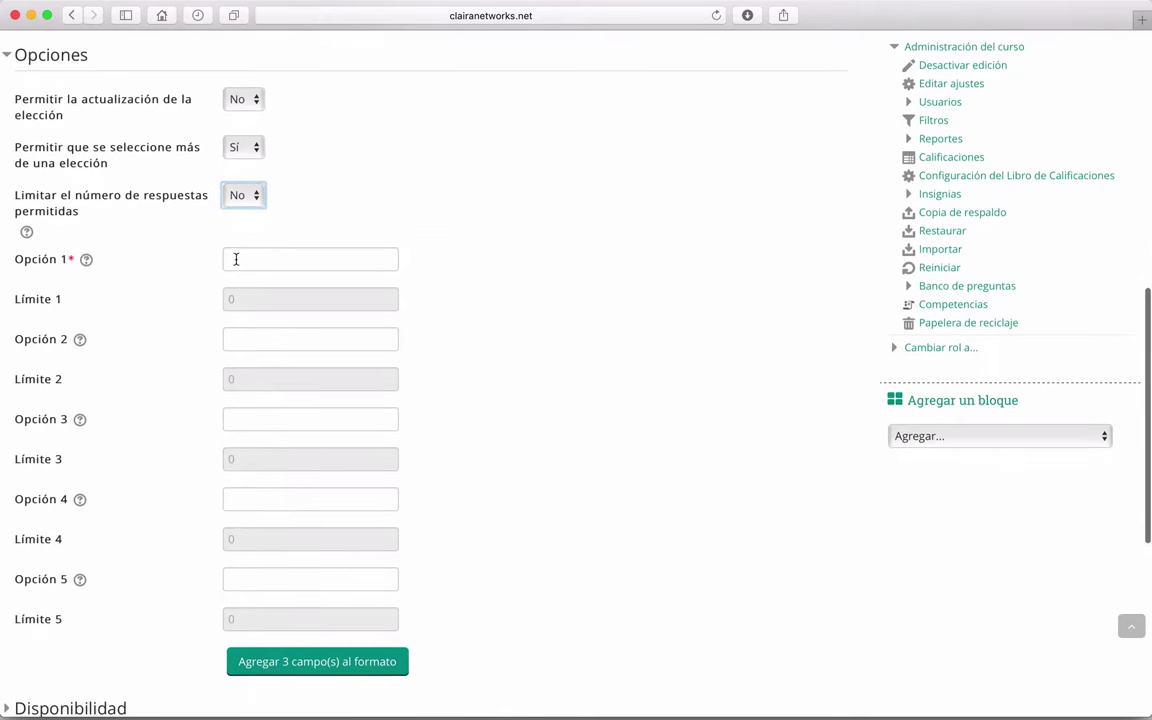
scroll(236, 259, down, 2)
Step: Enter the answer options Casi nada, Poco and Mucho
click(258, 228)
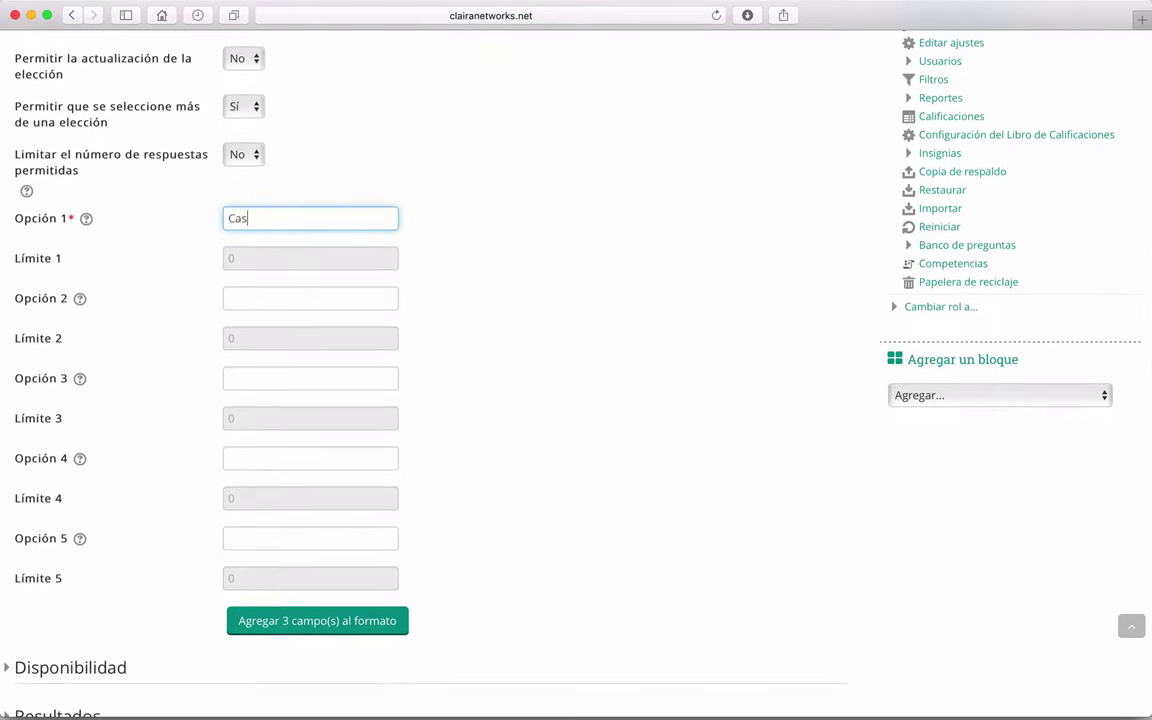
text(Casi nada)
key(Tab)
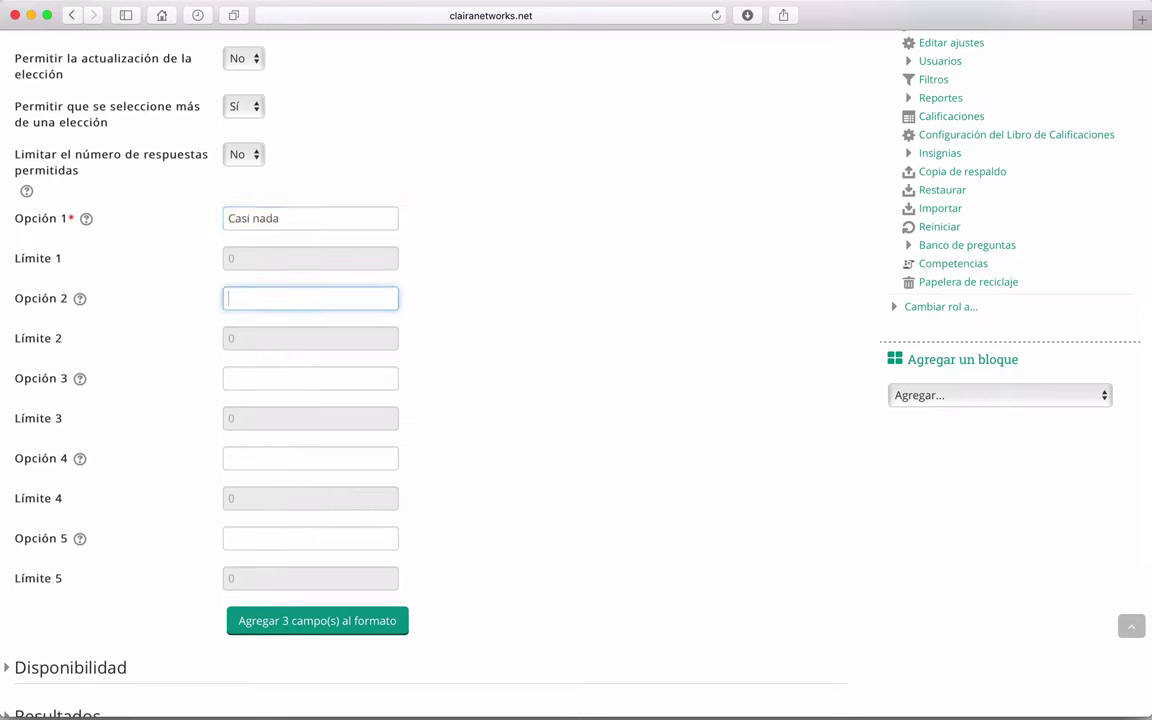
text(Poco)
key(Tab)
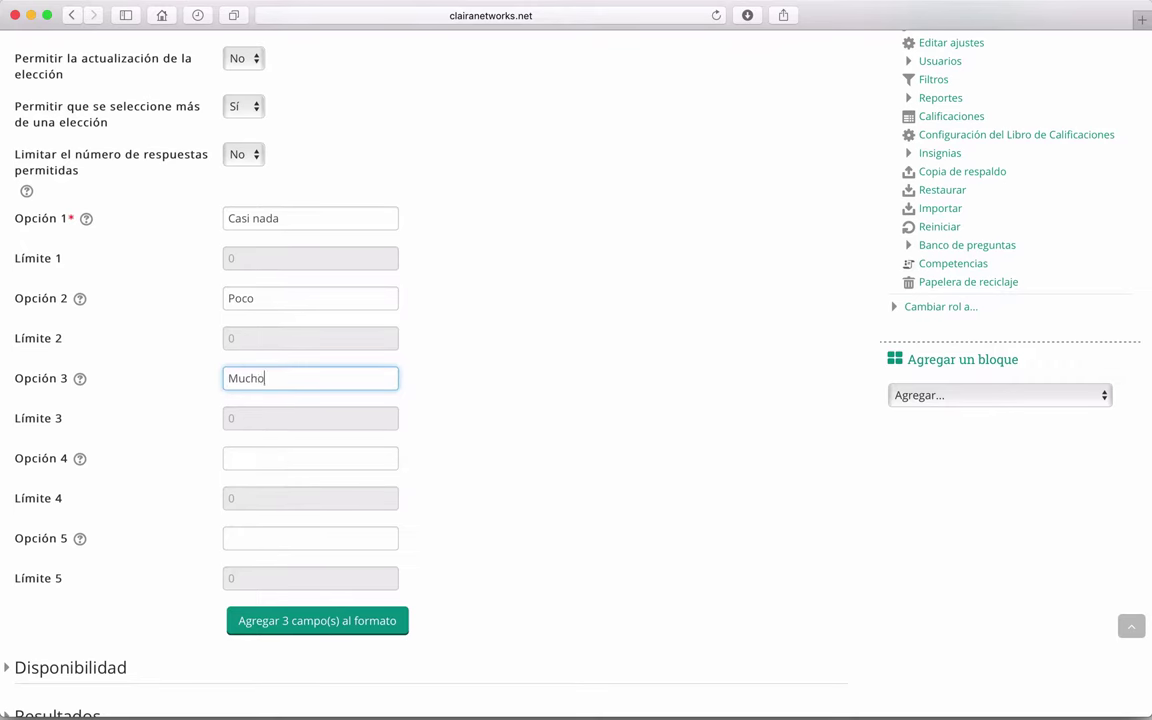
click(515, 305)
scroll(515, 305, down, 5)
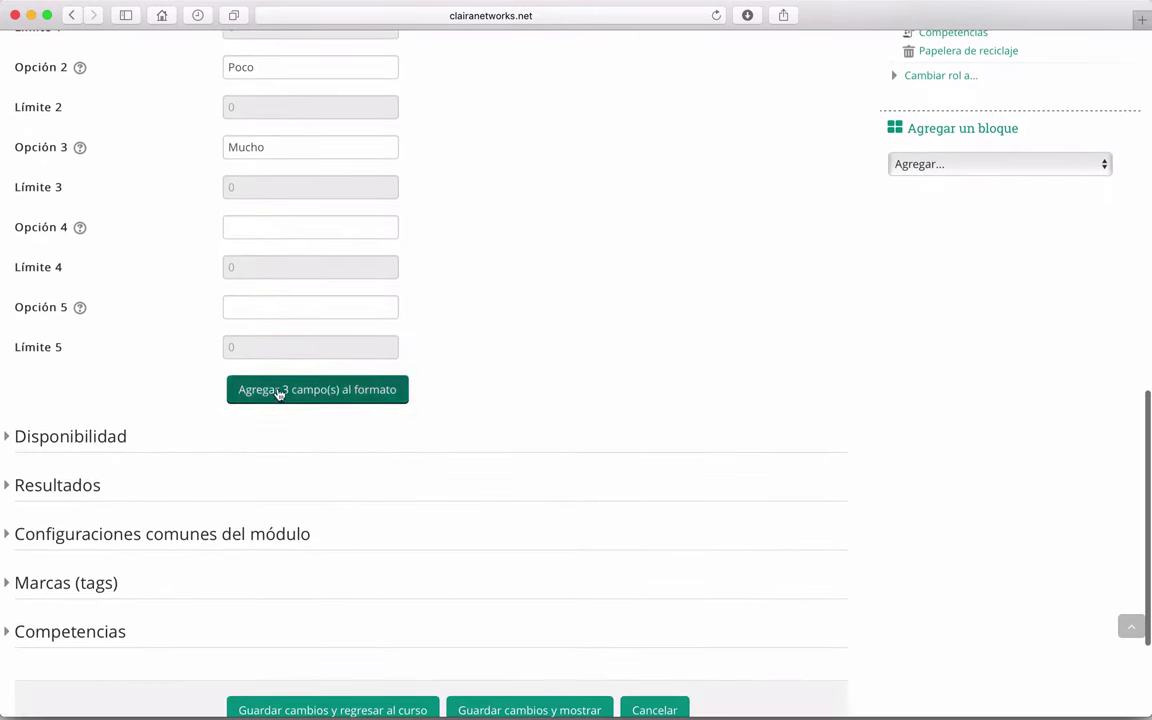
scroll(141, 398, down, 2)
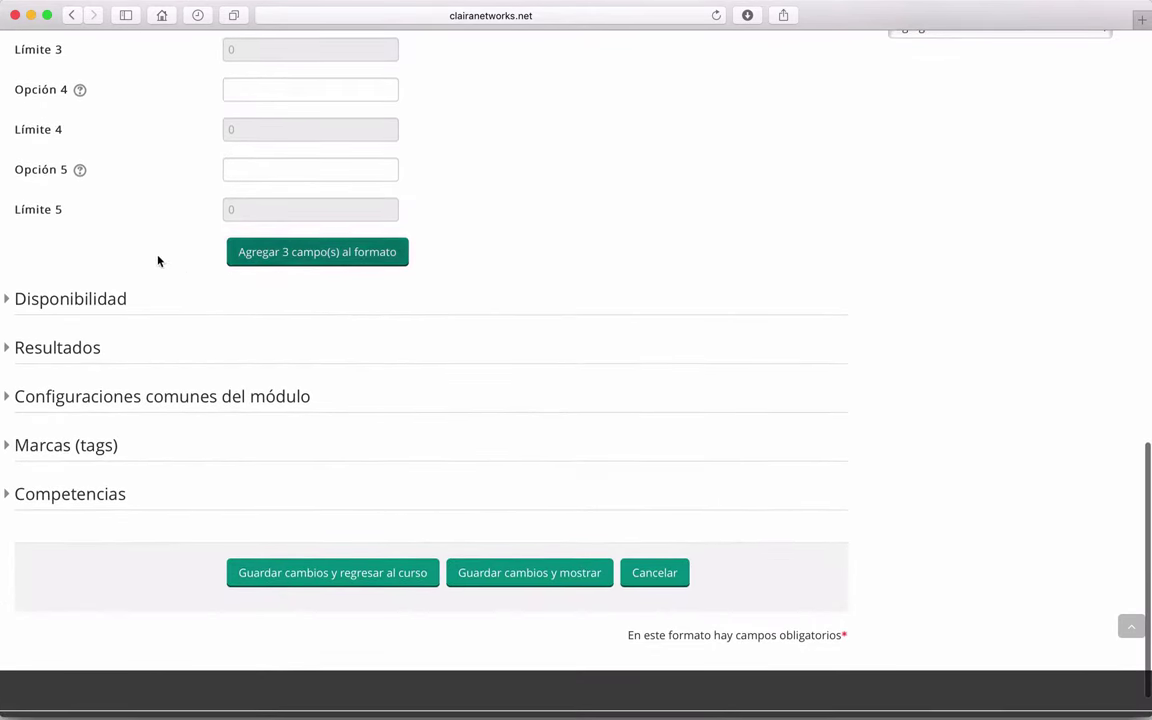
Step: Always show results, published anonymously without student names, and save the Periscope choice
click(8, 300)
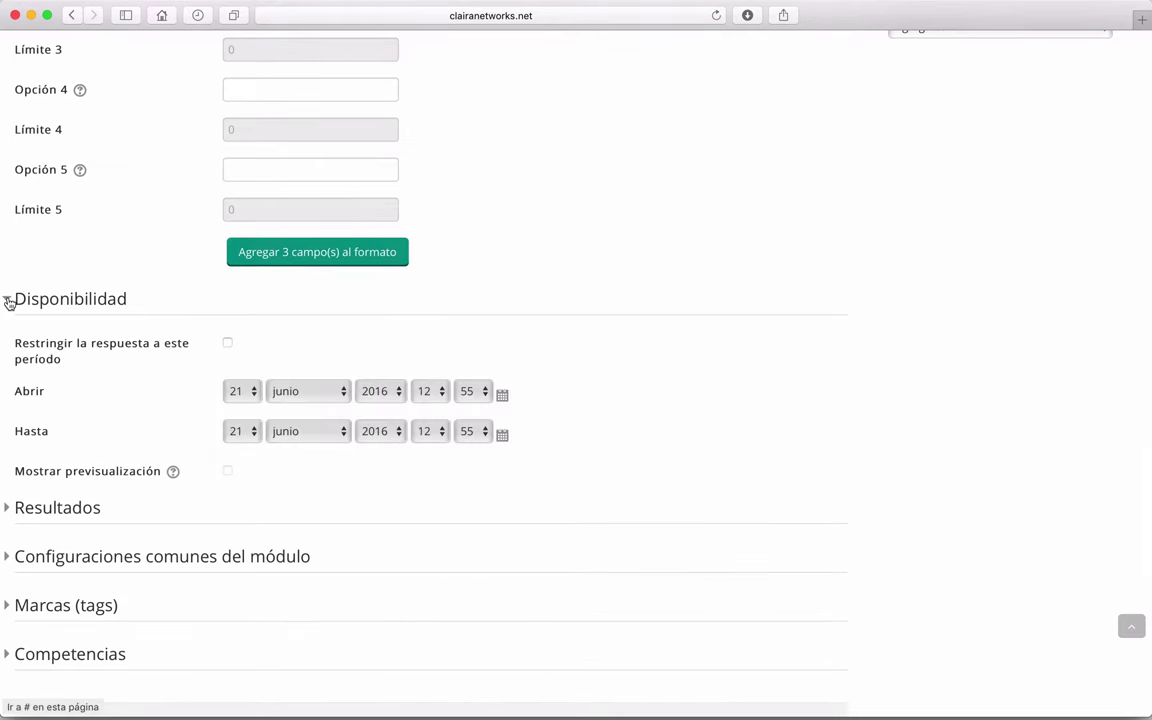
click(8, 300)
click(8, 345)
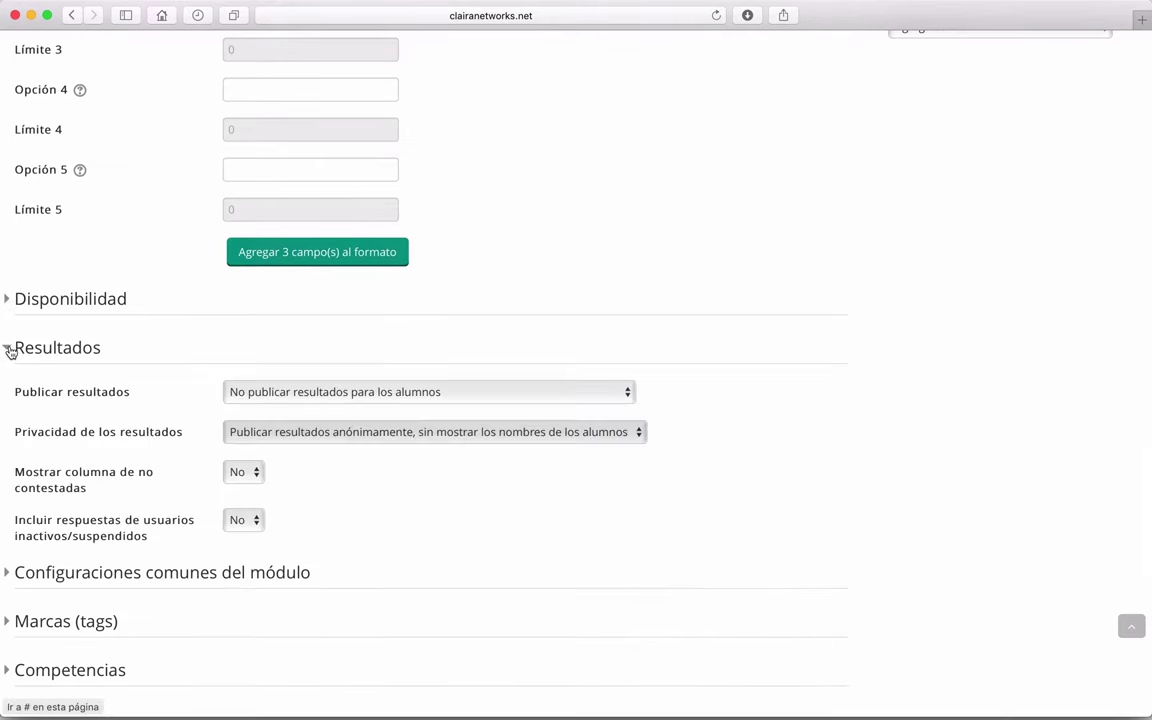
scroll(179, 289, down, 2)
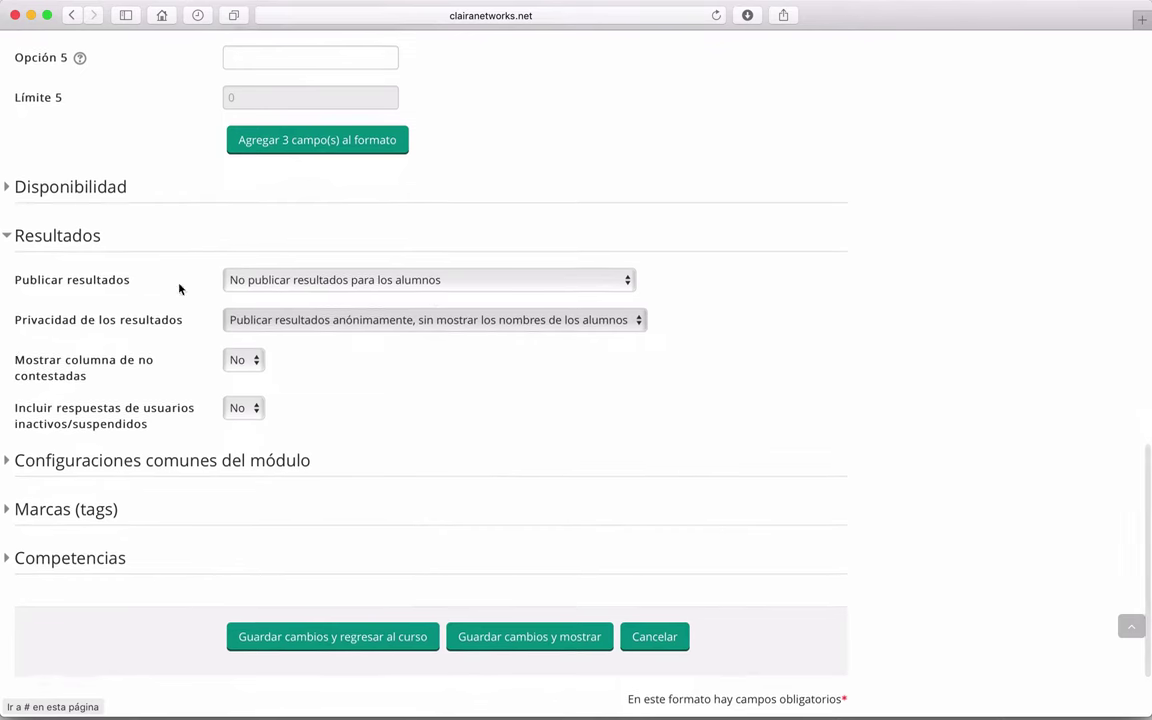
click(267, 289)
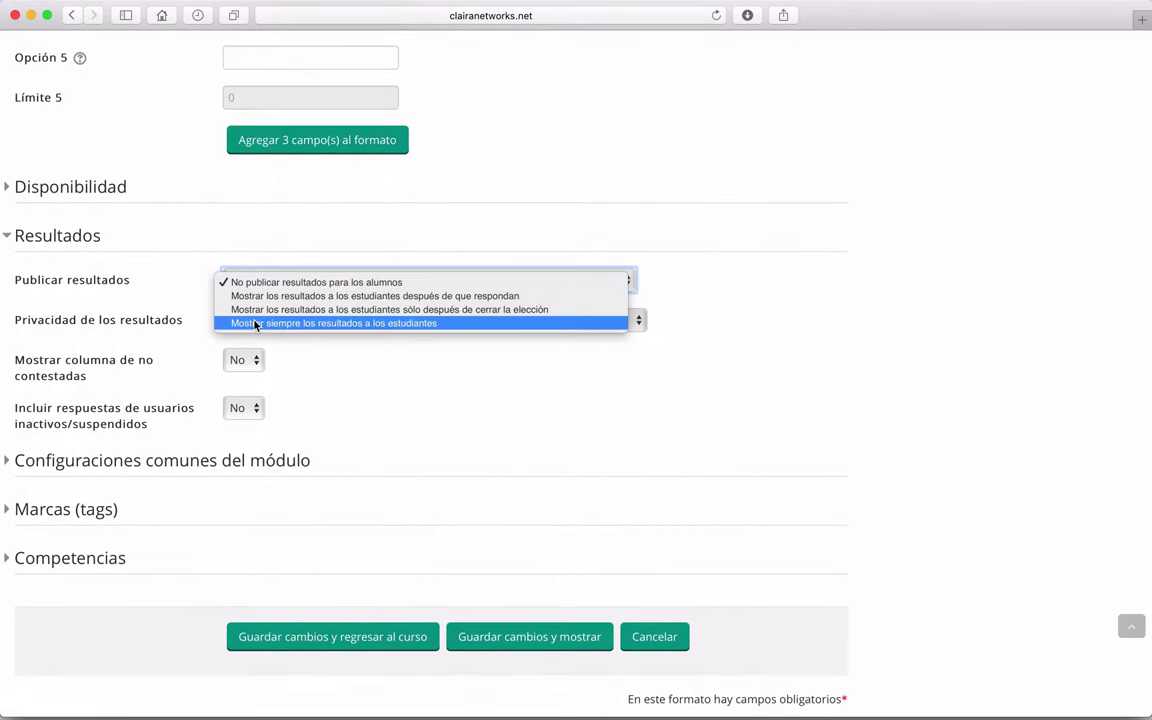
click(320, 324)
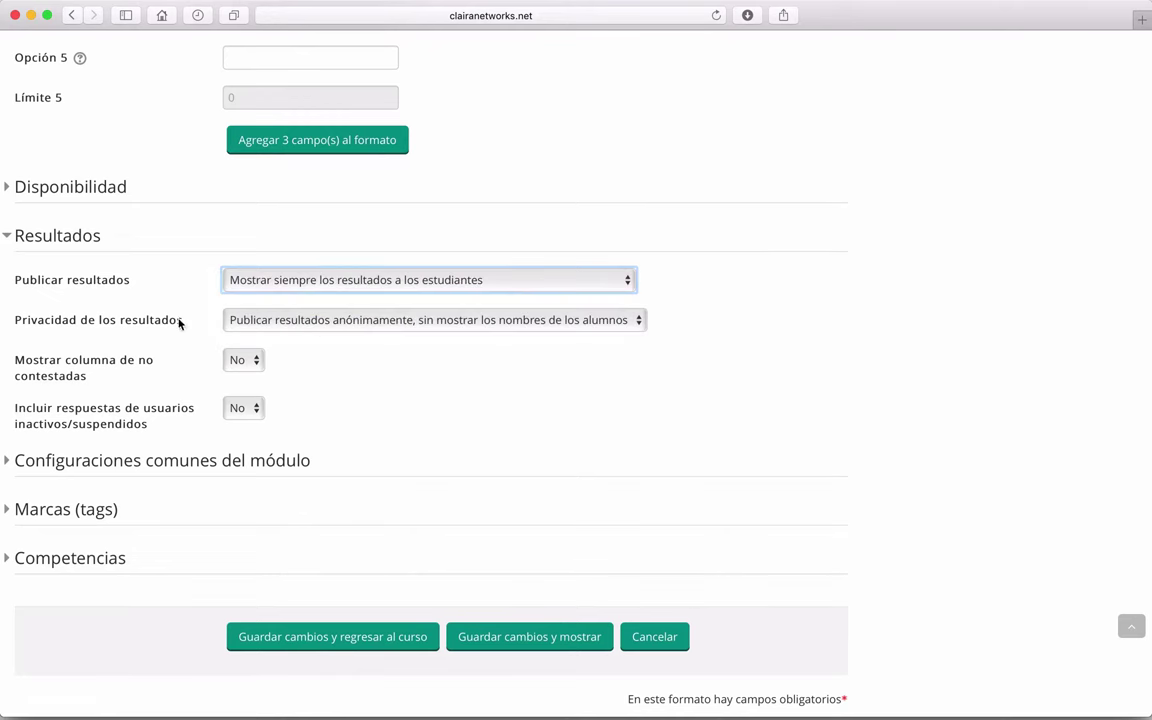
click(320, 325)
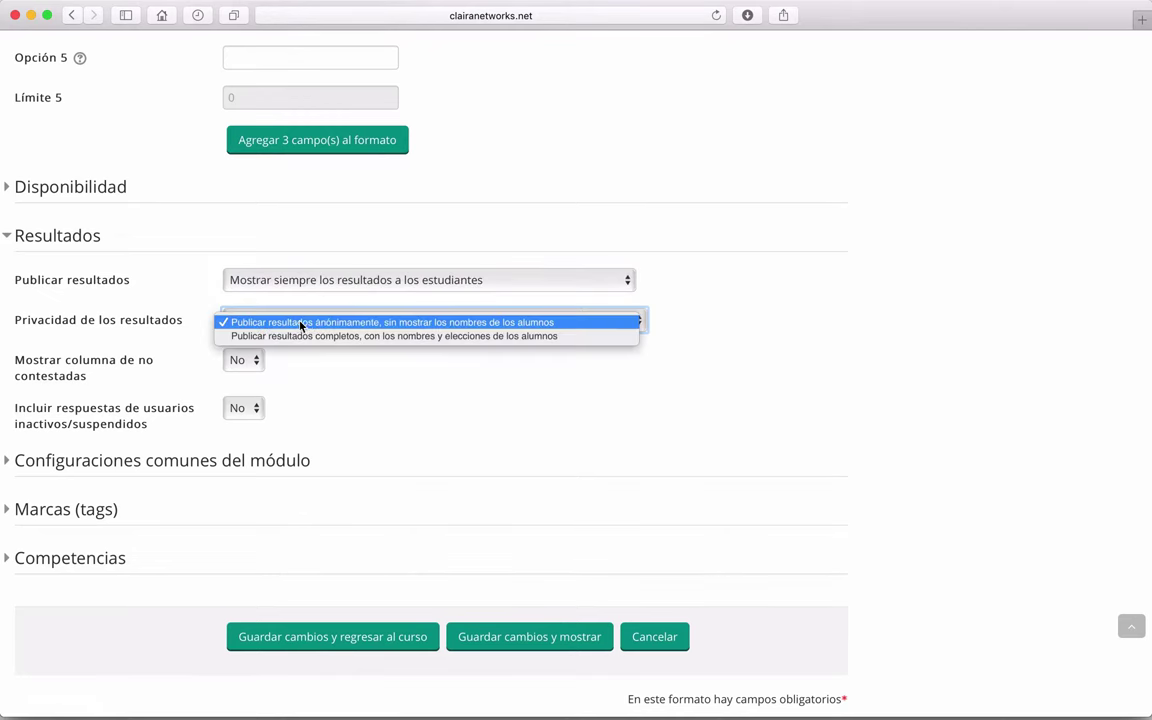
click(314, 323)
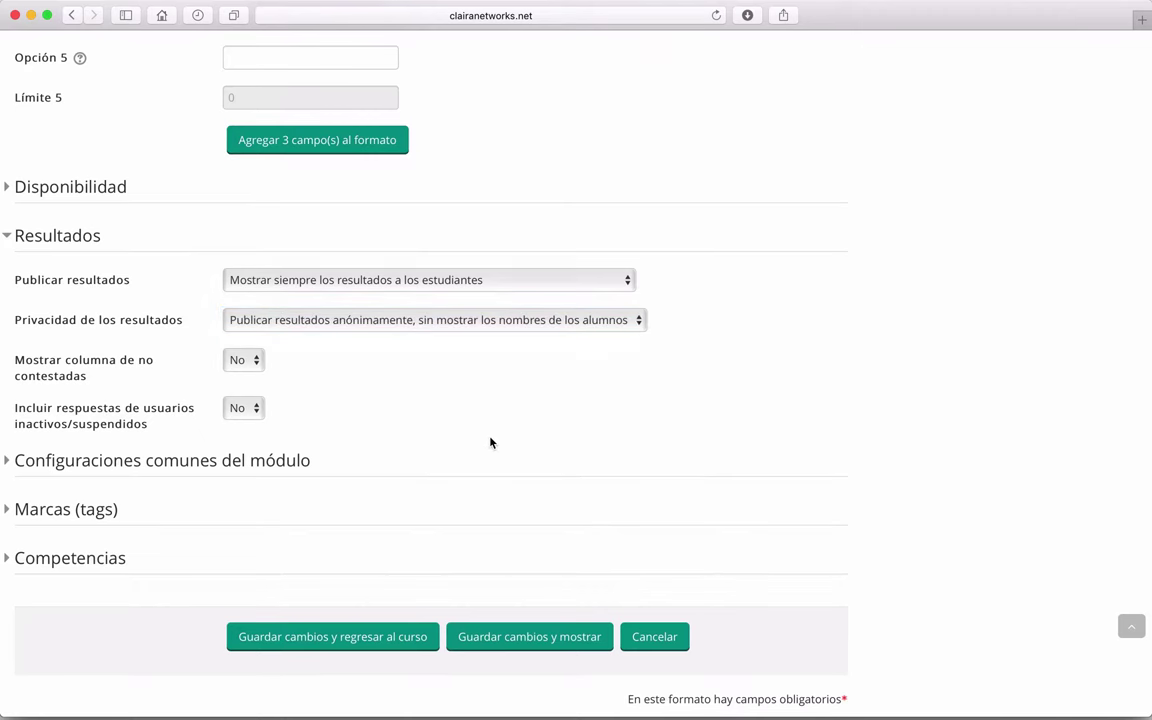
scroll(490, 443, down, 2)
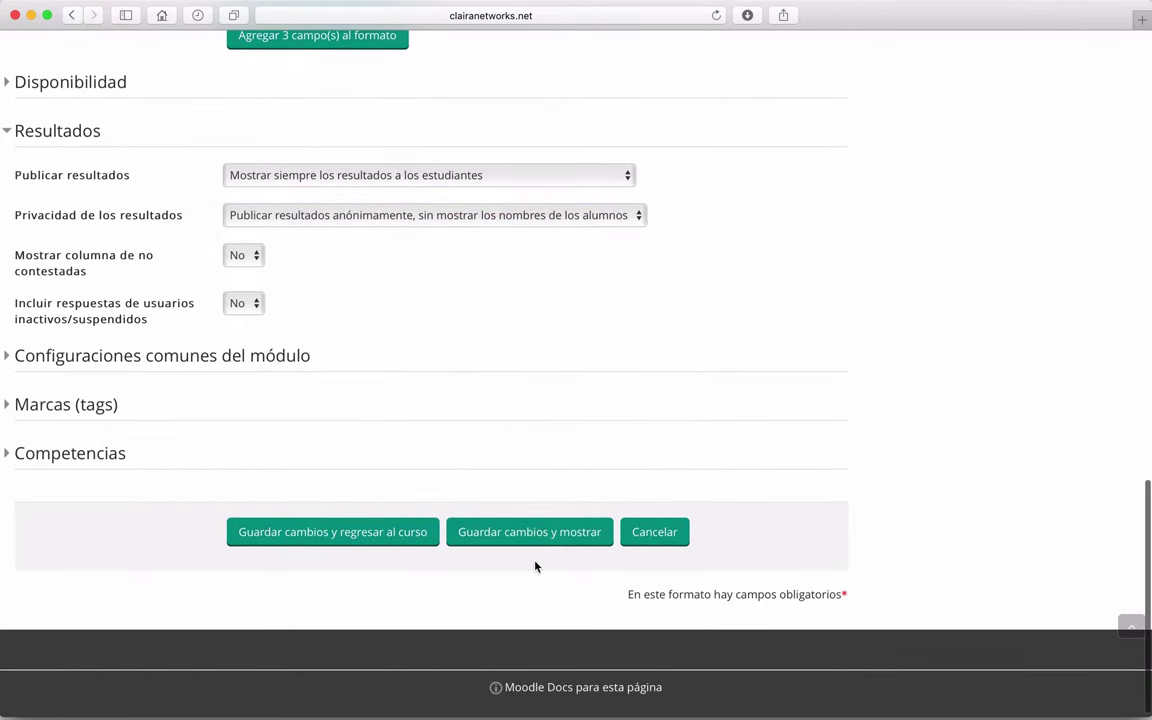
click(530, 533)
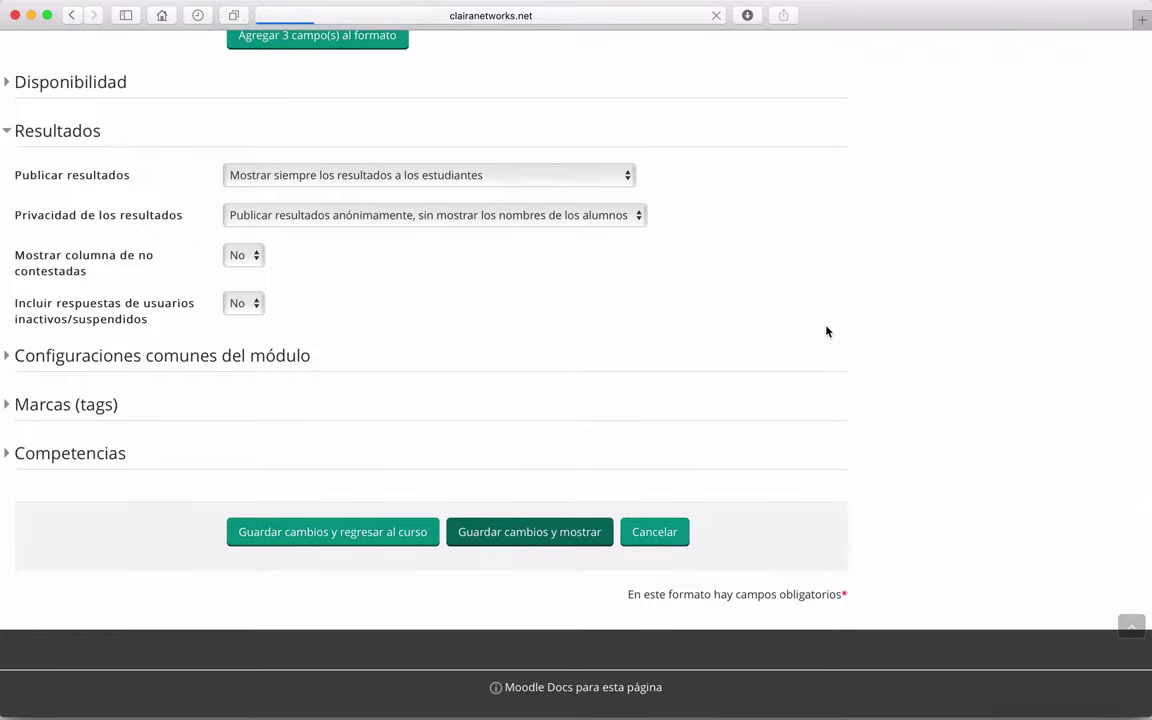
key(ctrl+Up)
Step: In the student's Firefox window, go to the curso1 course and open Acerca de Periscope
click(355, 213)
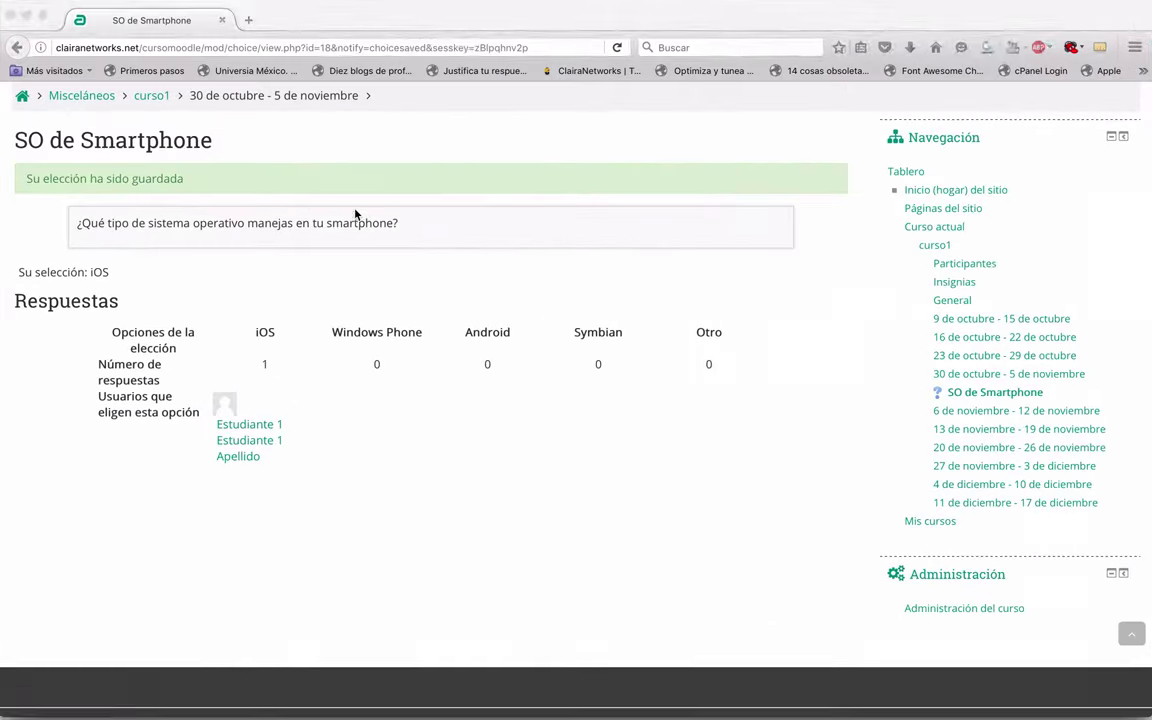
scroll(993, 265, up, 3)
click(988, 95)
click(597, 288)
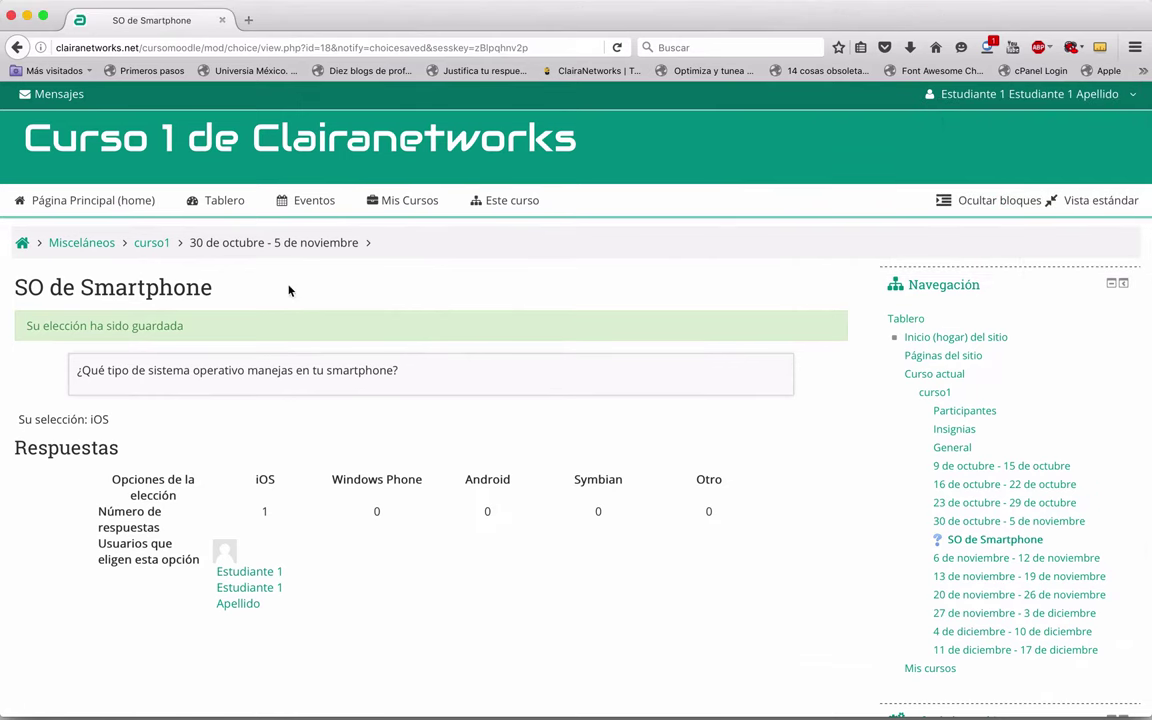
scroll(288, 290, down, 2)
click(154, 206)
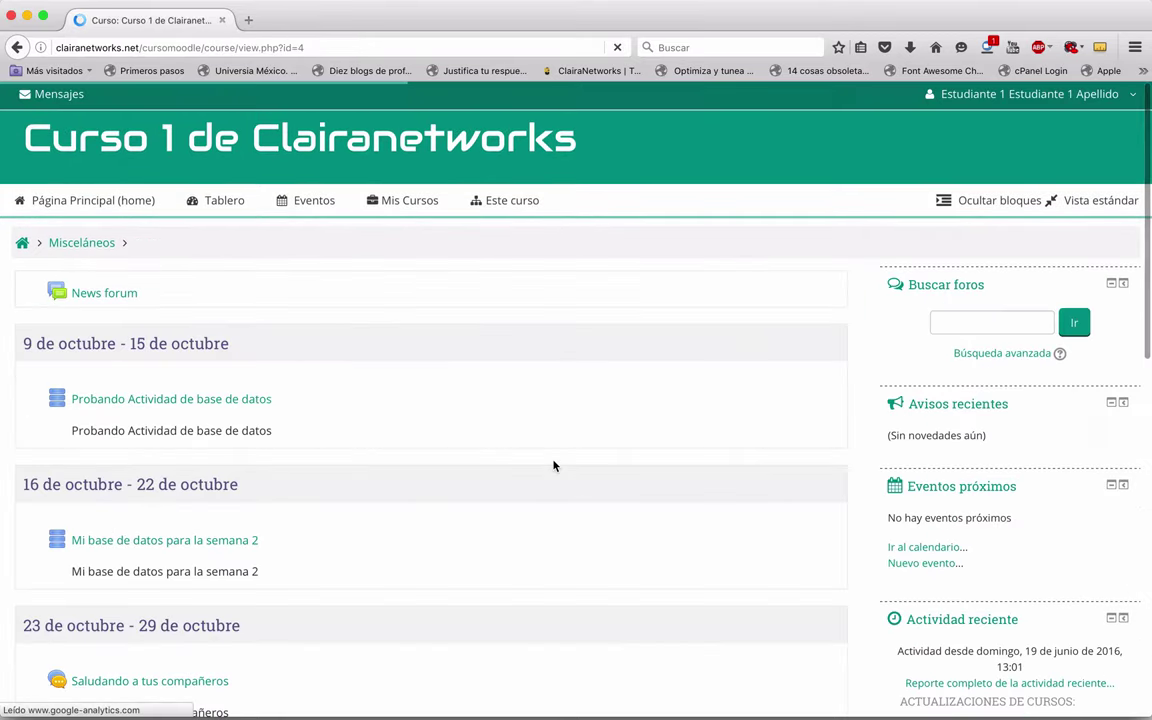
scroll(553, 466, down, 3)
scroll(553, 466, down, 3)
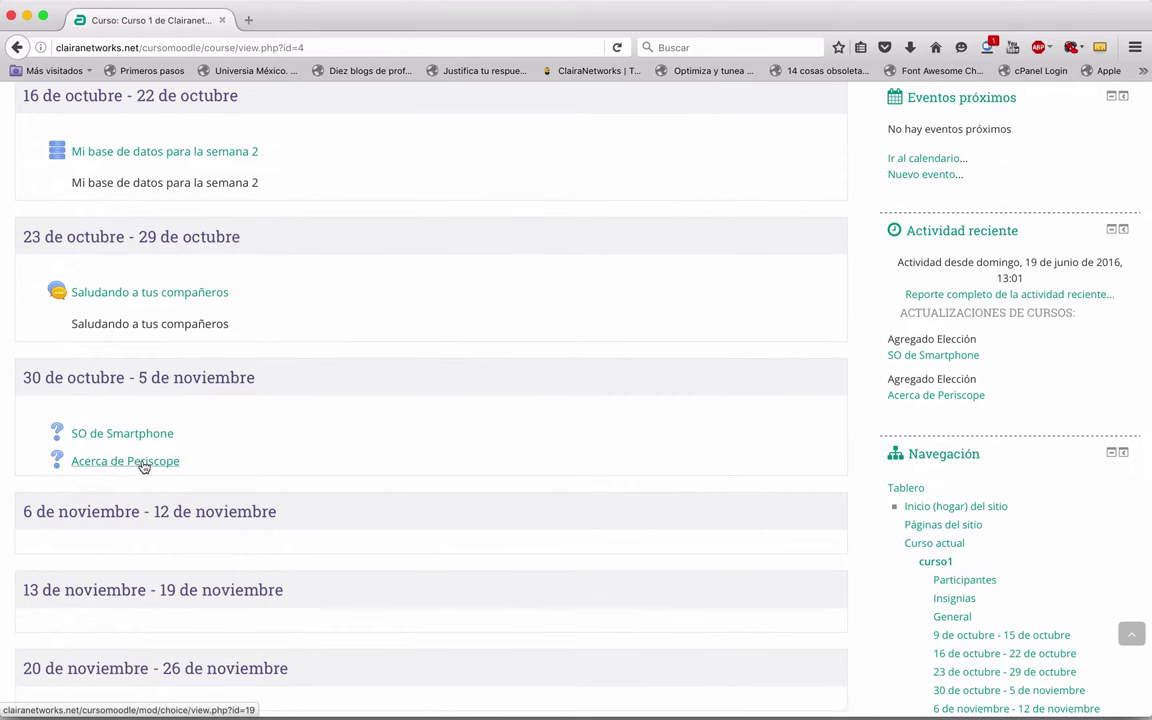
click(143, 464)
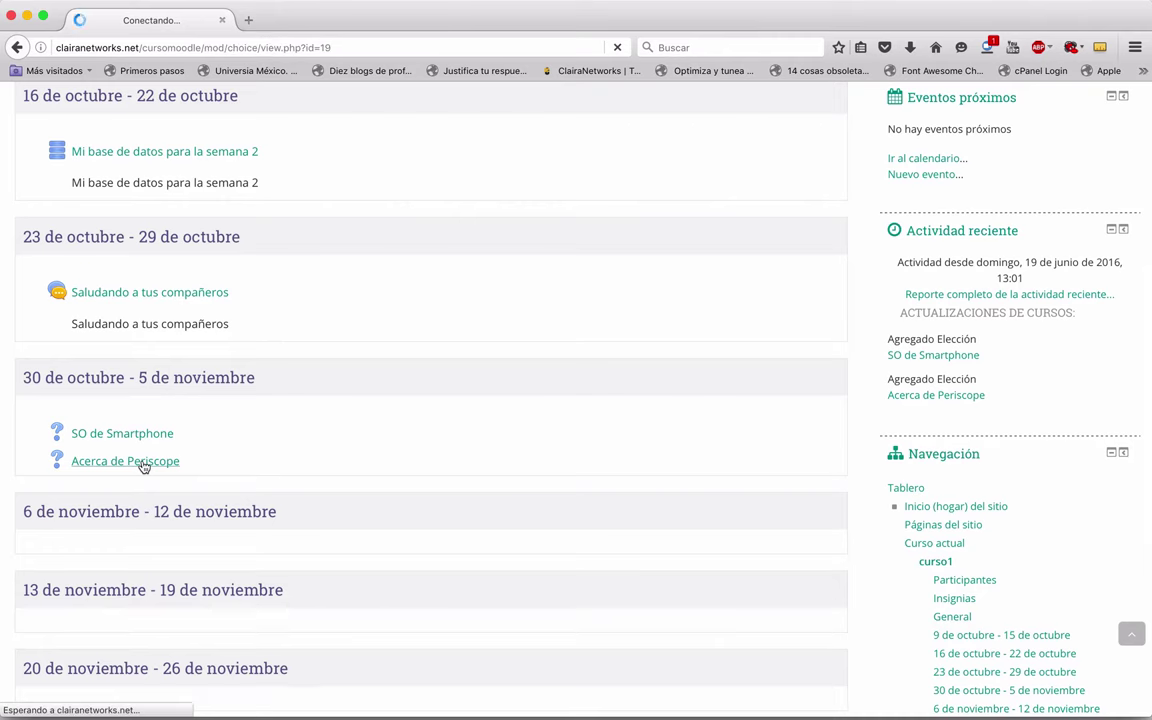
scroll(430, 380, down, 2)
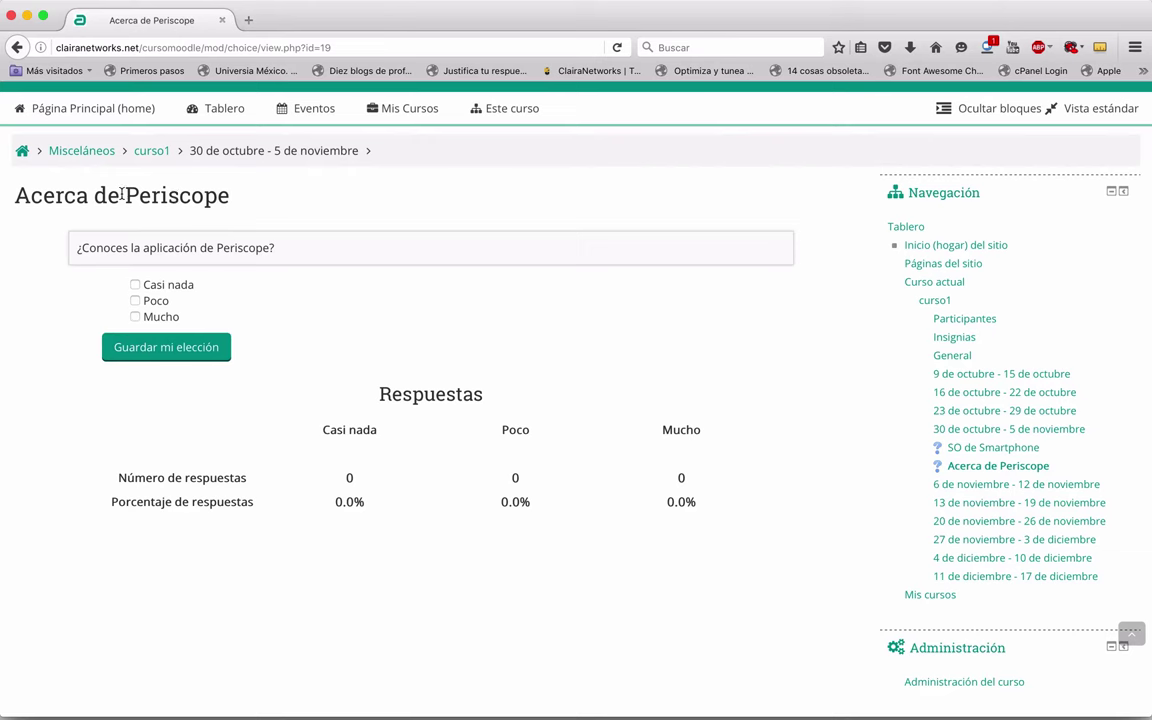
Step: Tick the Casi nada, Poco and Mucho answers
click(135, 288)
click(135, 301)
click(135, 317)
Step: Check the Periscope choice's settings and Resultados section in Safari, then return to Firefox
key(ctrl+Up)
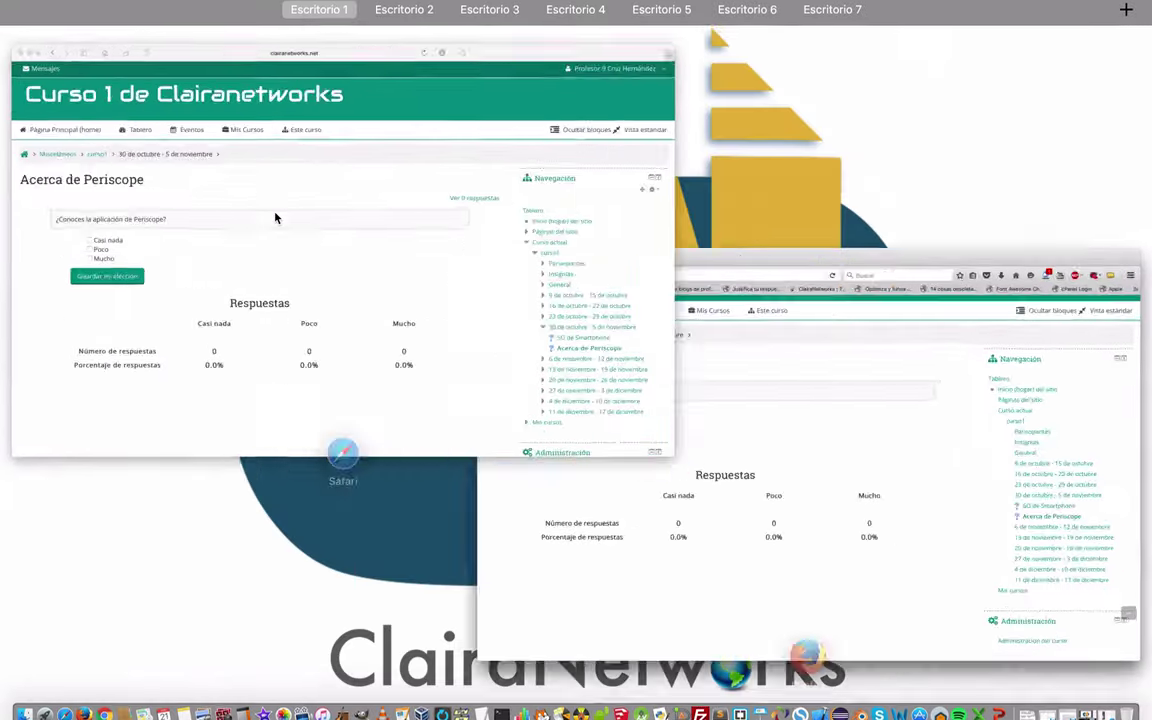
click(247, 189)
scroll(946, 441, down, 5)
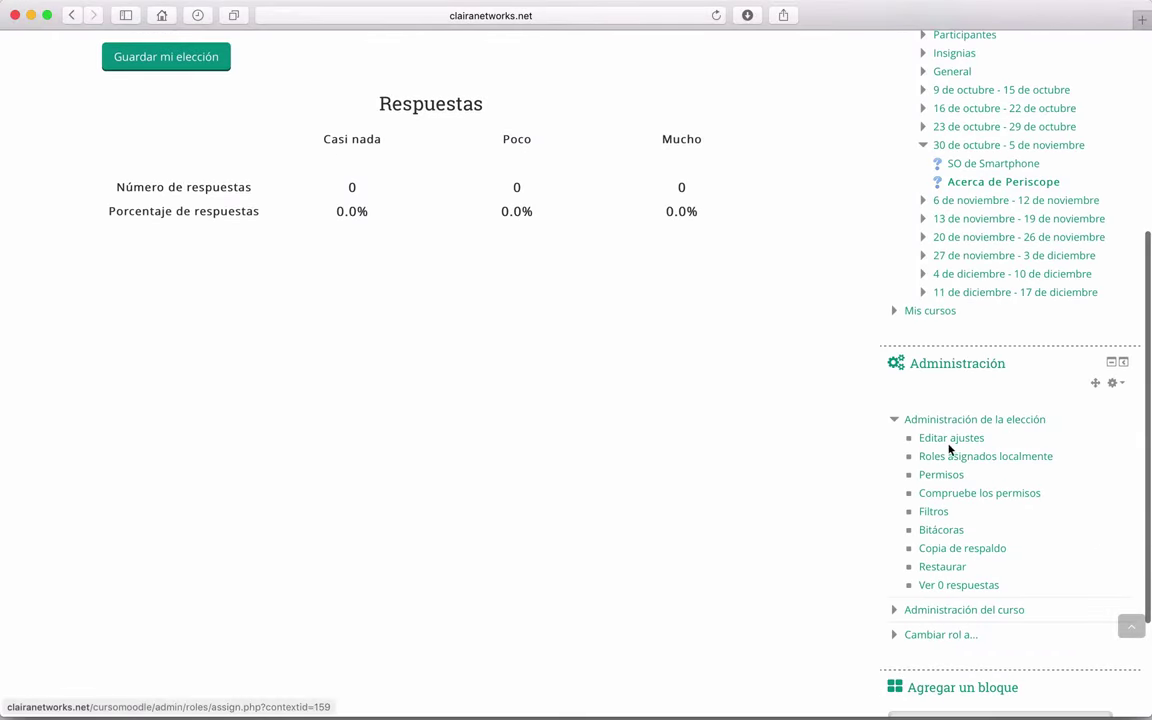
click(955, 440)
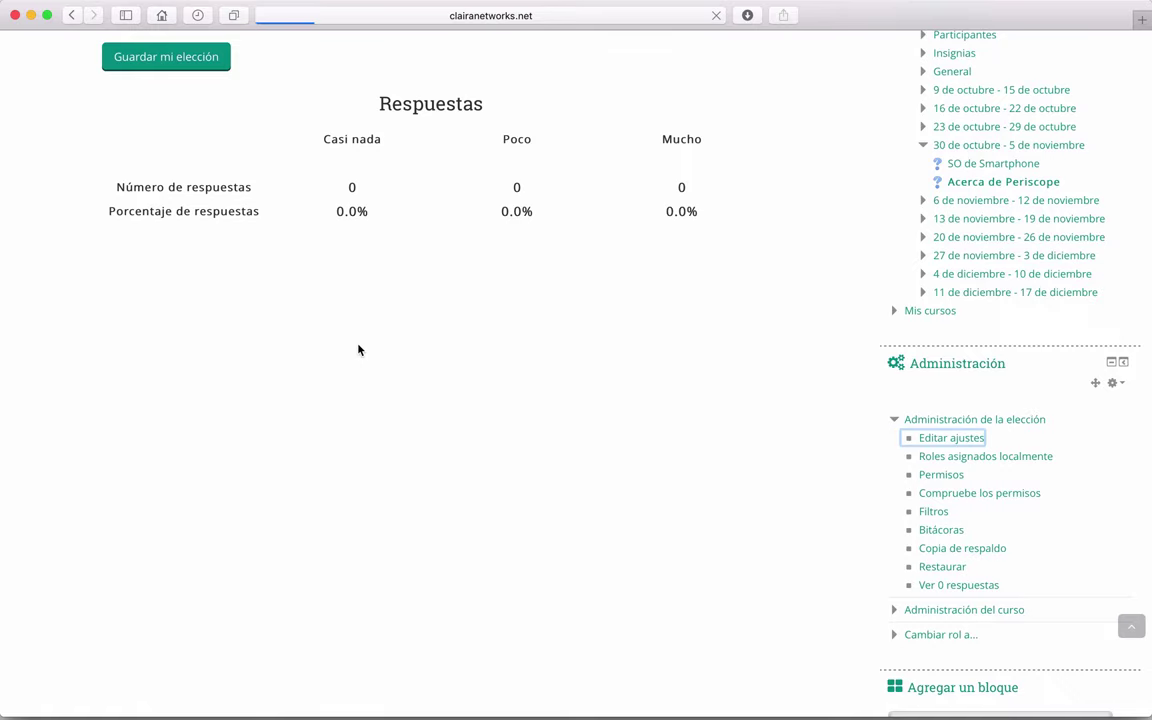
scroll(360, 348, down, 10)
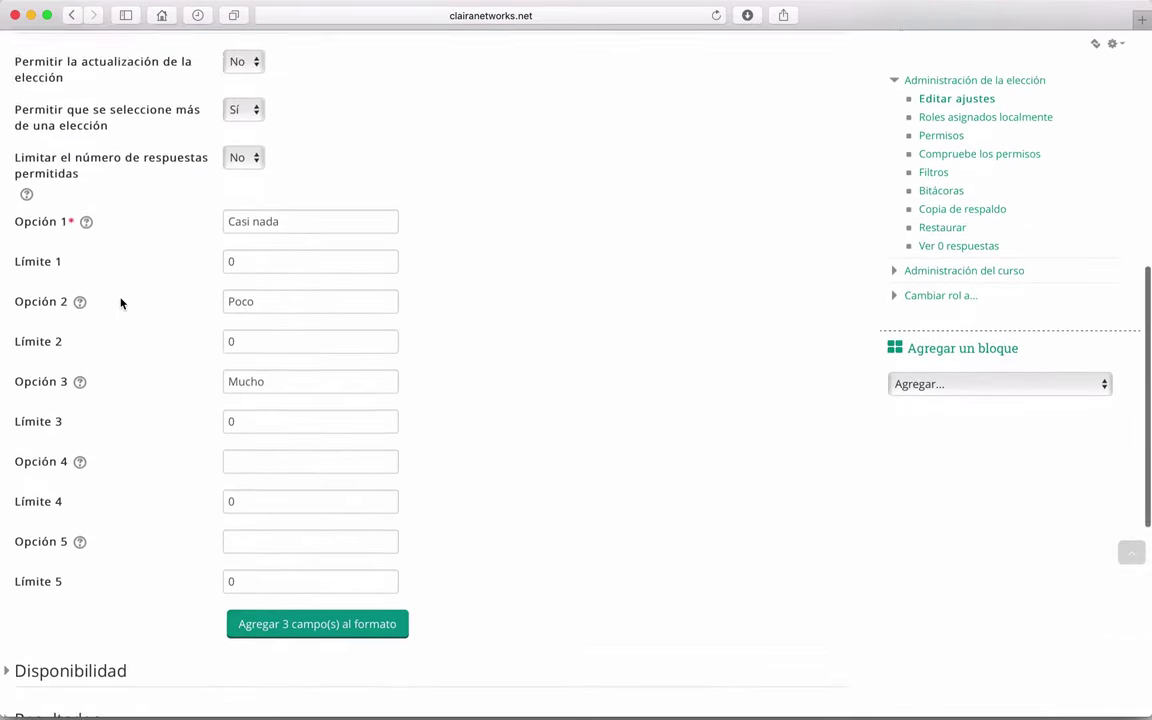
scroll(121, 303, down, 6)
click(11, 318)
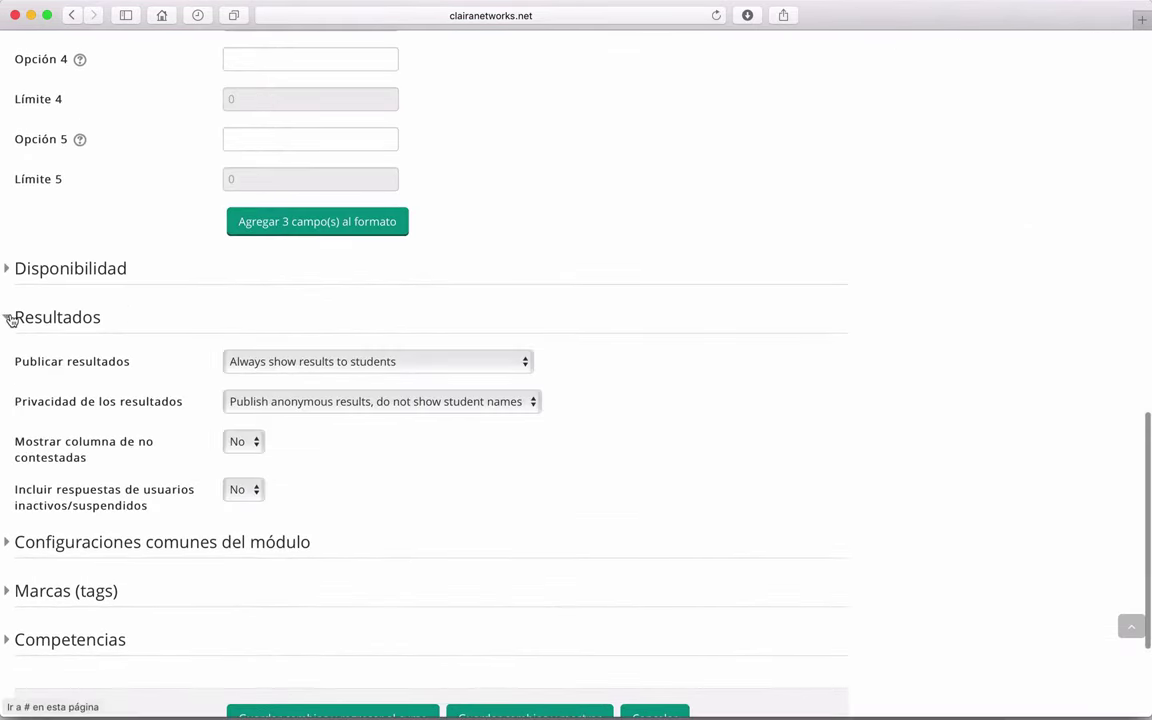
click(11, 318)
scroll(18, 275, up, 7)
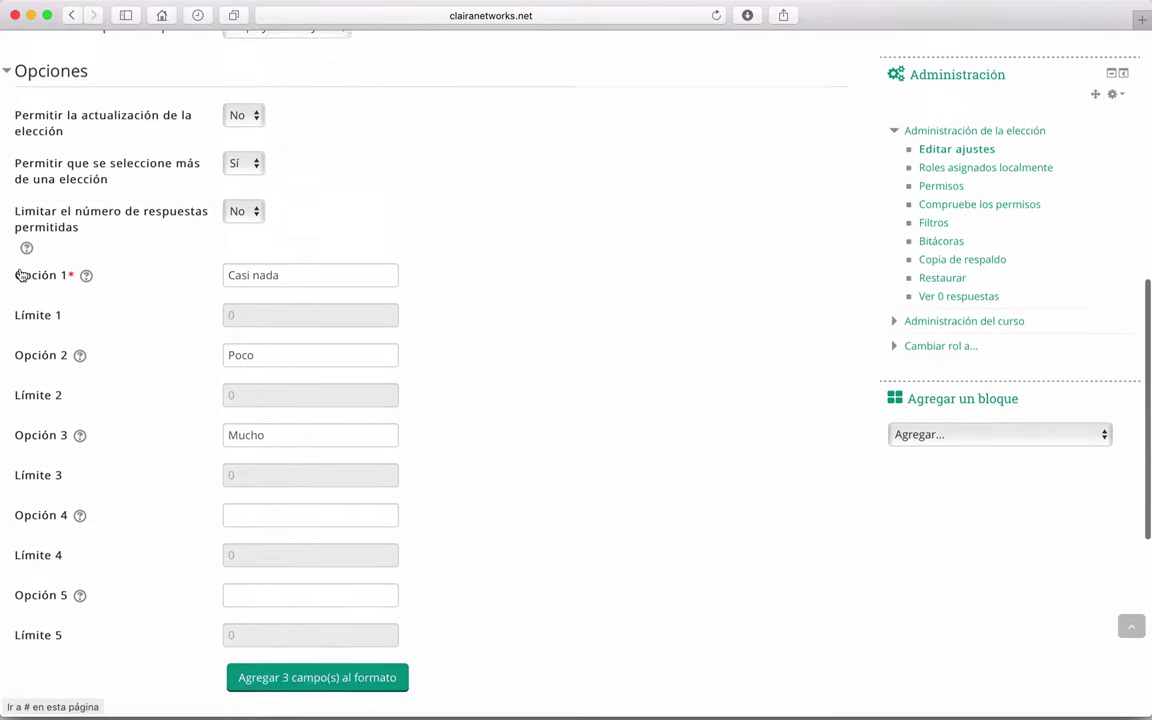
scroll(20, 275, up, 2)
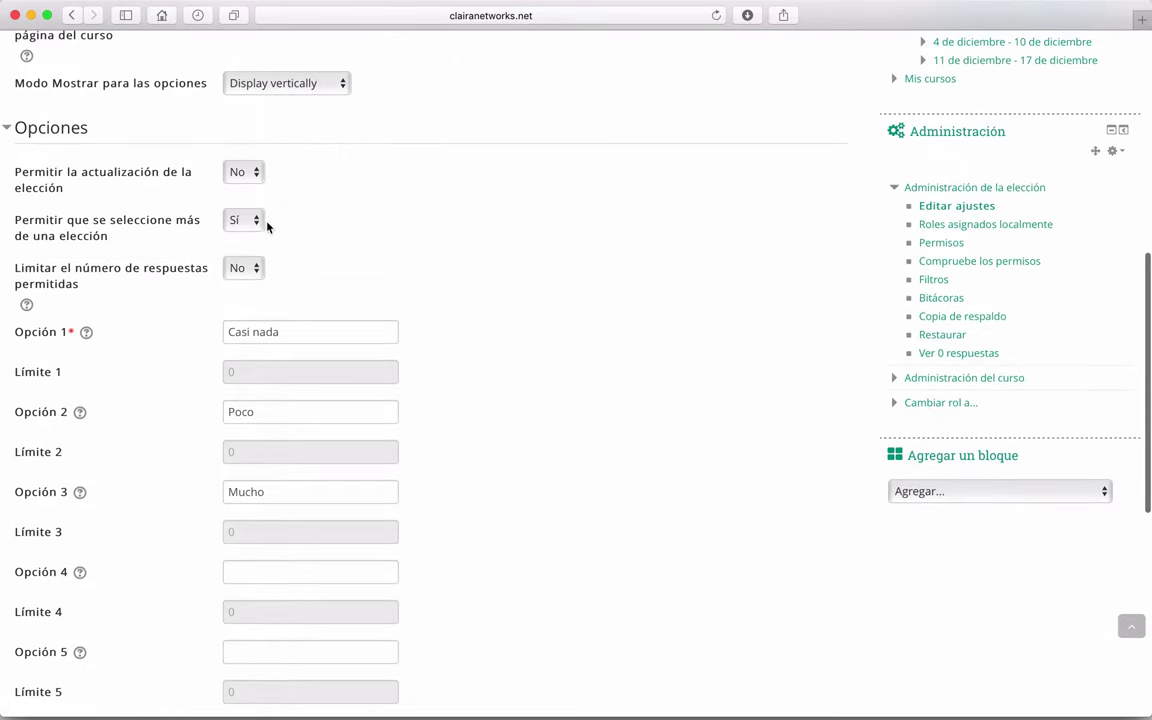
key(ctrl+Up)
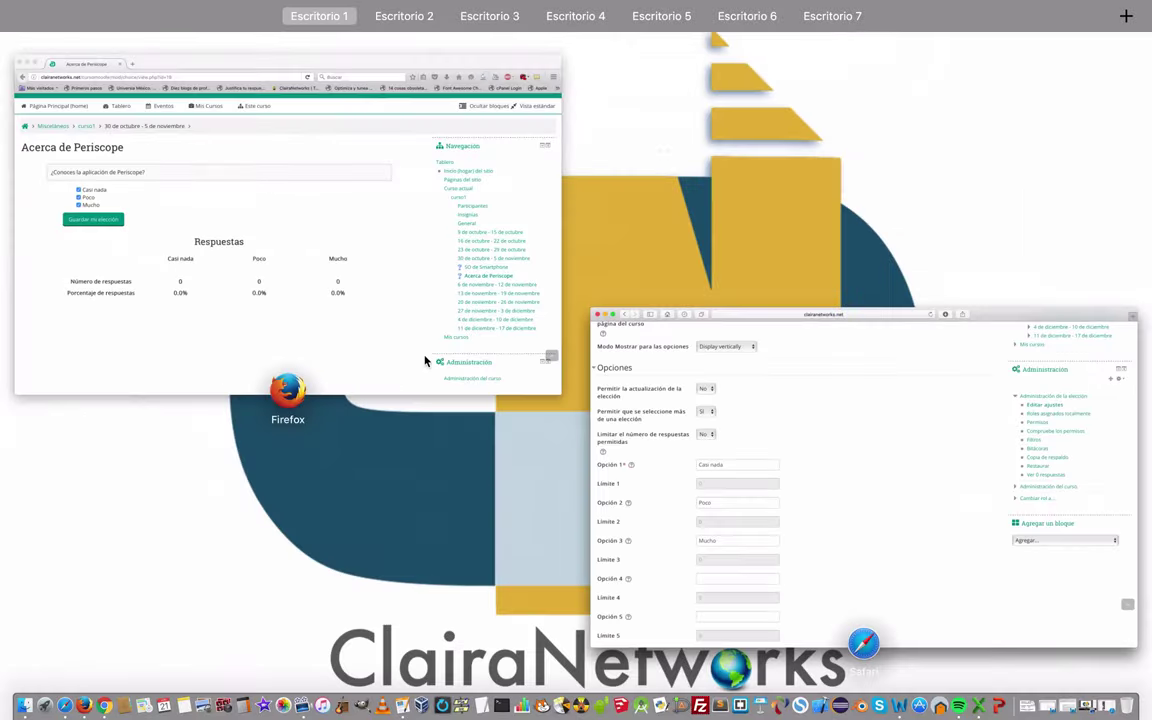
click(327, 167)
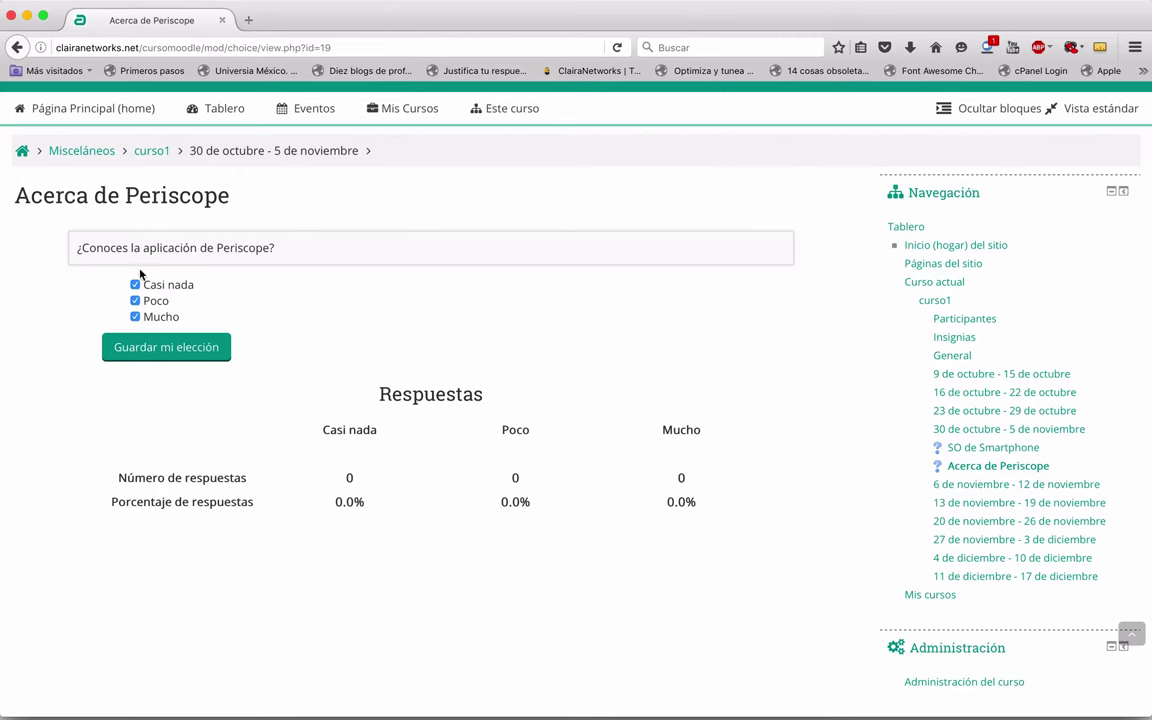
Step: Save the choices Casi nada, Poco and Mucho, then review the 33.3% results chart
click(160, 364)
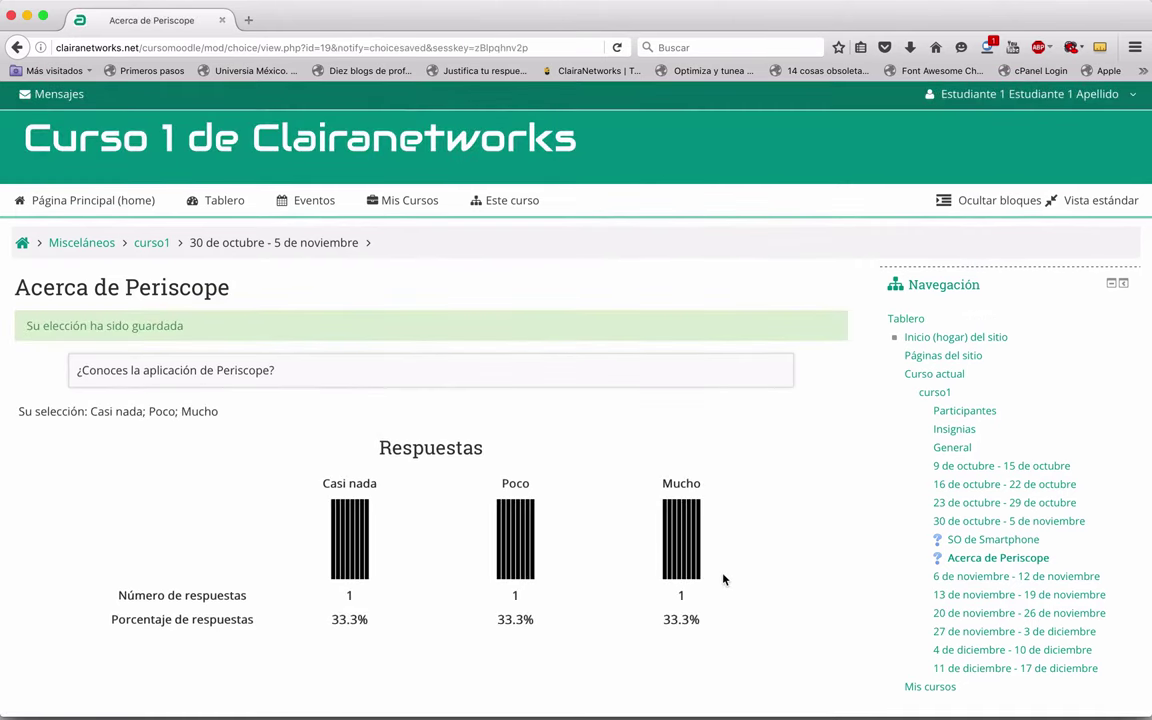
scroll(711, 449, down, 4)
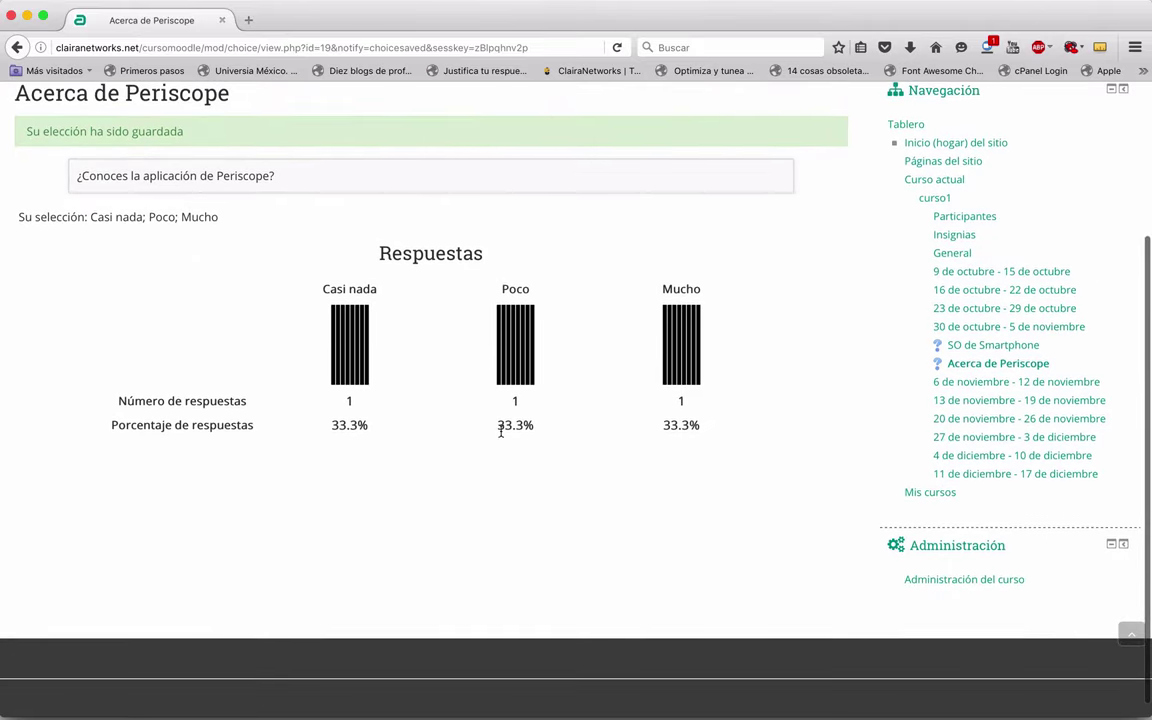
scroll(162, 347, up, 3)
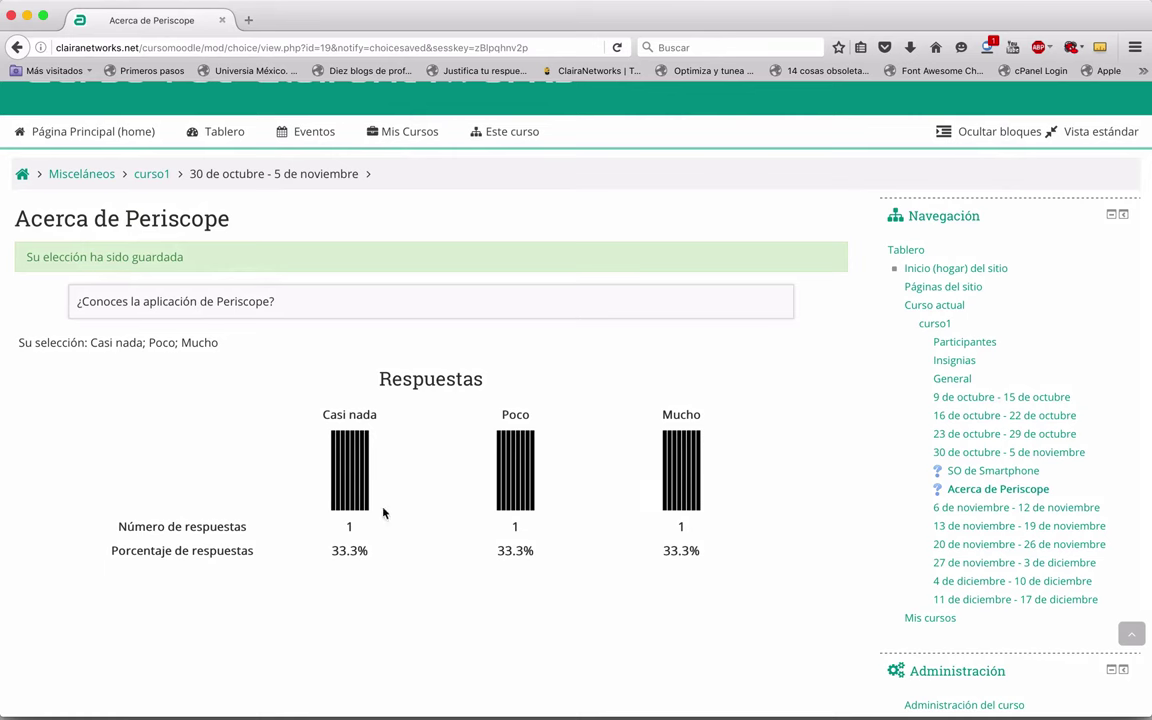
scroll(473, 481, down, 3)
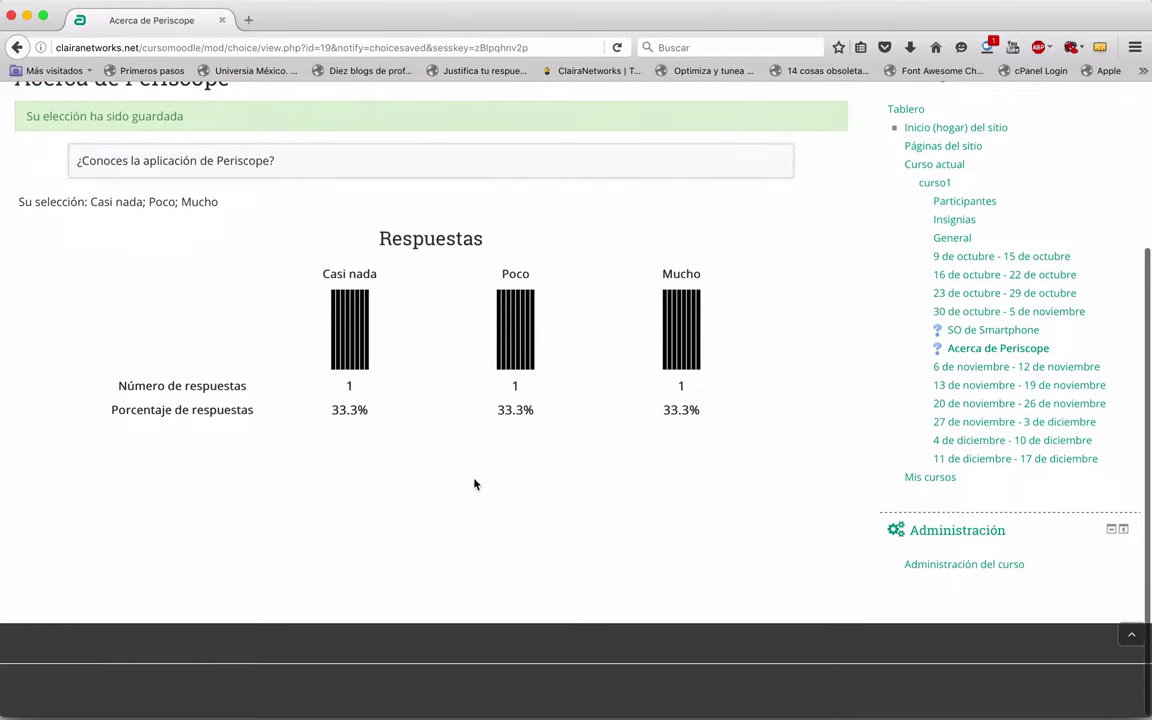
scroll(474, 484, up, 2)
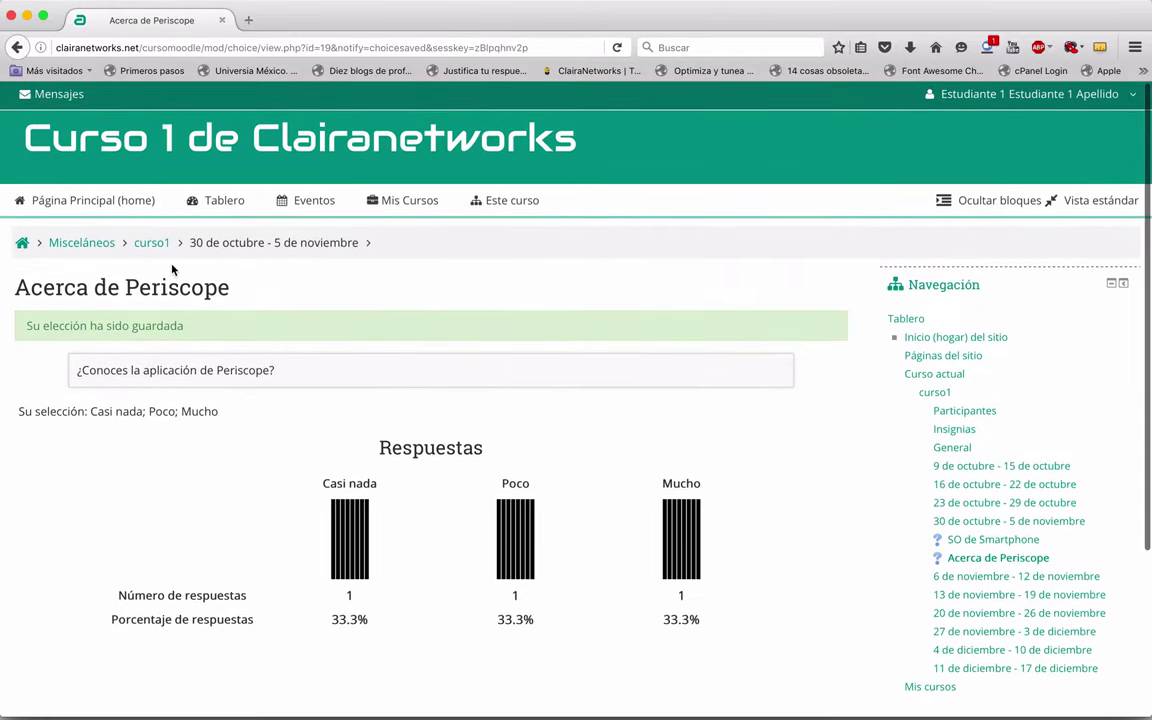
Step: Go back to the Curso 1 de Clairanetworks page via the curso1 breadcrumb and browse its sections
click(152, 243)
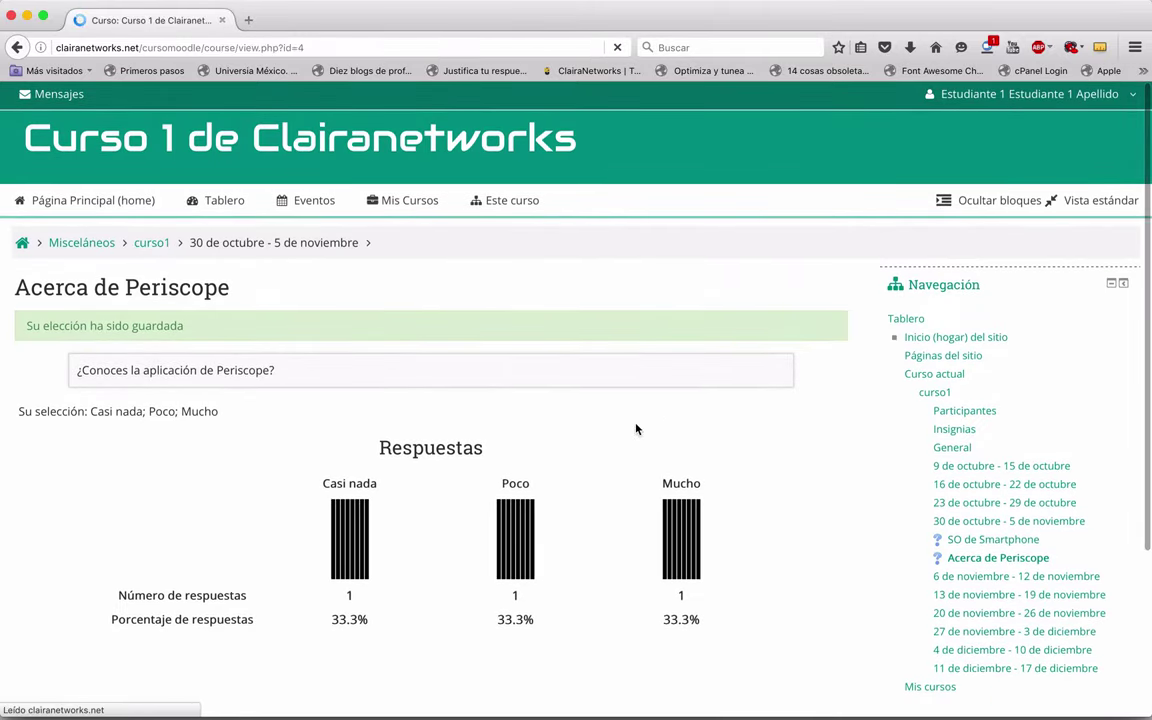
scroll(551, 506, down, 5)
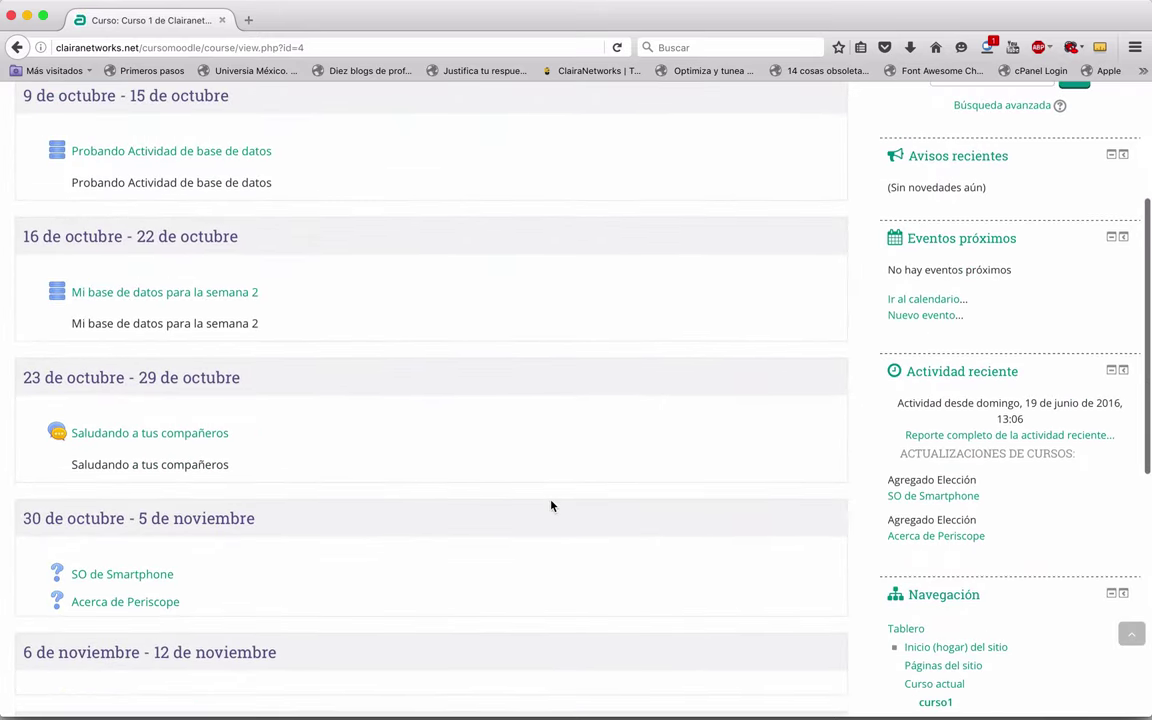
scroll(551, 506, down, 4)
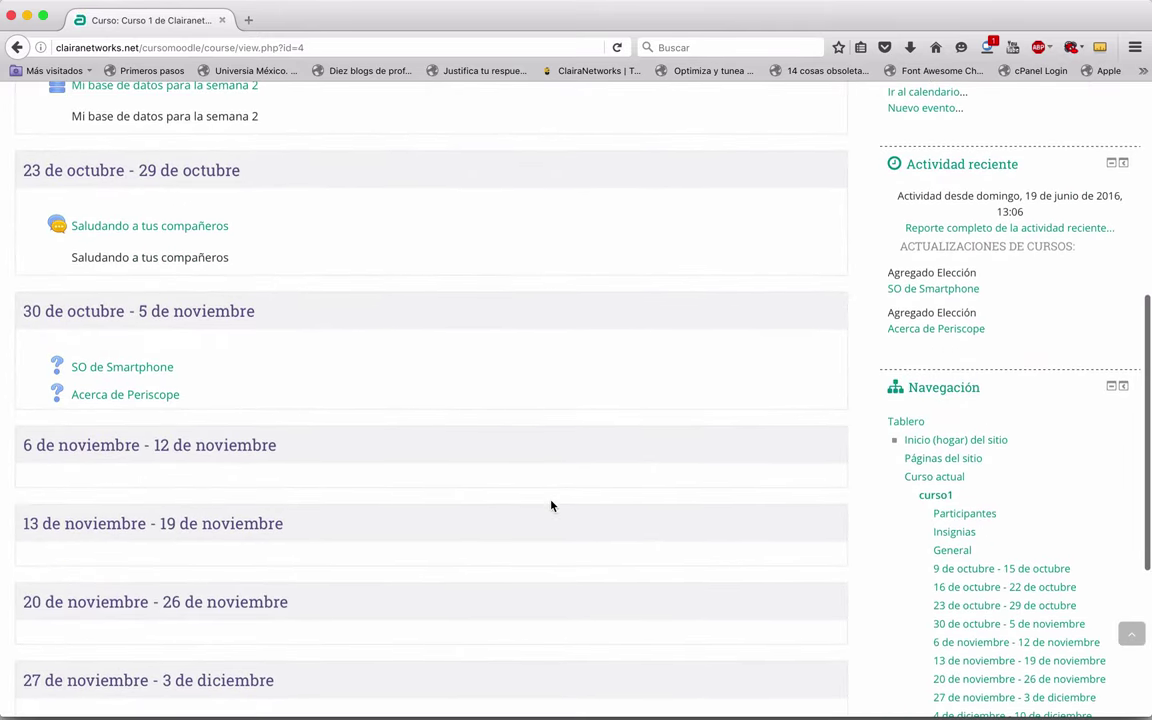
scroll(507, 327, up, 8)
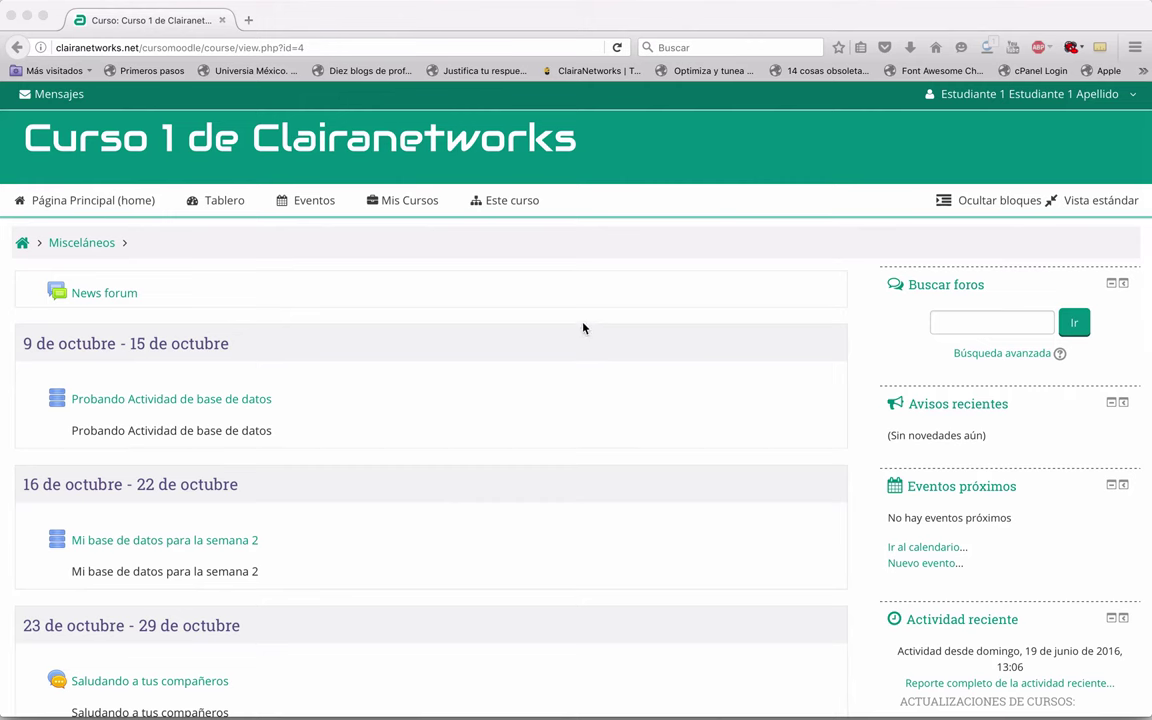
click(541, 320)
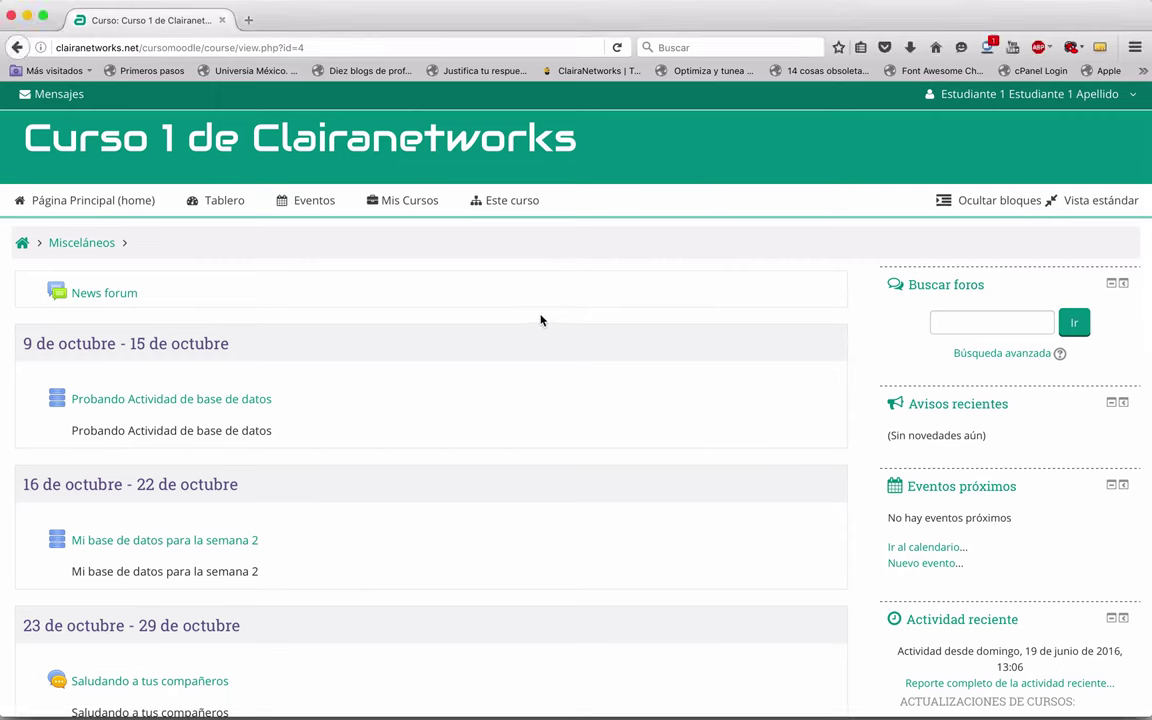